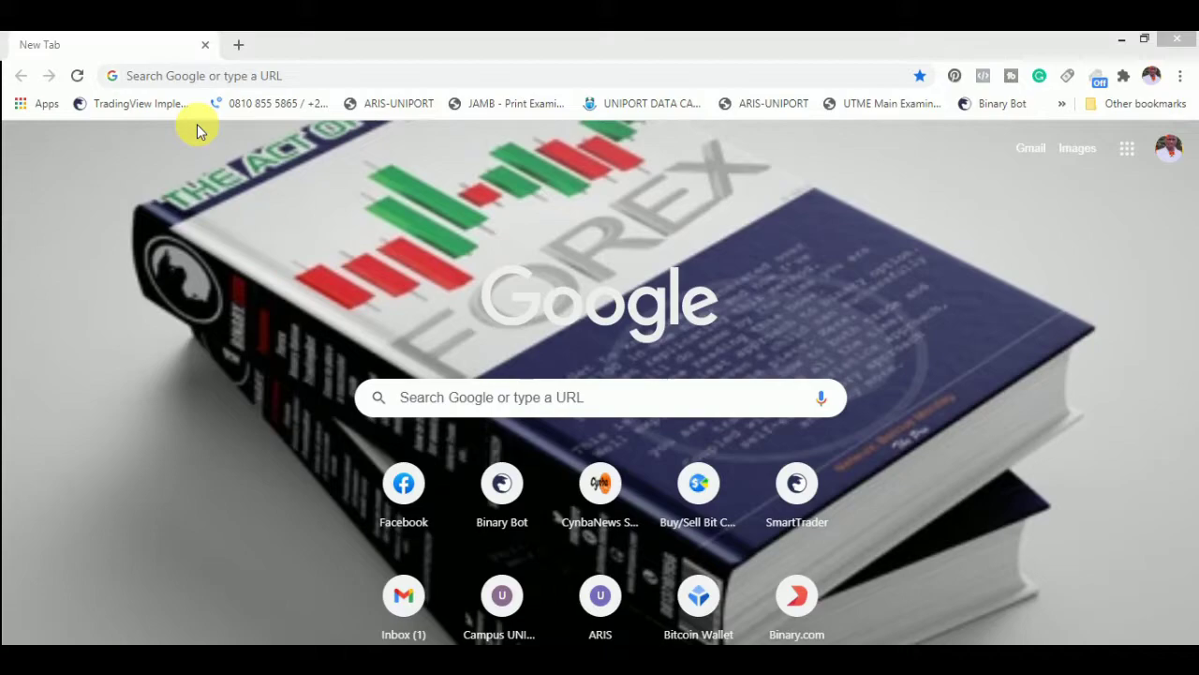
Load payhip.com in Chrome by accepting the 'pay' address-bar autocomplete suggestion.
click(239, 77)
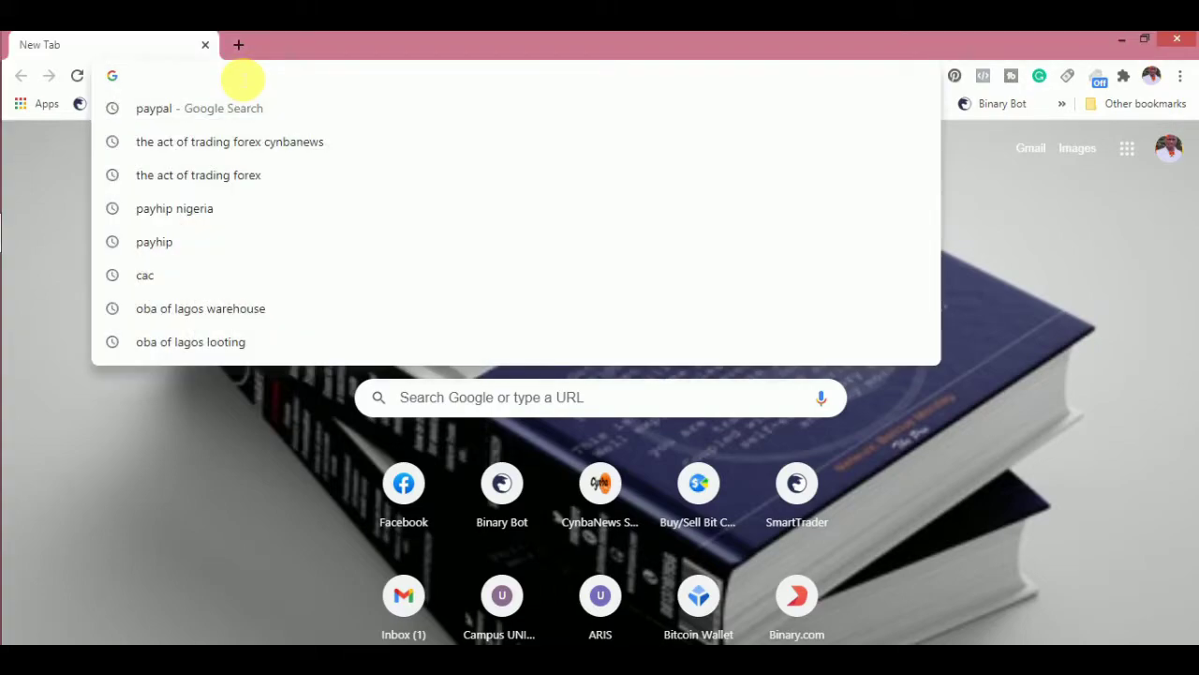
text(pay)
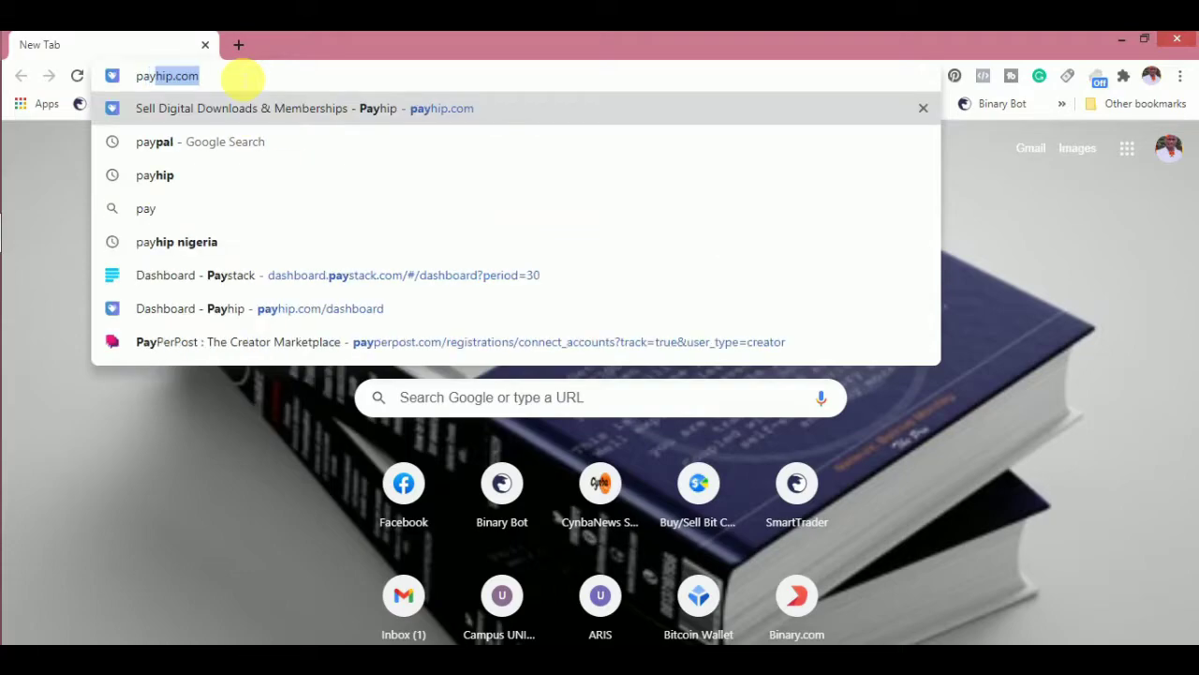
key(Right)
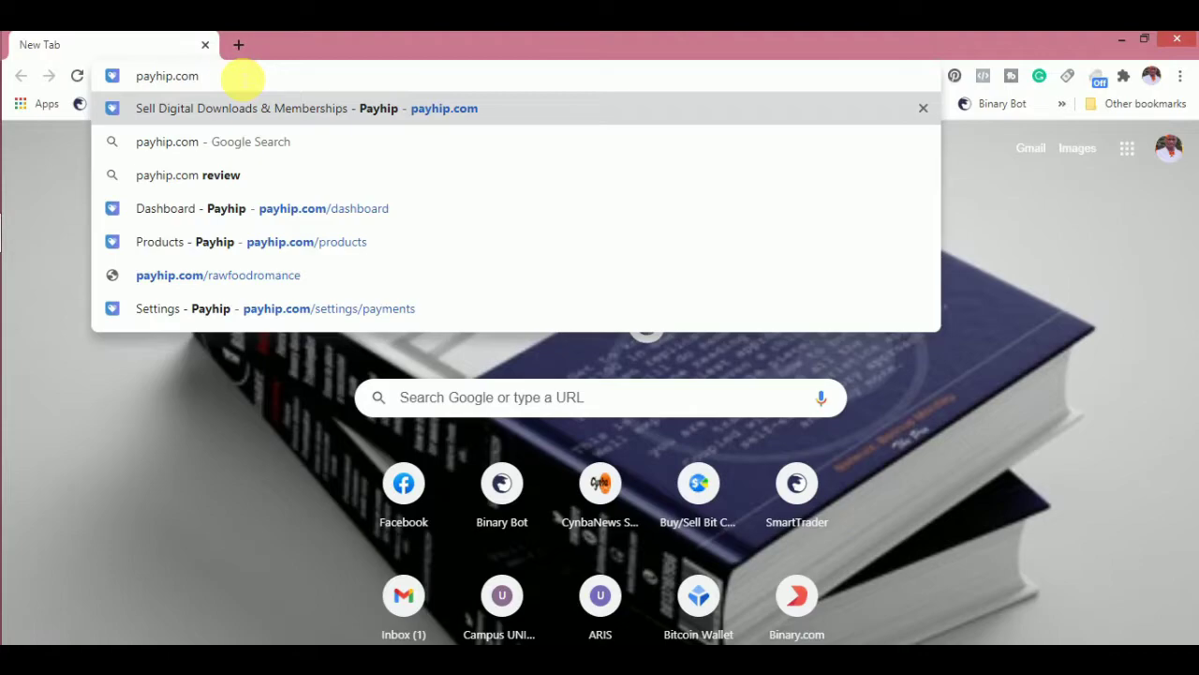
key(Return)
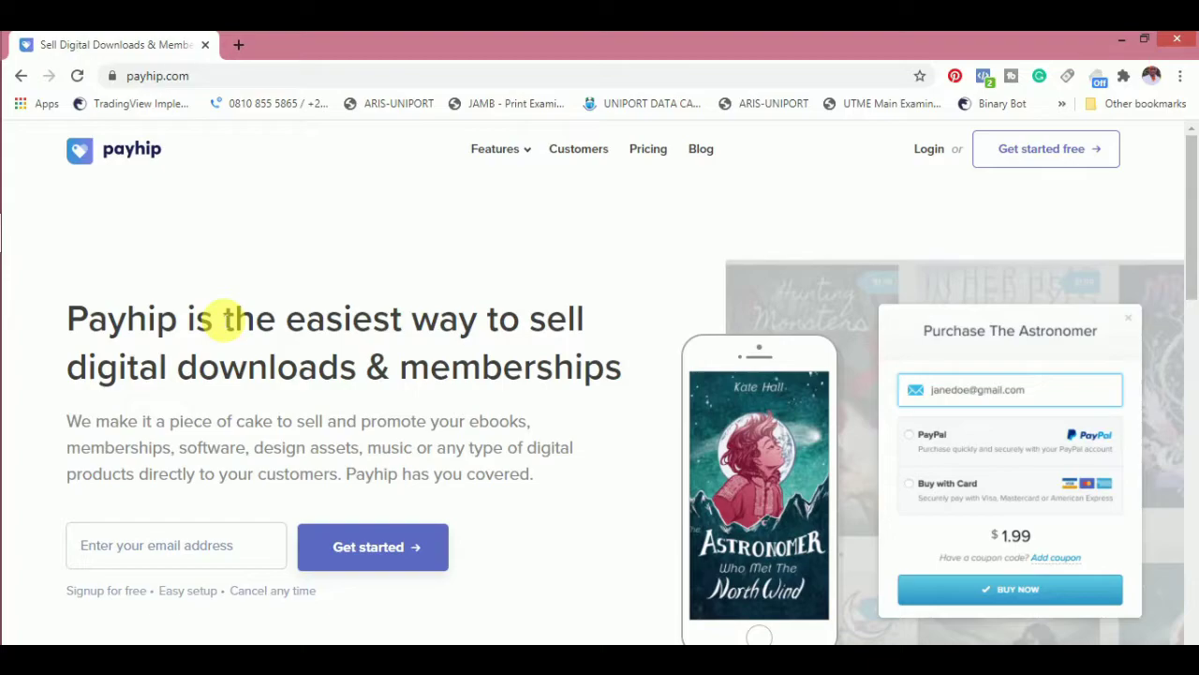
Scroll to the homepage testimonials and bring up link options on the vegan lifestyle advocate's name.
drag(1191, 206, 1186, 450)
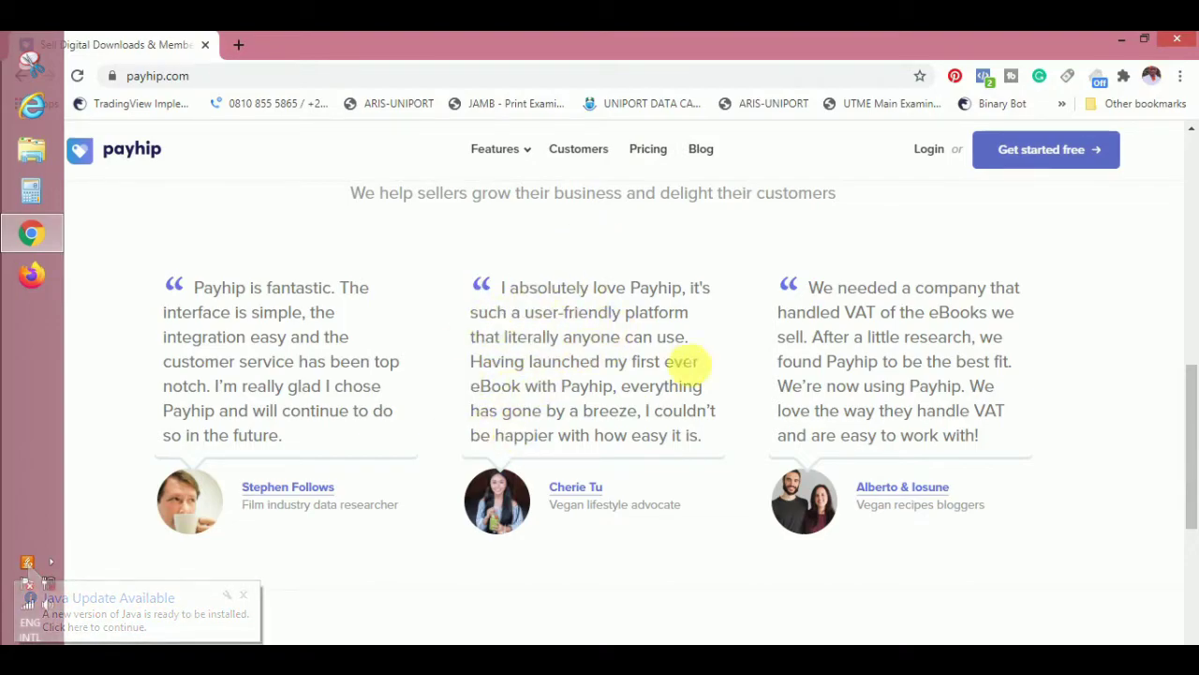
mouse_move(1195, 401)
mouse_down()
mouse_move(1186, 308)
mouse_move(1190, 411)
mouse_up()
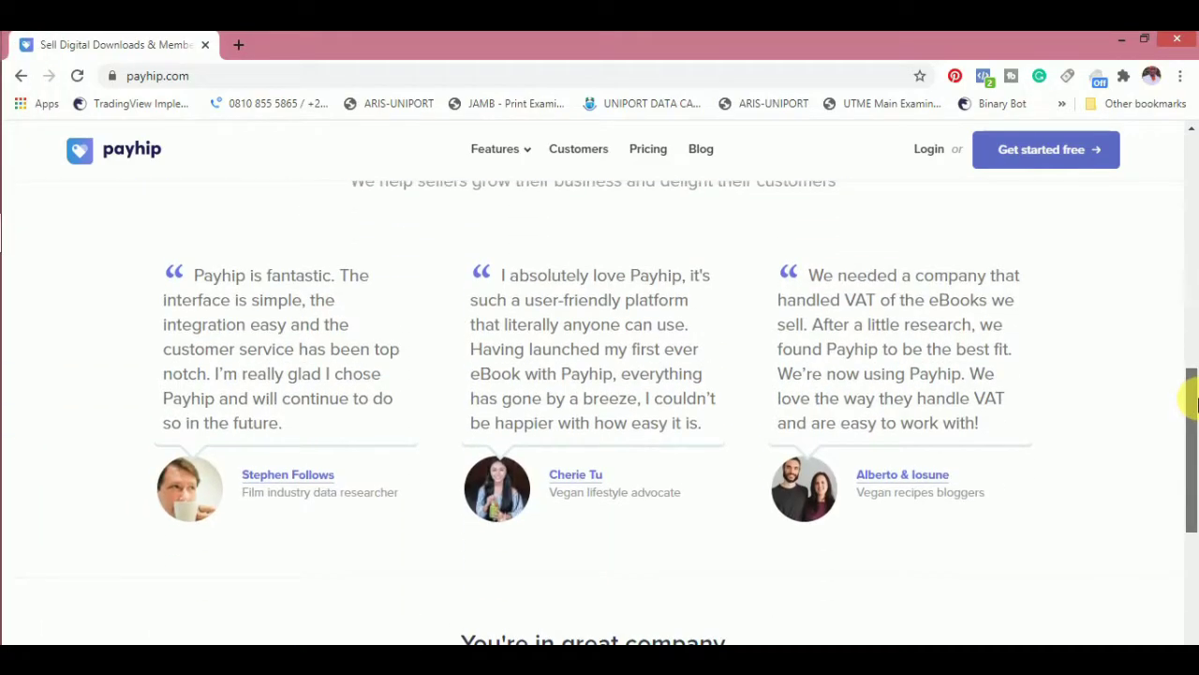
right_click(581, 478)
Open the advocate's testimonial link in a new tab while scrolling the Payhip homepage.
click(597, 487)
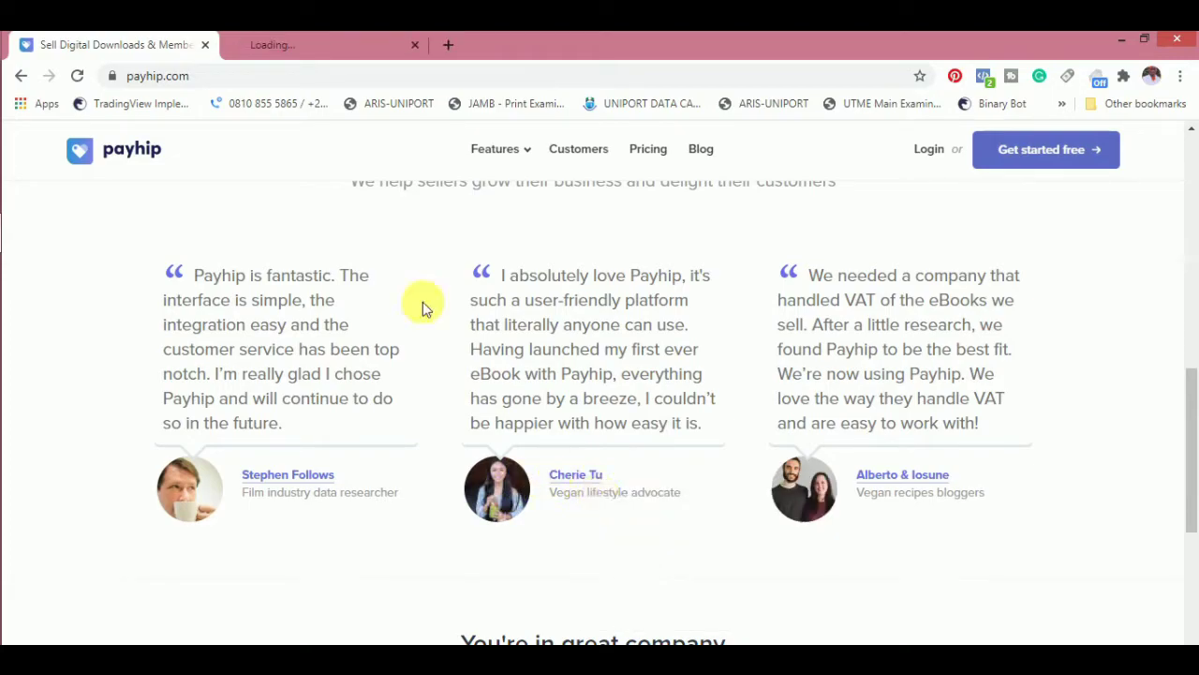
click(1189, 390)
drag(1190, 390, 1190, 559)
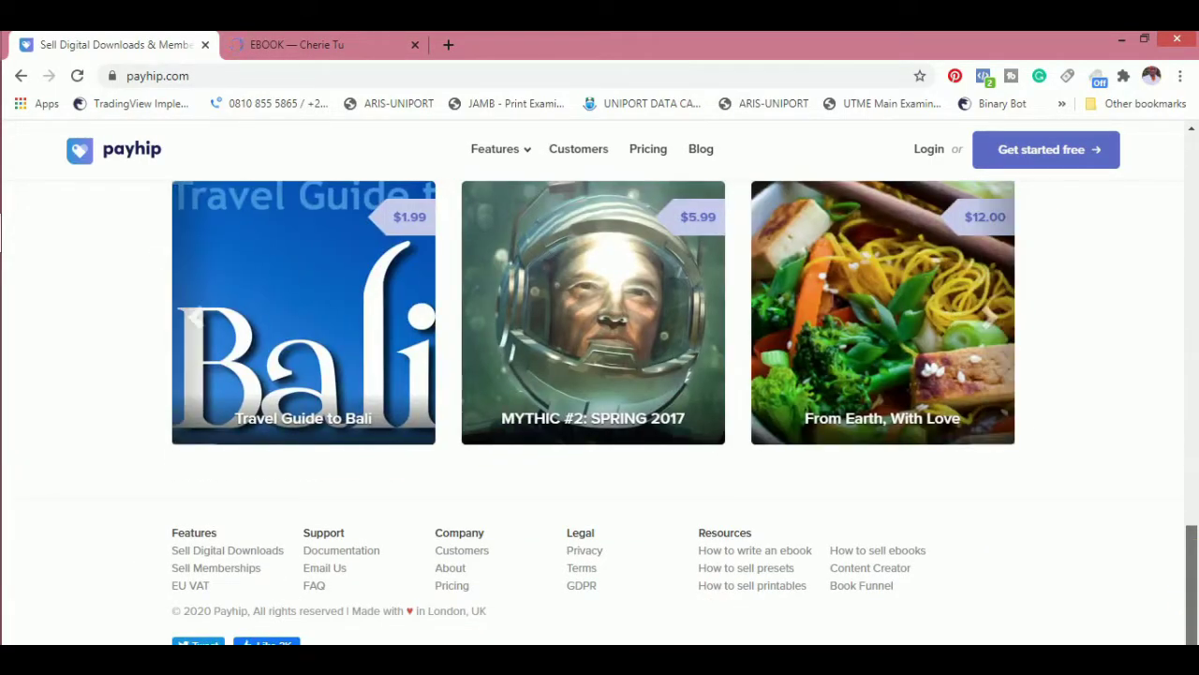
scroll(1156, 366, up, 10)
scroll(1157, 474, down, 12)
scroll(1159, 450, up, 7)
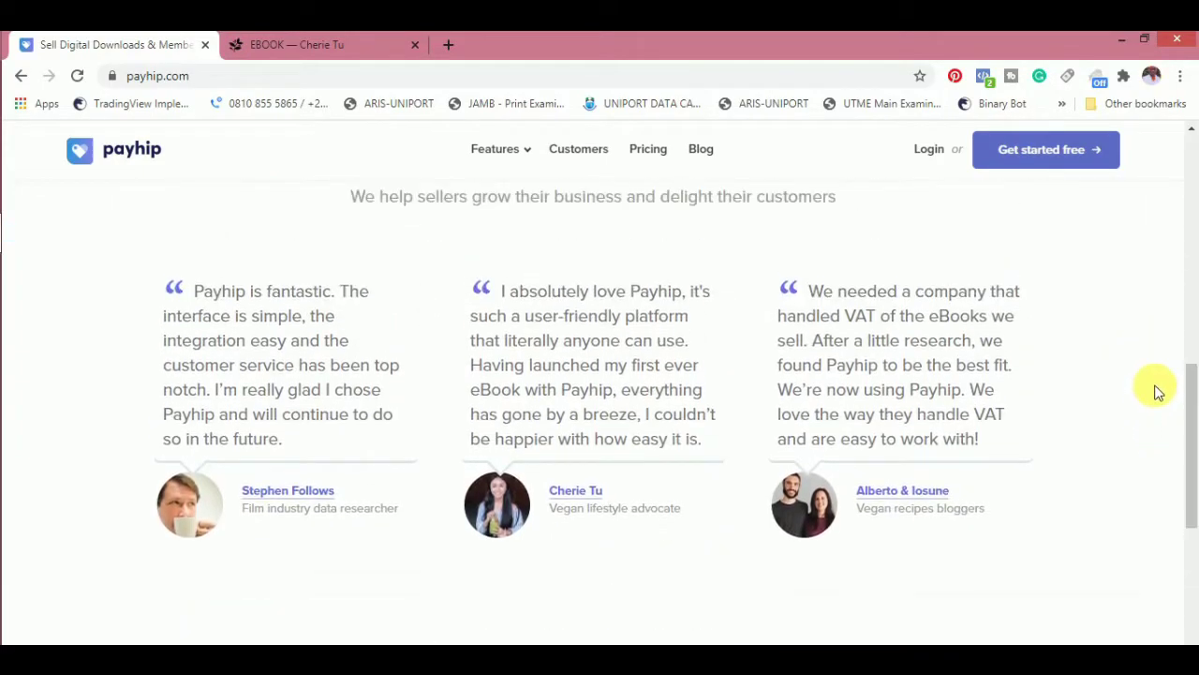
Browse the cherietu.com 'Thriving on Plants' ebook page, briefly glancing back at the Payhip tab.
click(303, 39)
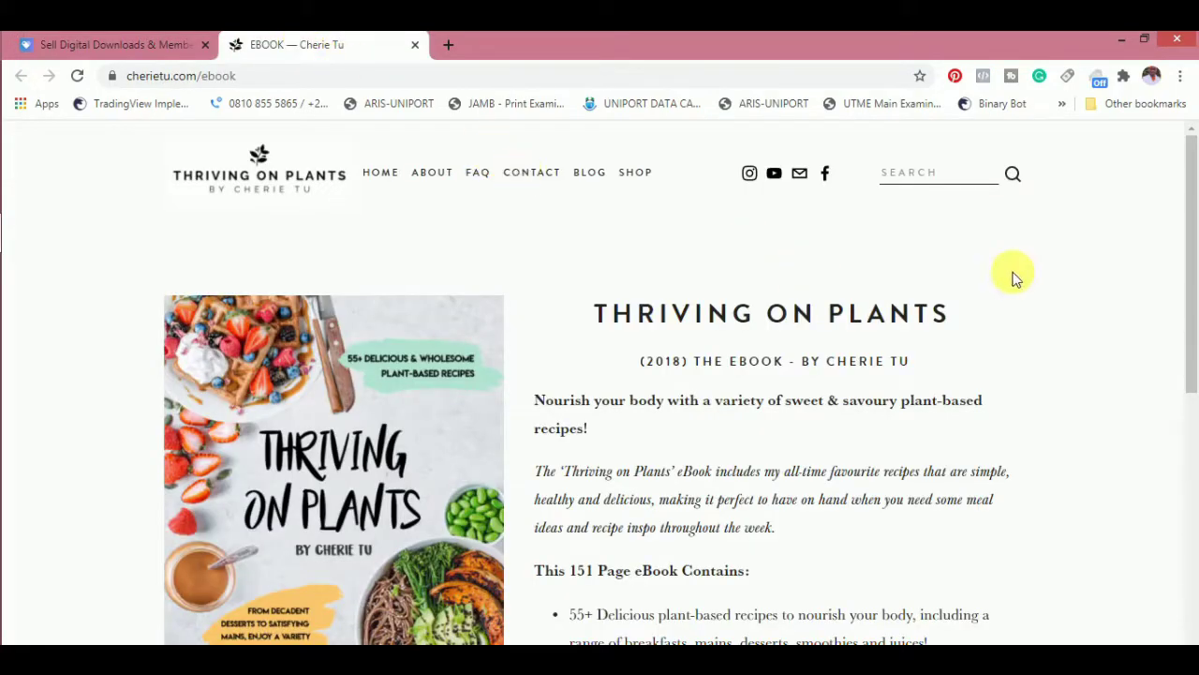
drag(1192, 290, 1142, 265)
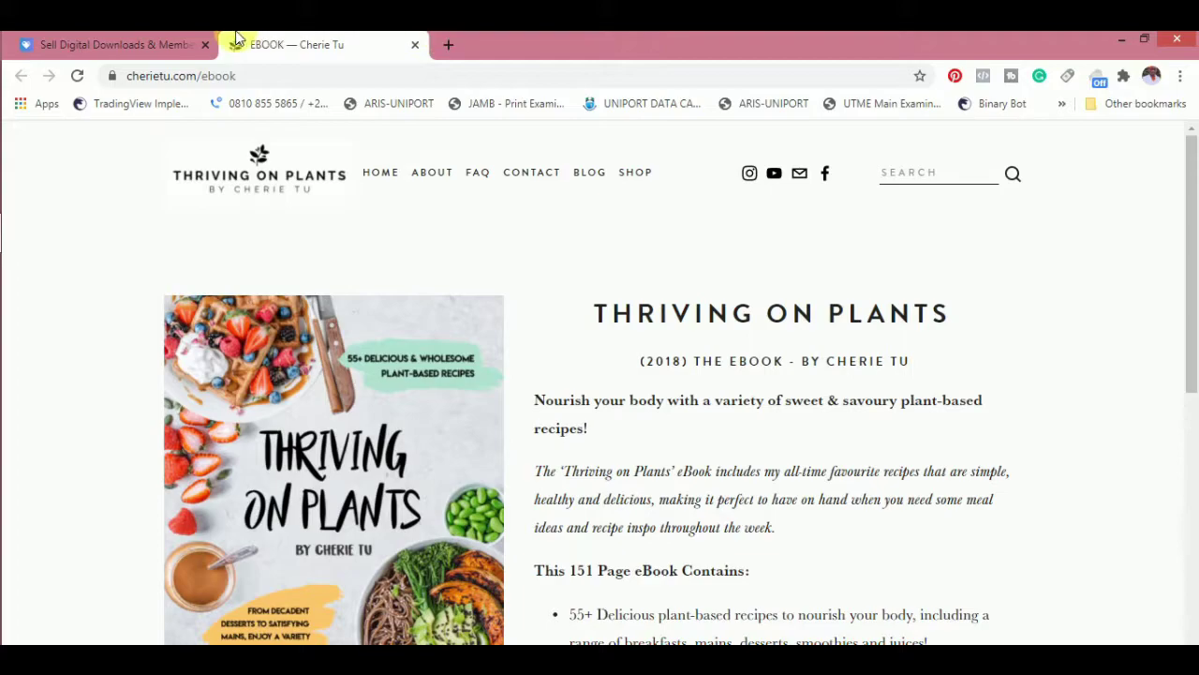
click(131, 38)
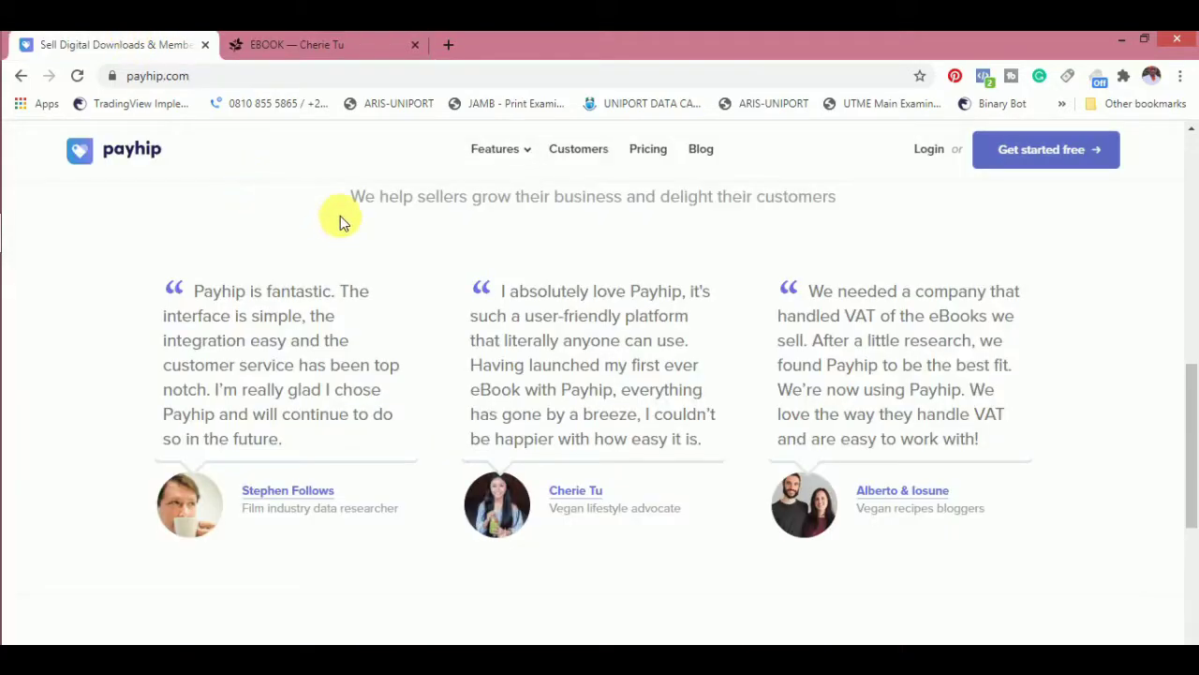
click(314, 38)
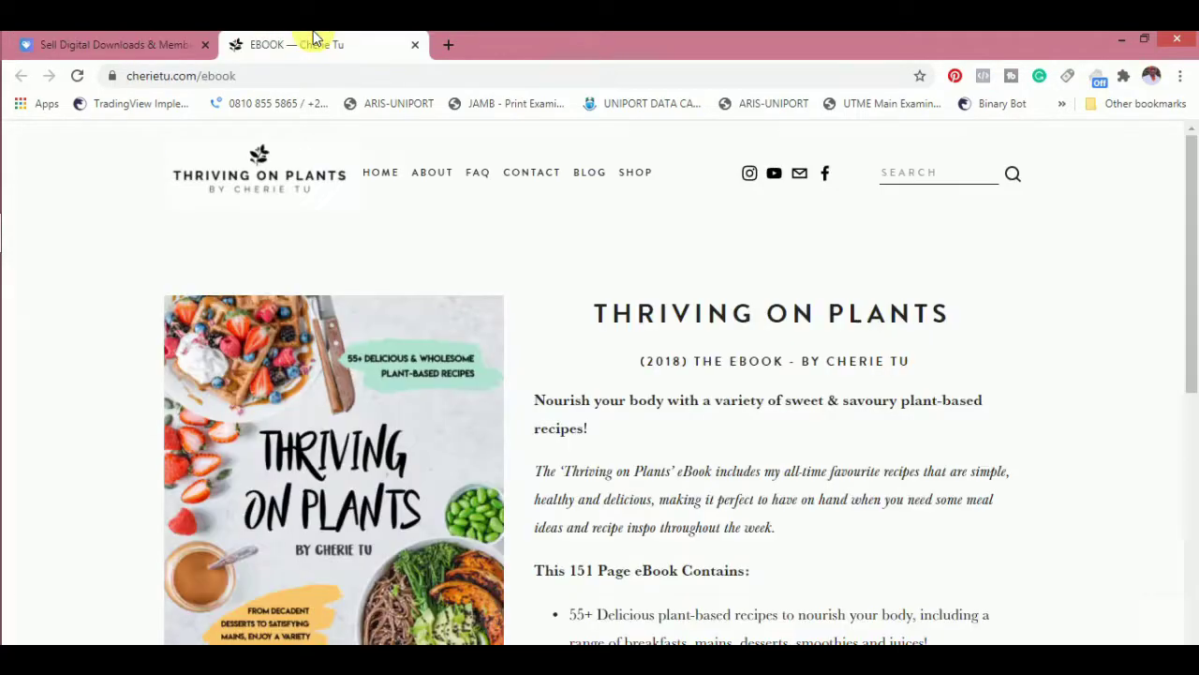
Open Payhip's Pricing page and scroll through the Free Forever $0, Plus $29 and Pro $99 plans.
click(181, 37)
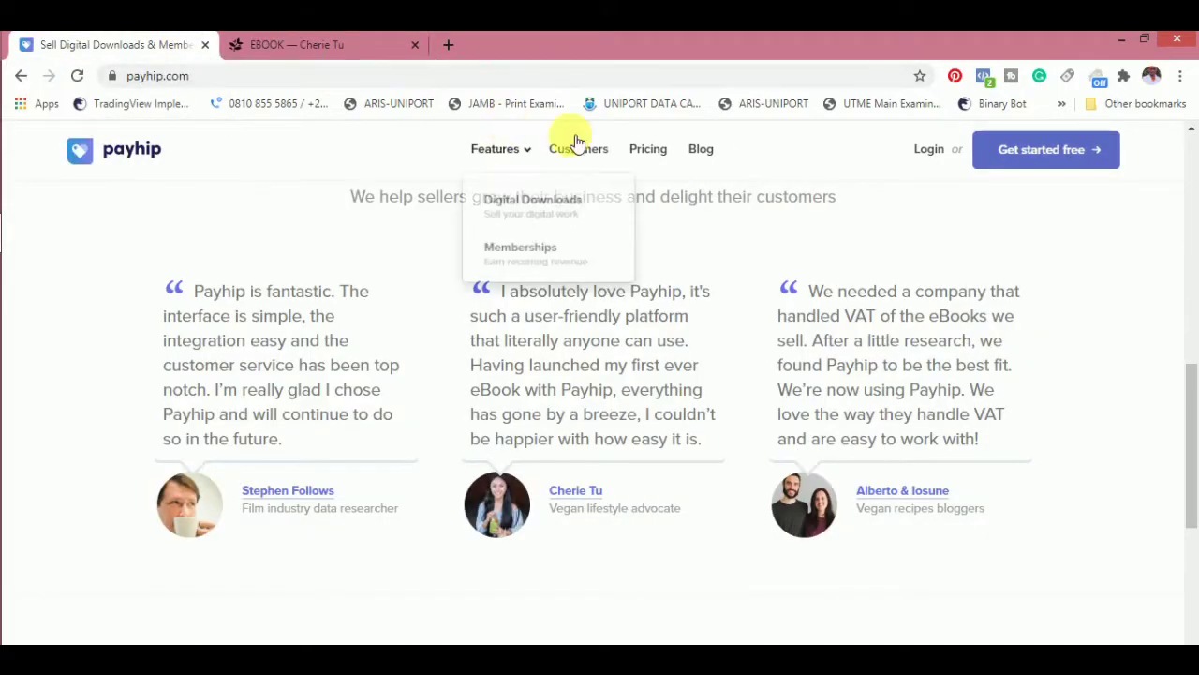
mouse_move(515, 166)
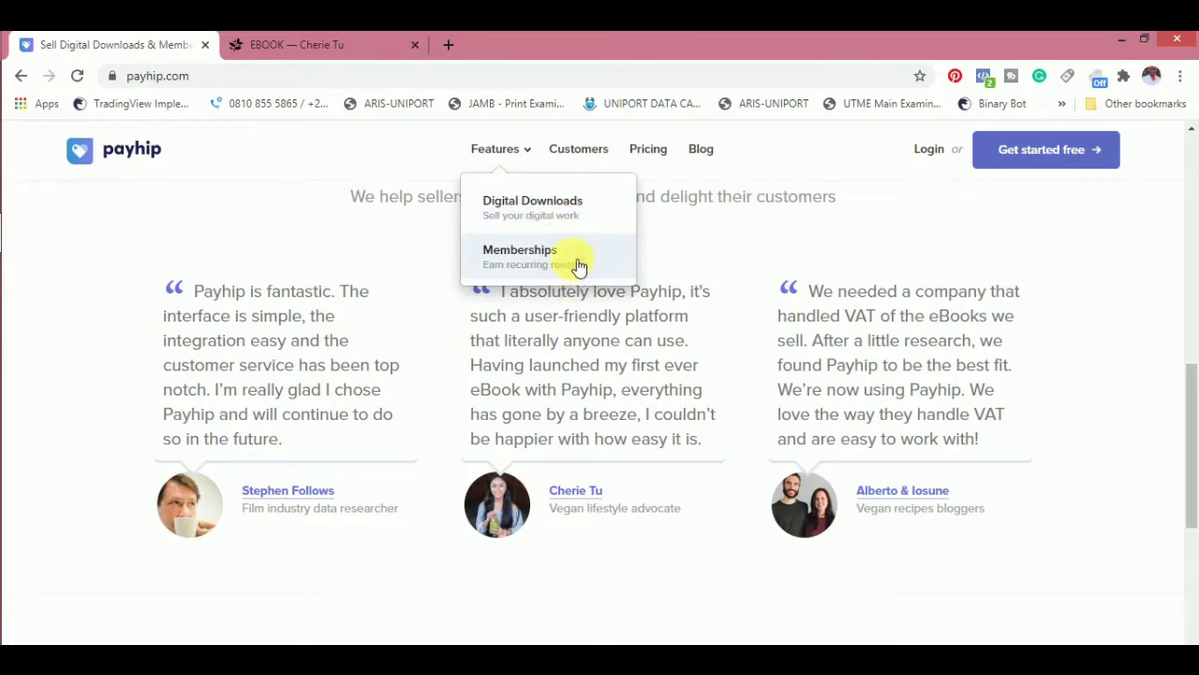
click(656, 153)
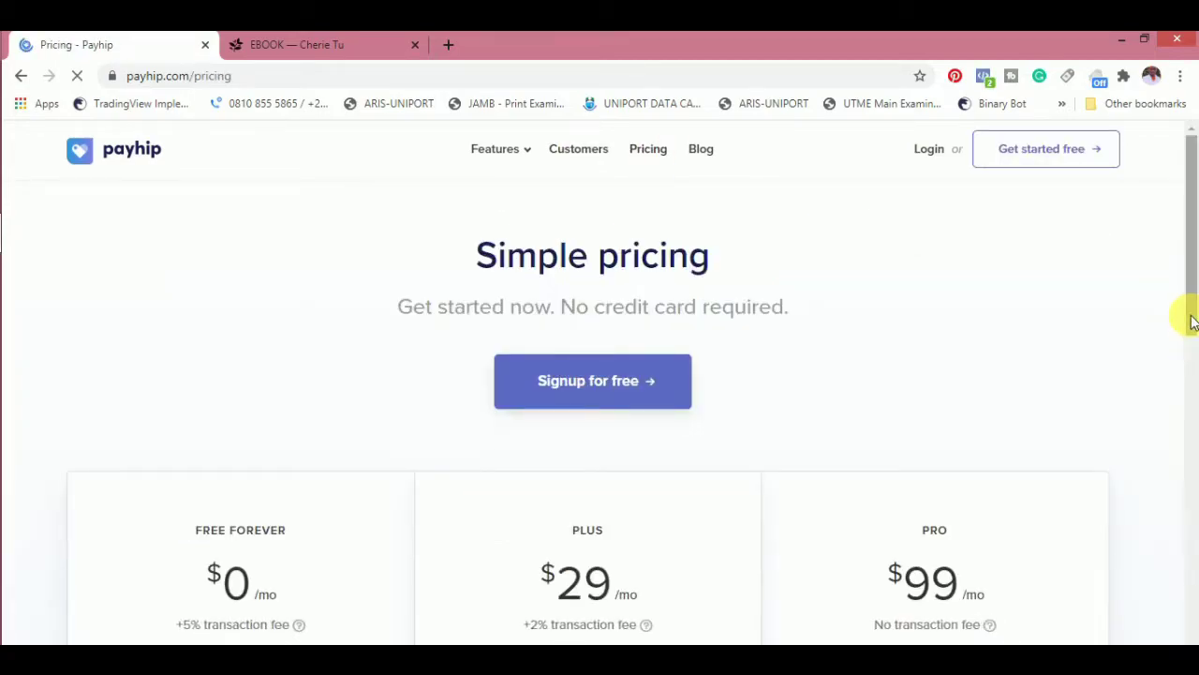
drag(1188, 316, 1192, 378)
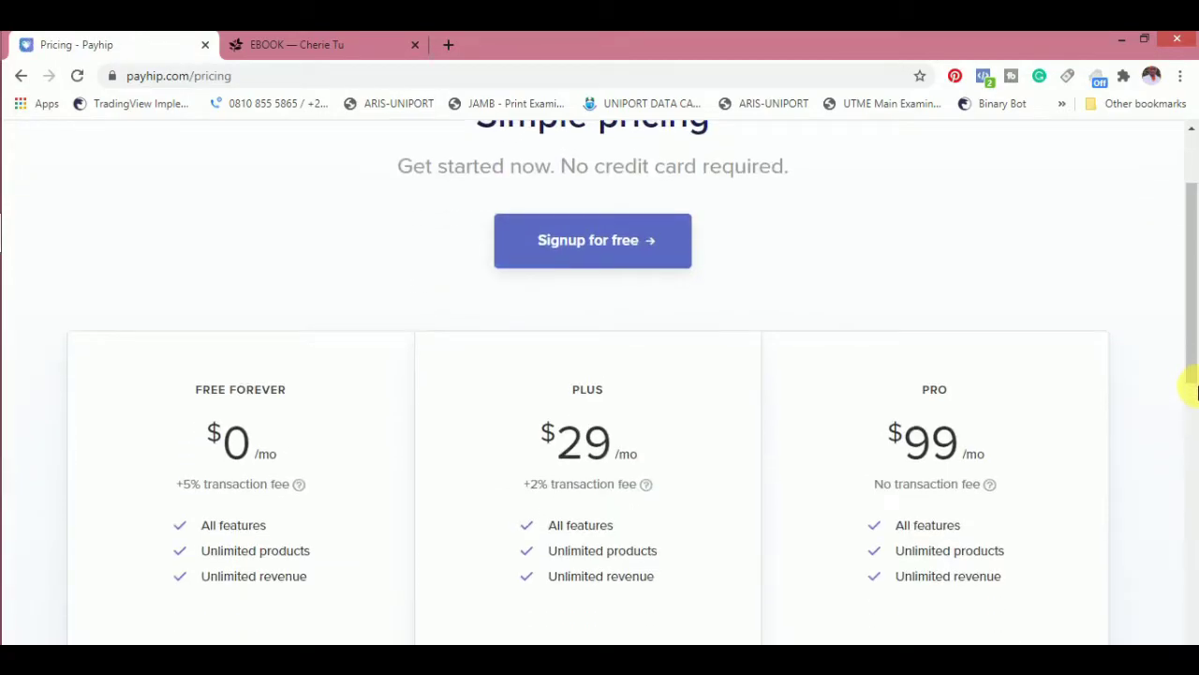
drag(1188, 193, 1192, 66)
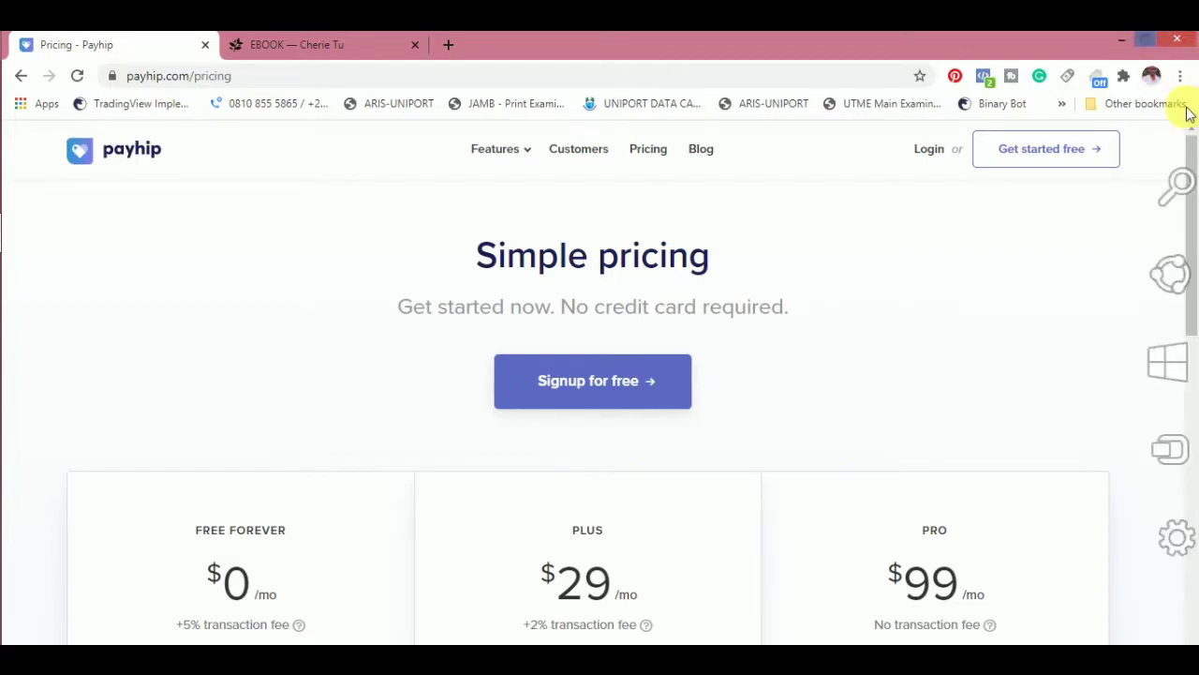
drag(1188, 235, 1191, 282)
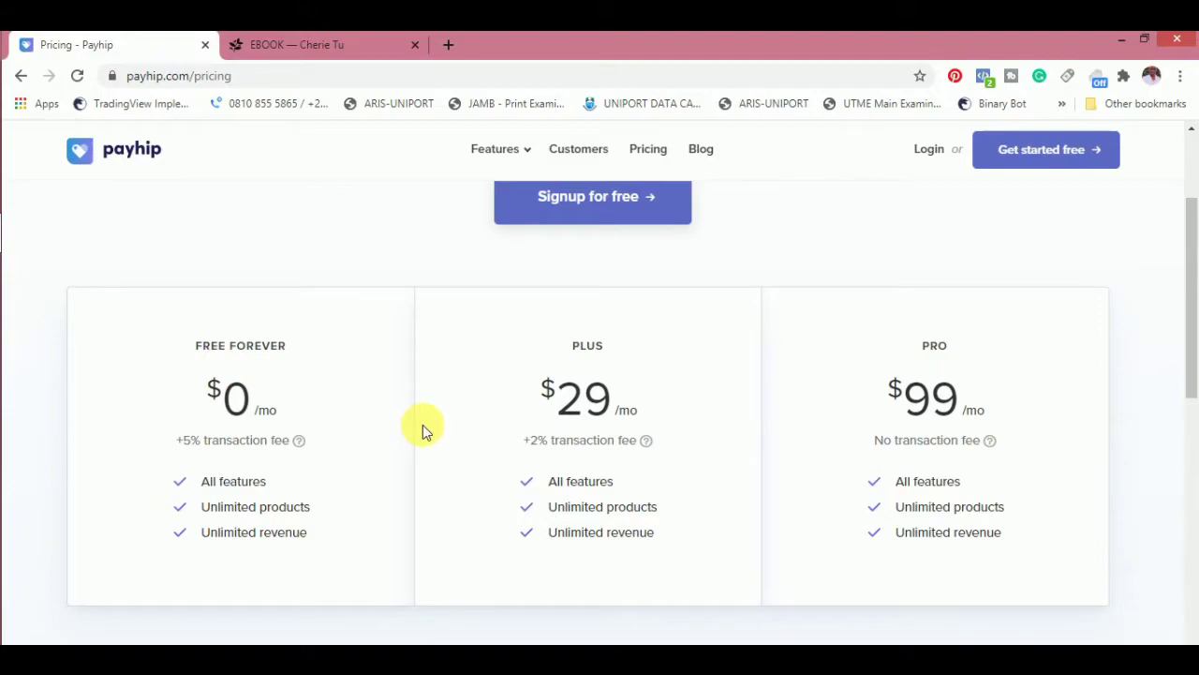
mouse_move(649, 444)
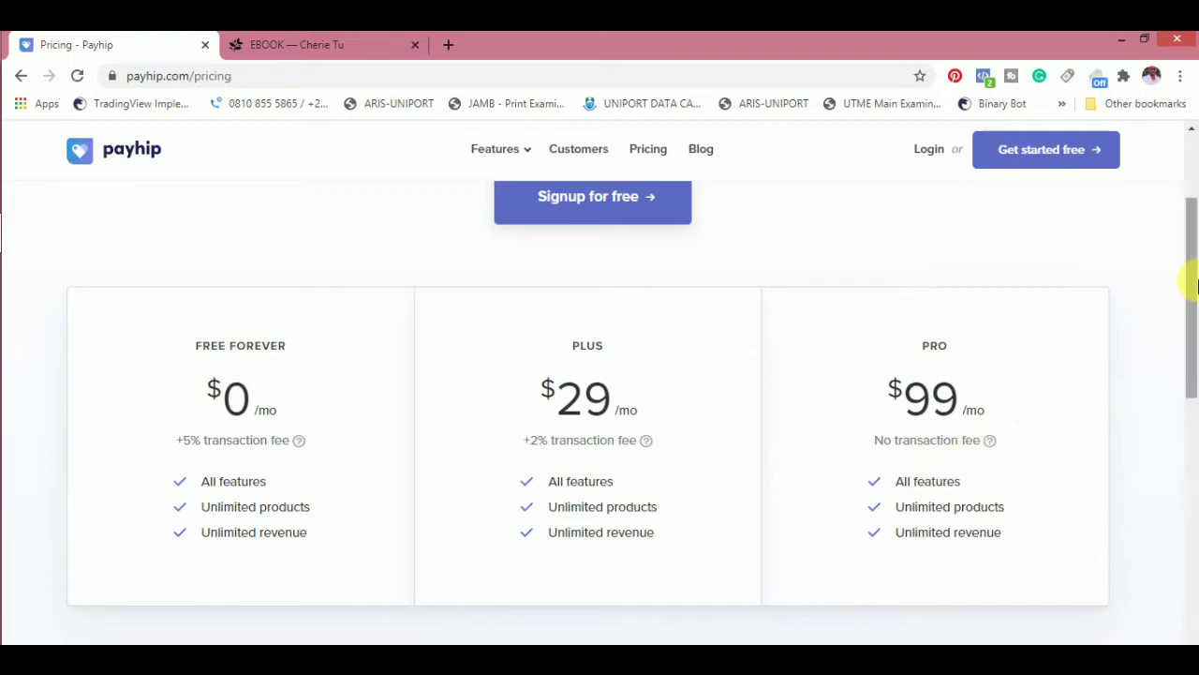
drag(1191, 281, 1191, 169)
Go to the free signup page, close the ebook tab, and switch to the autofilled login form.
click(612, 391)
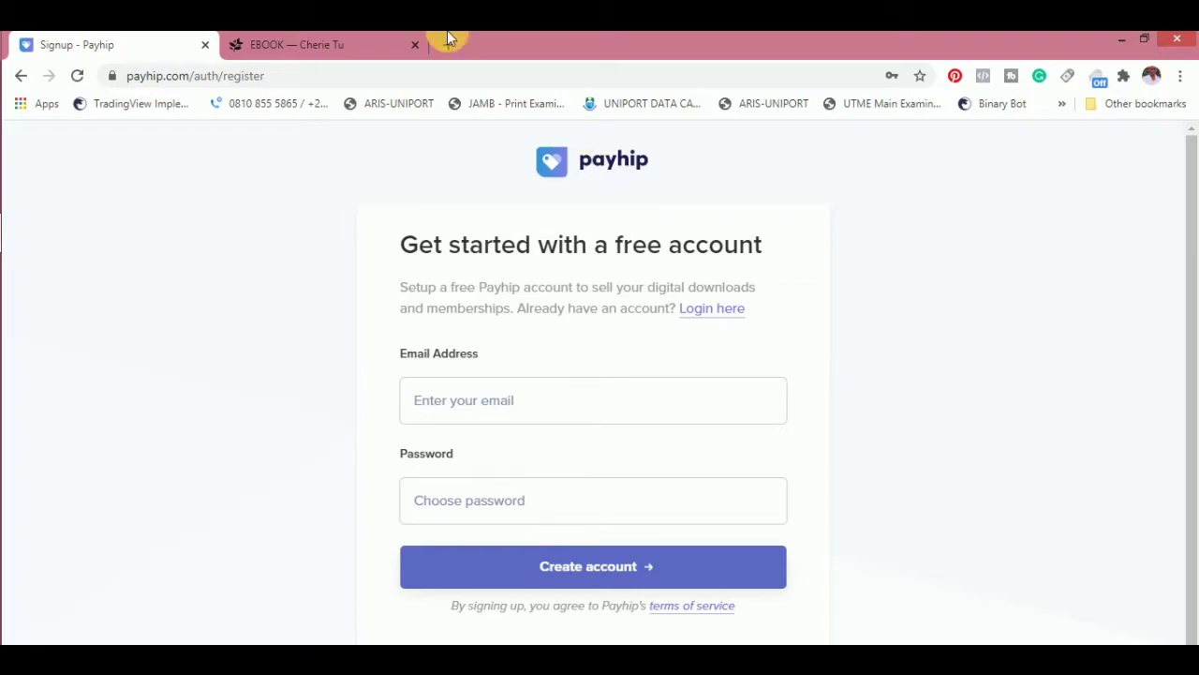
click(413, 49)
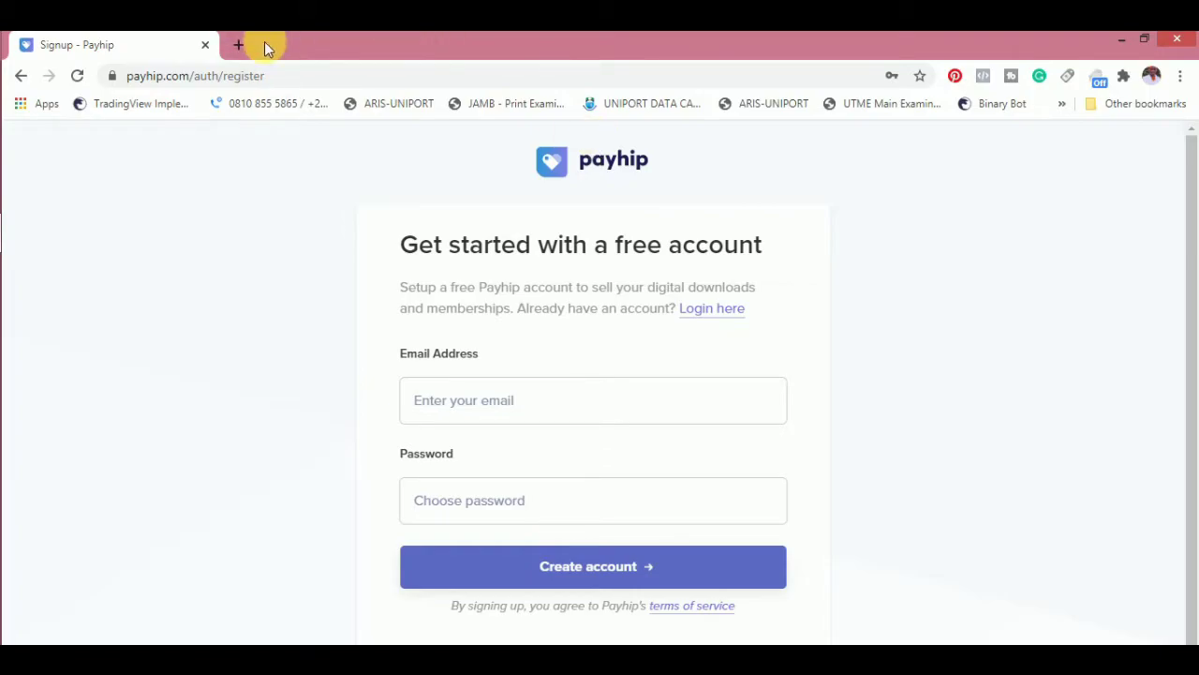
click(713, 312)
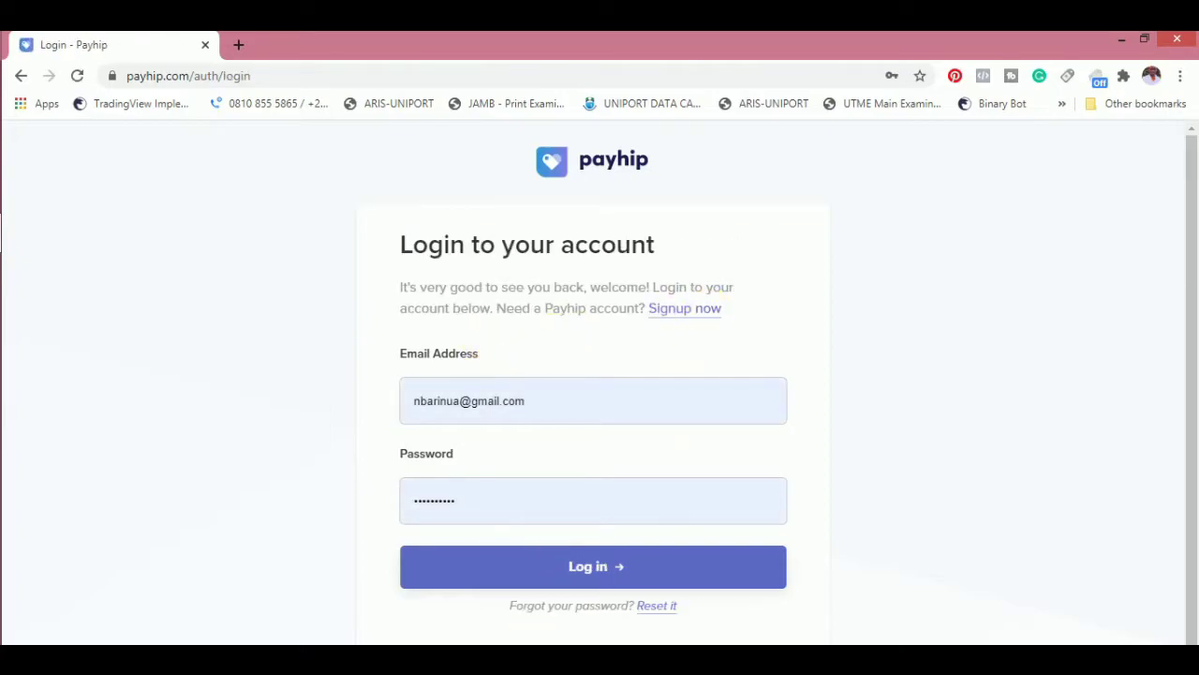
click(588, 565)
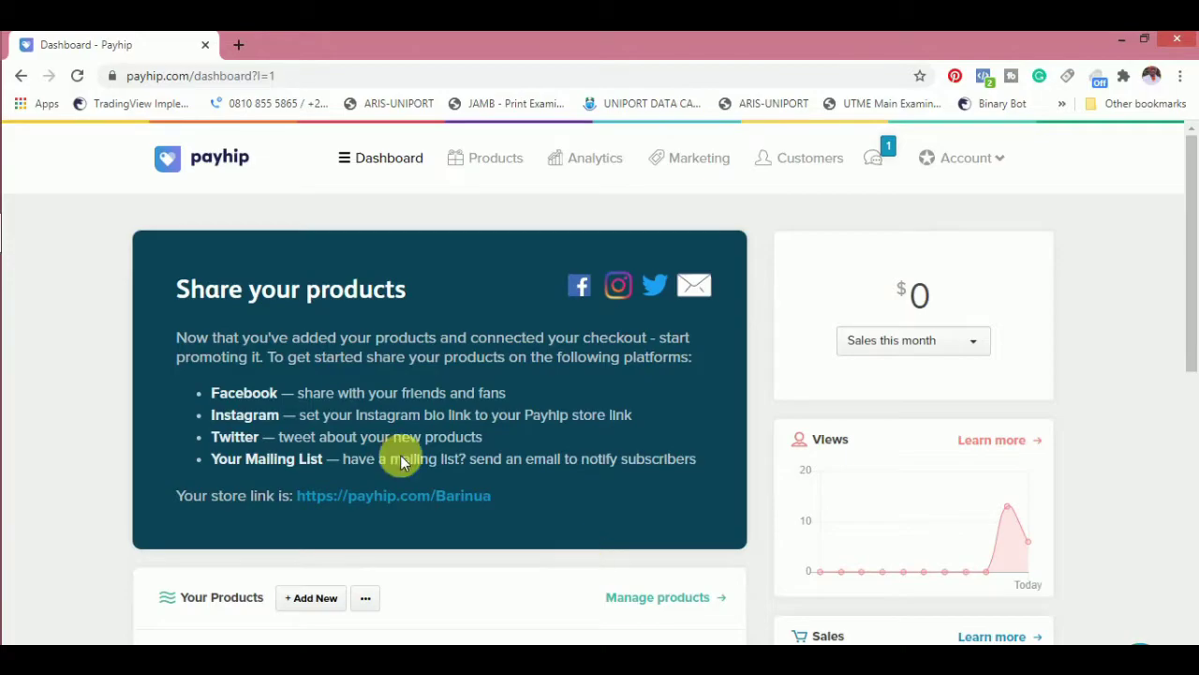
click(168, 173)
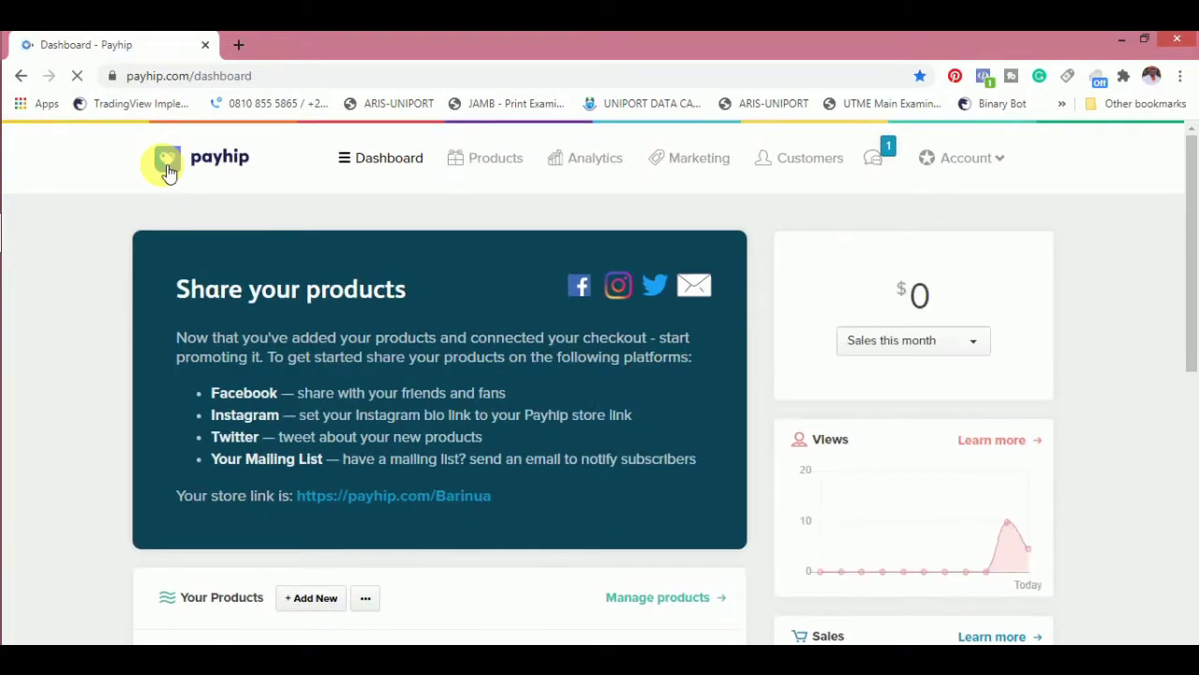
scroll(391, 219, down, 1)
scroll(391, 218, down, 3)
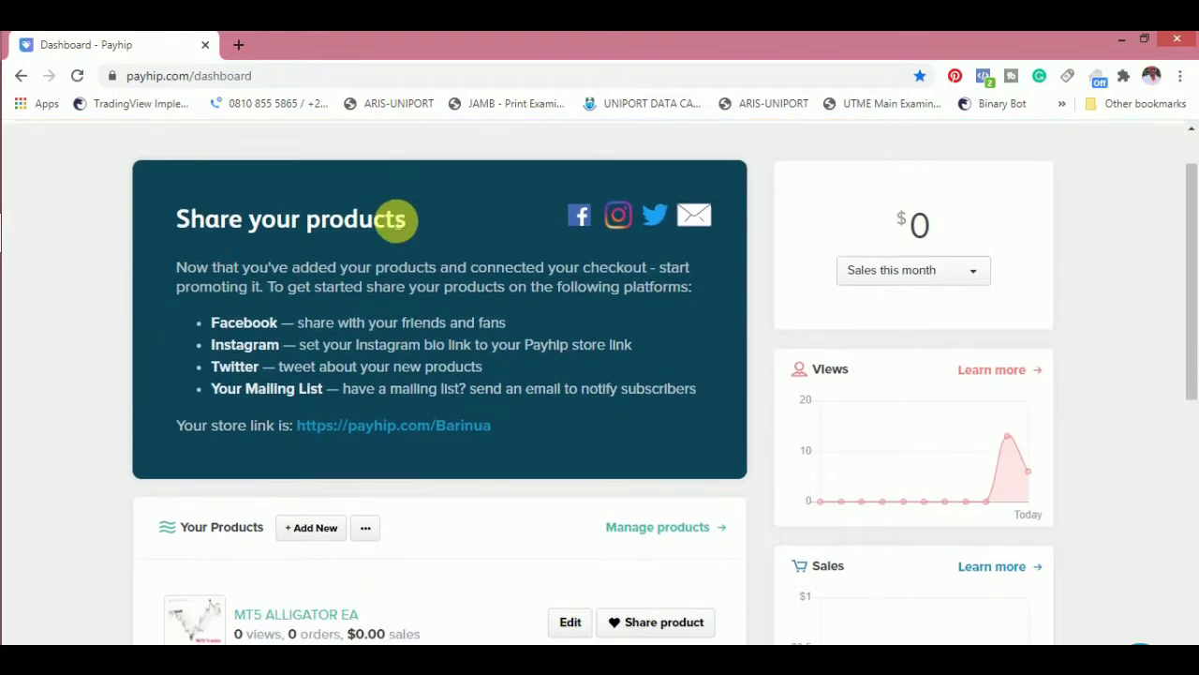
scroll(395, 221, down, 5)
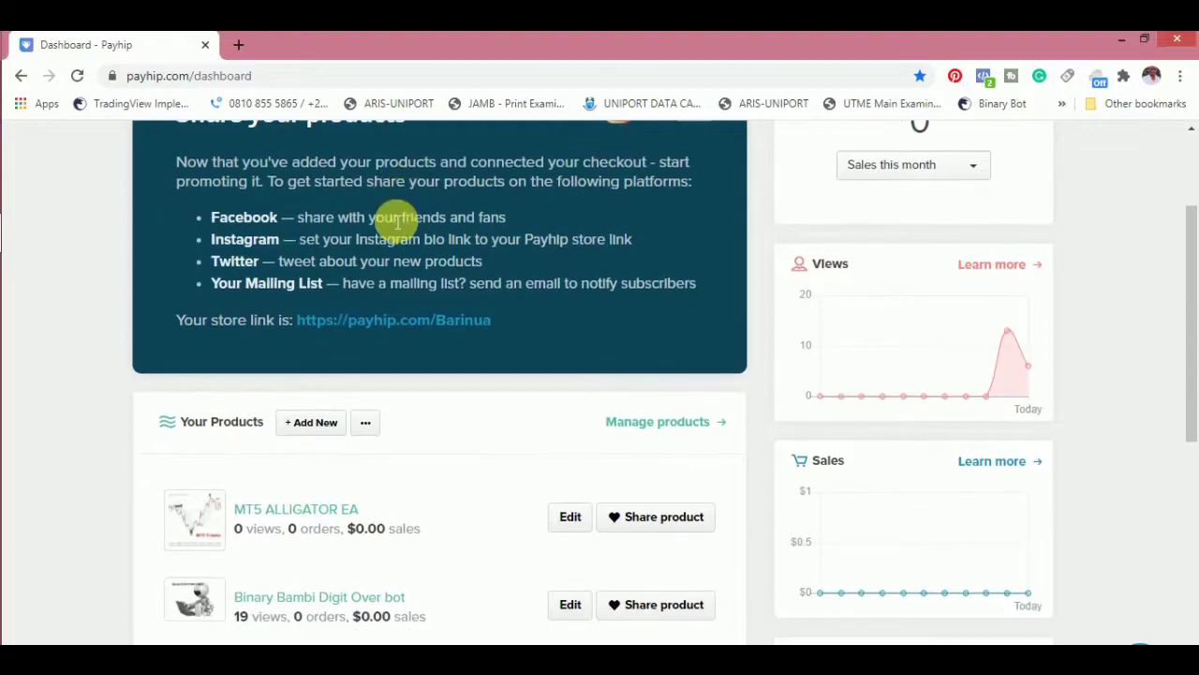
scroll(396, 222, up, 2)
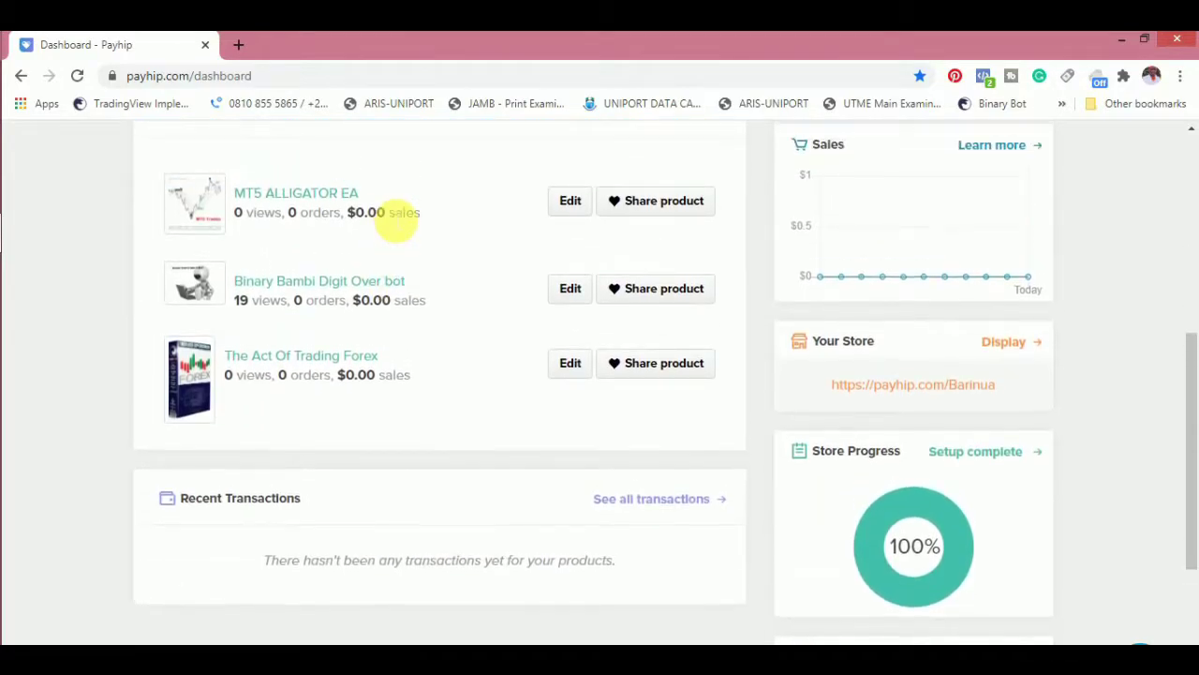
scroll(390, 219, up, 1)
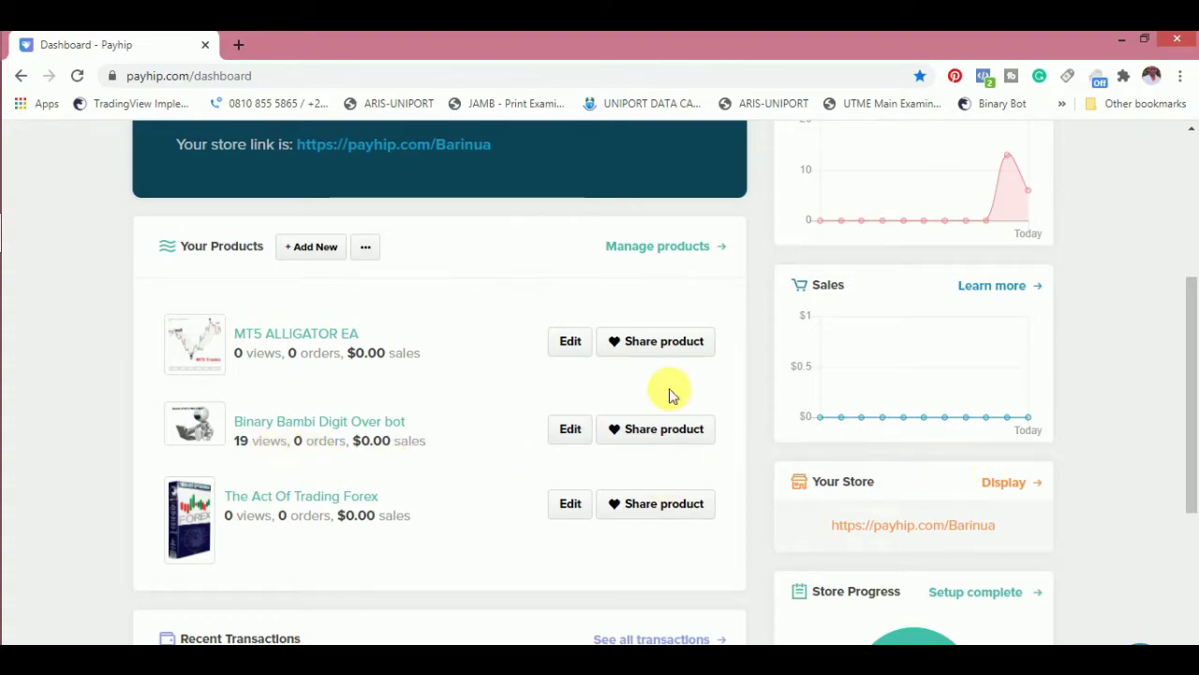
drag(1195, 340, 1181, 270)
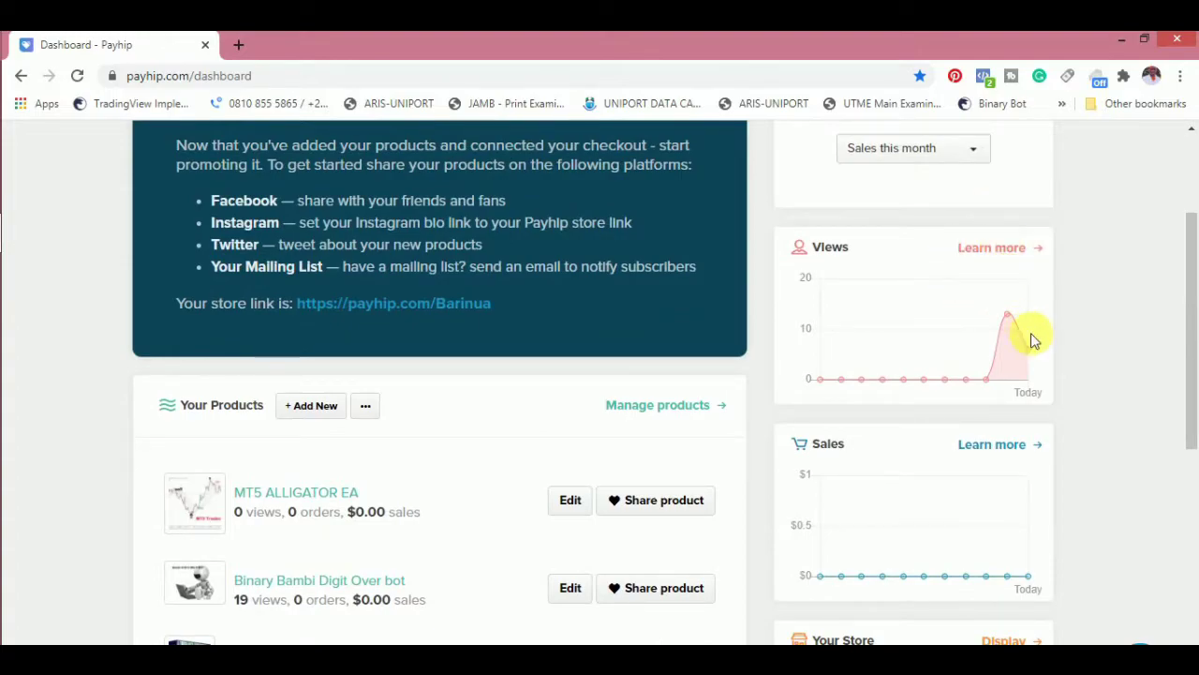
mouse_move(1008, 319)
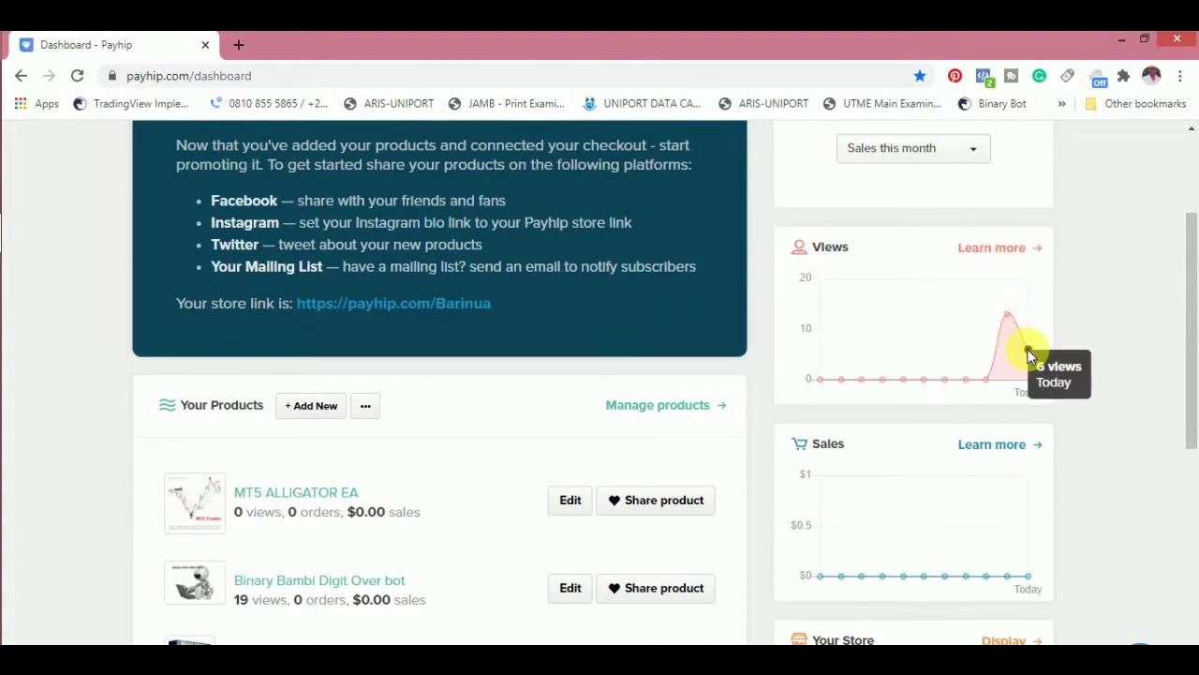
Open the Views analytics (19 views, $0 sales, zero orders) and scroll to the Ireland visitor map.
click(999, 249)
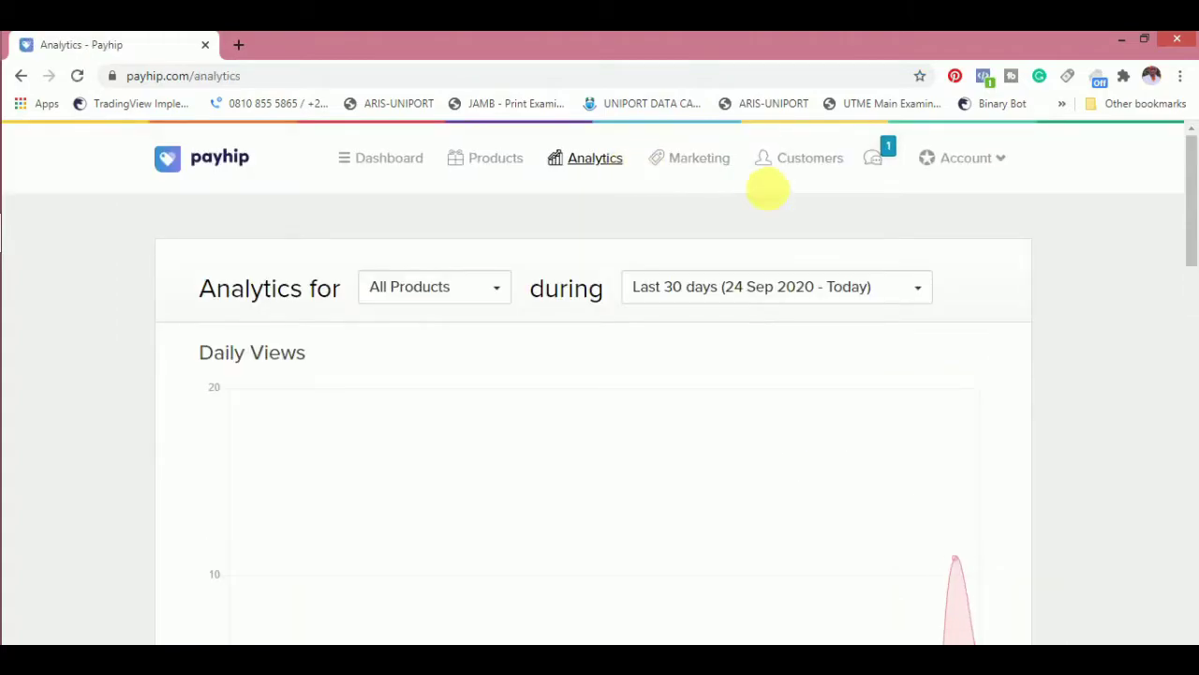
drag(1192, 207, 1196, 602)
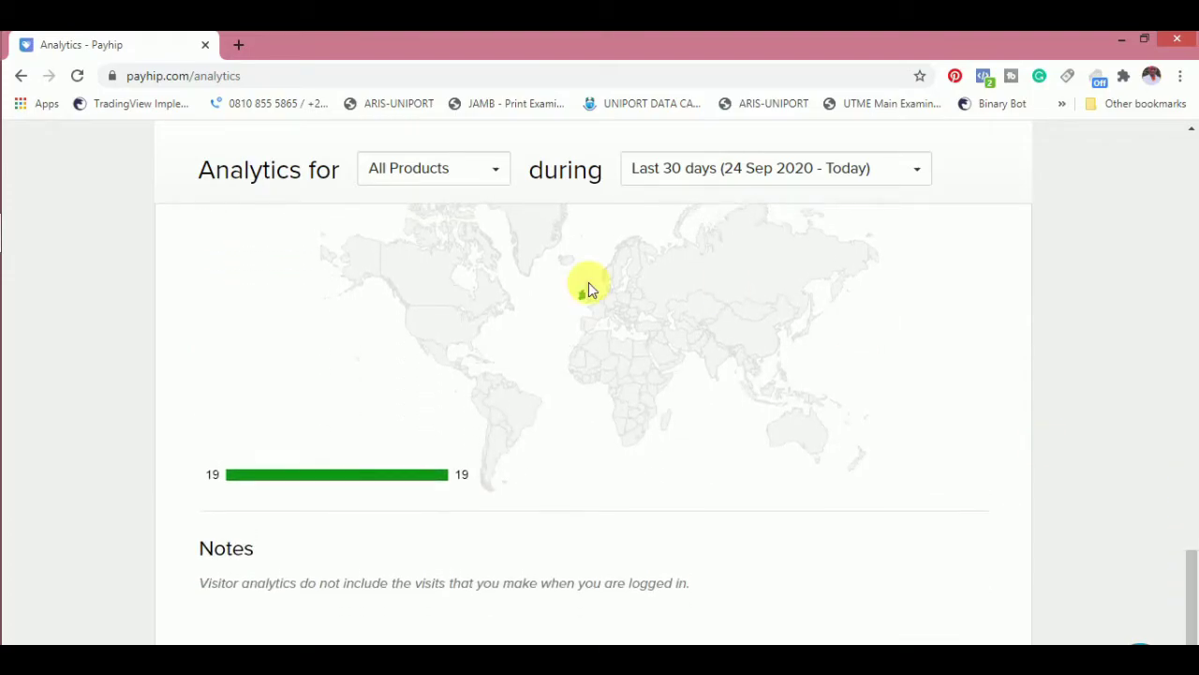
mouse_move(584, 305)
drag(1191, 571, 1178, 169)
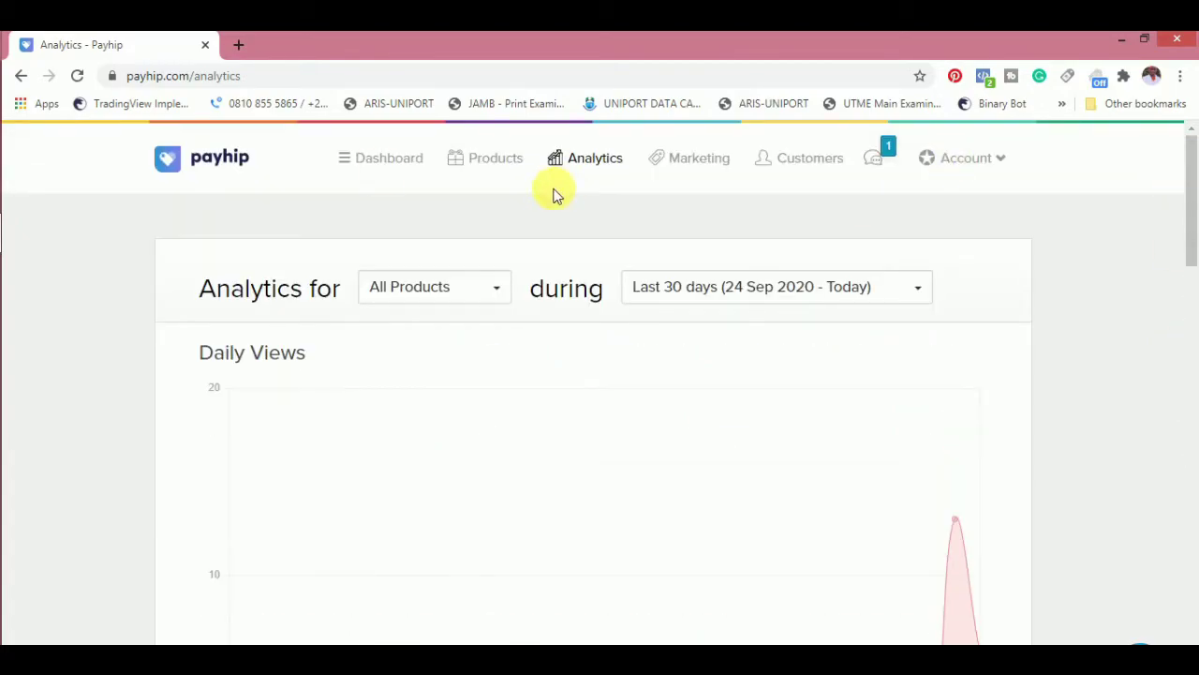
Return to the Dashboard, dismiss the pending notification, and scroll the $0-sales overview with the store link.
click(365, 166)
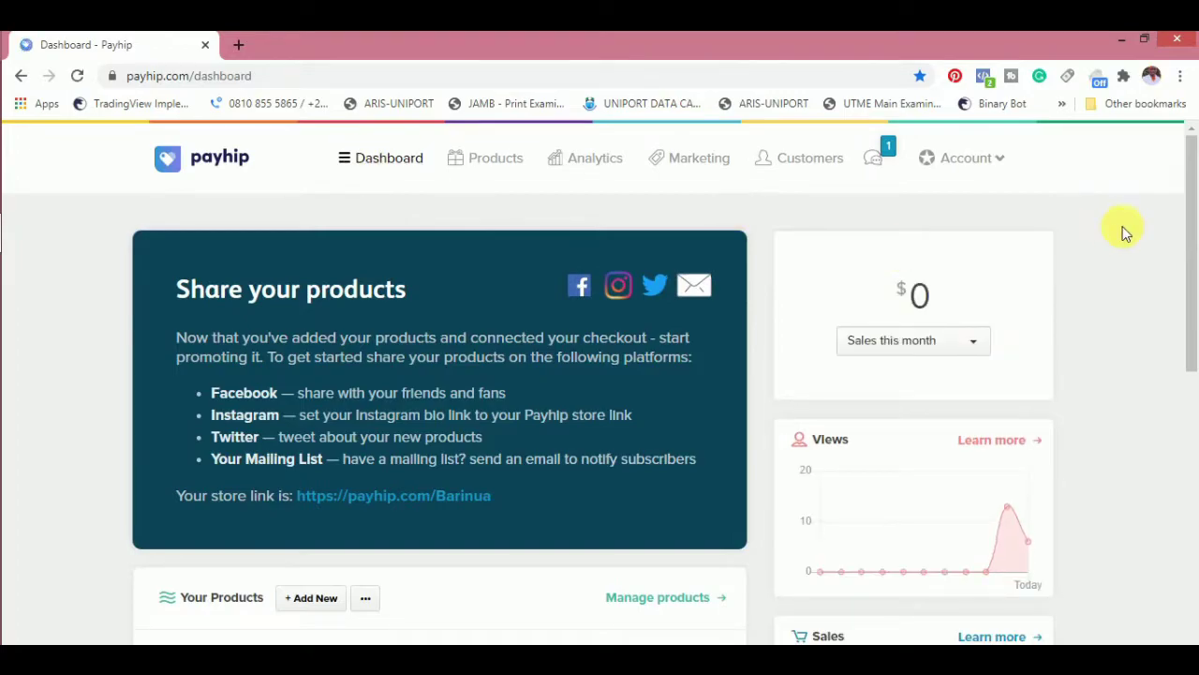
click(888, 165)
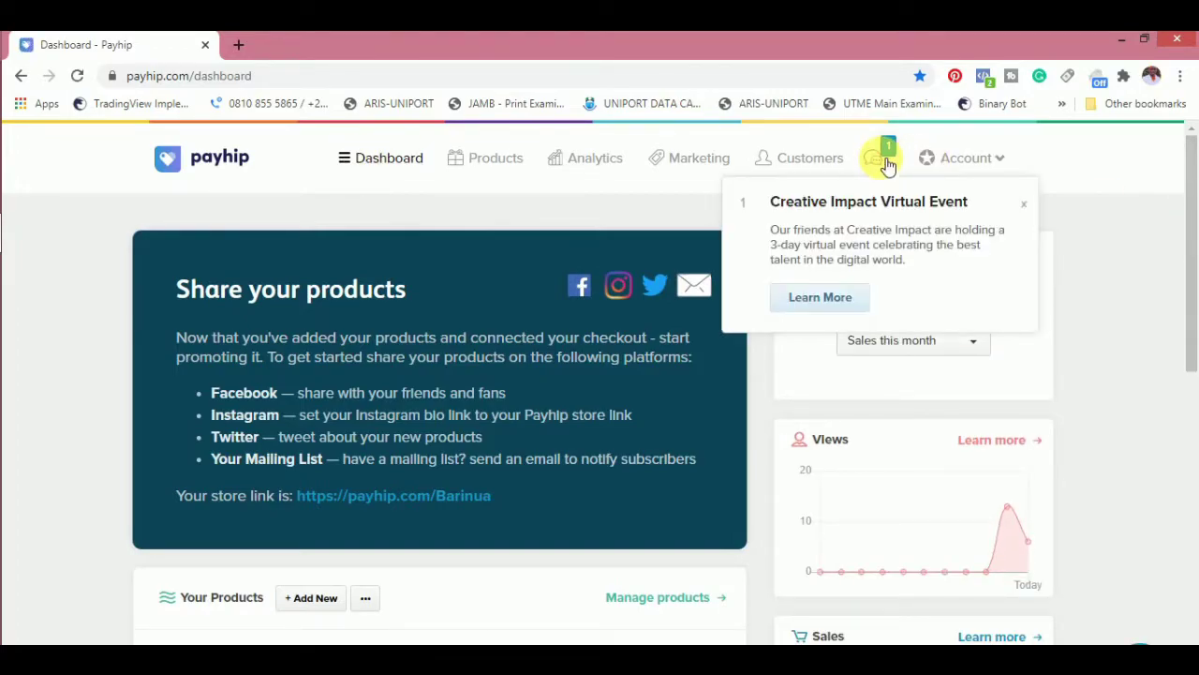
click(690, 258)
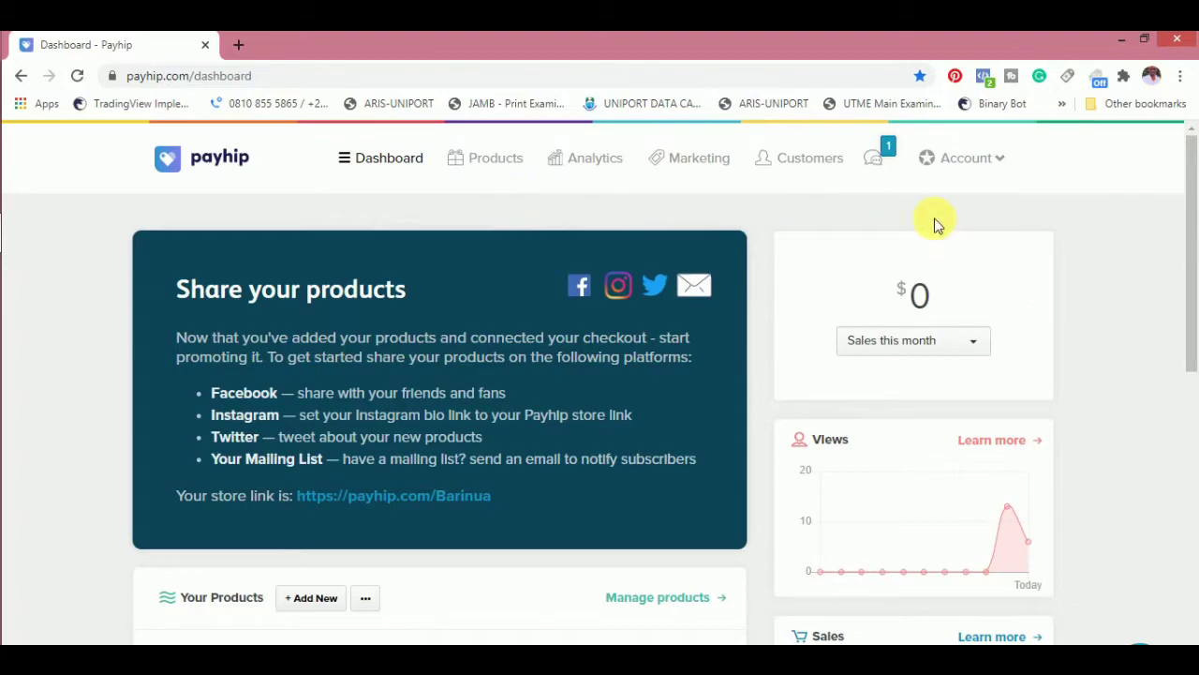
mouse_move(1190, 173)
mouse_down()
mouse_move(1190, 184)
mouse_move(1181, 152)
mouse_up()
drag(1191, 215, 1185, 183)
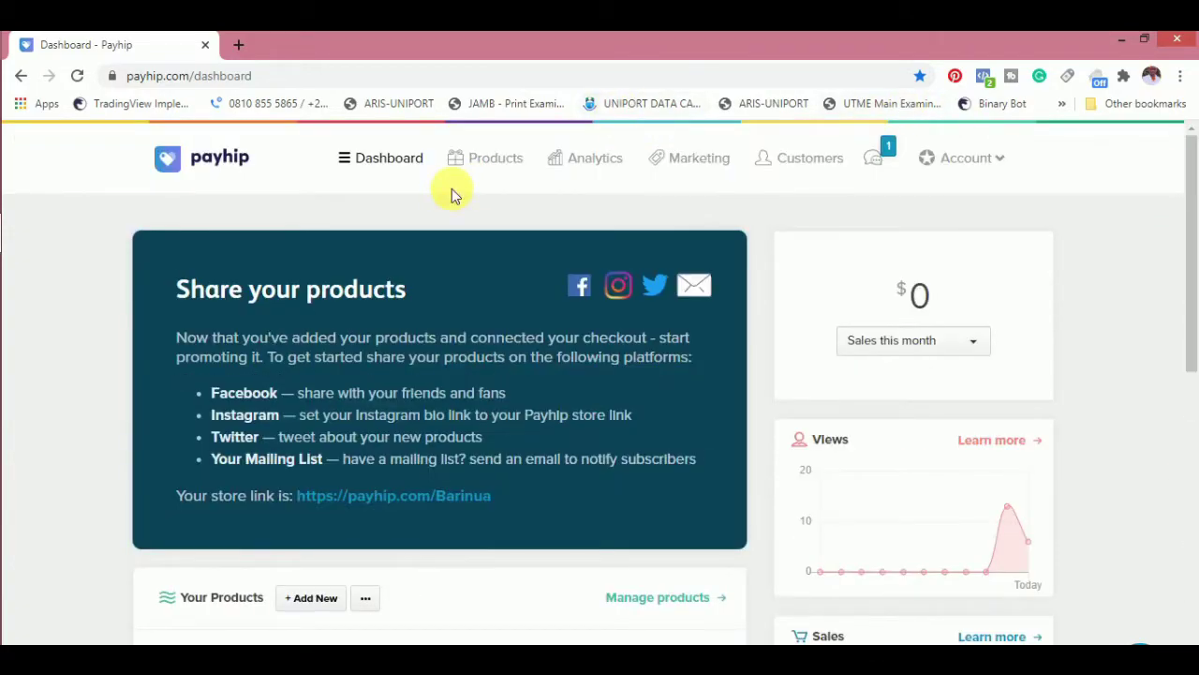
View the Products list of three products, then expand the Account dropdown.
click(476, 161)
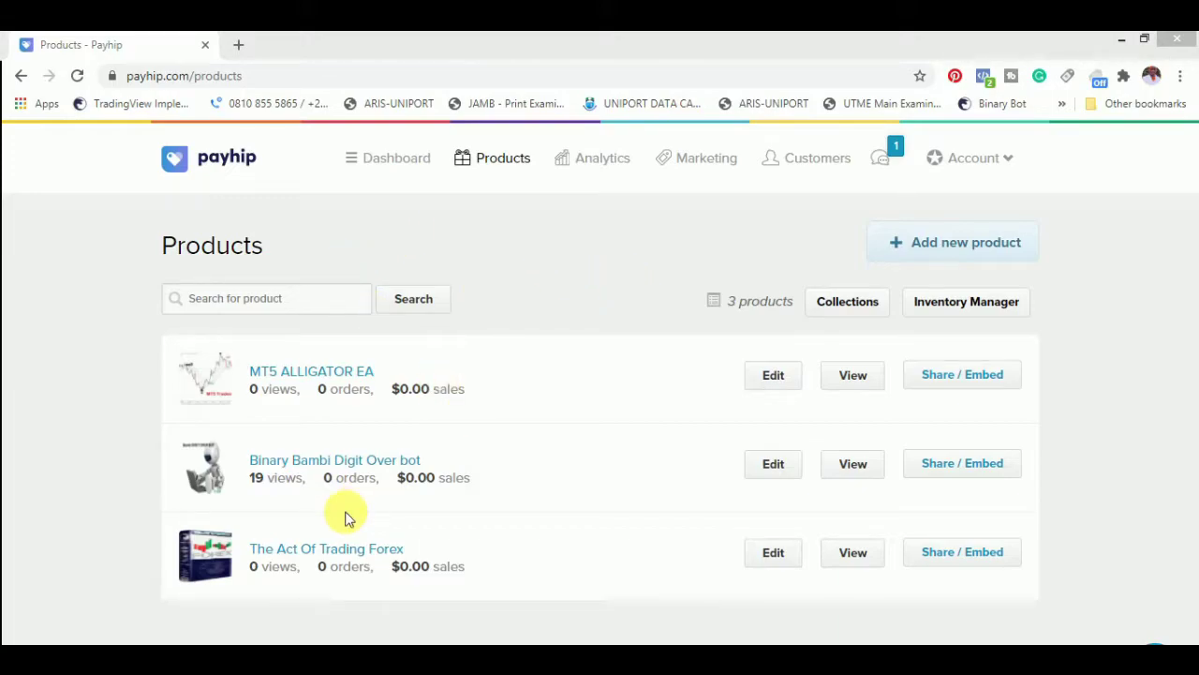
click(986, 164)
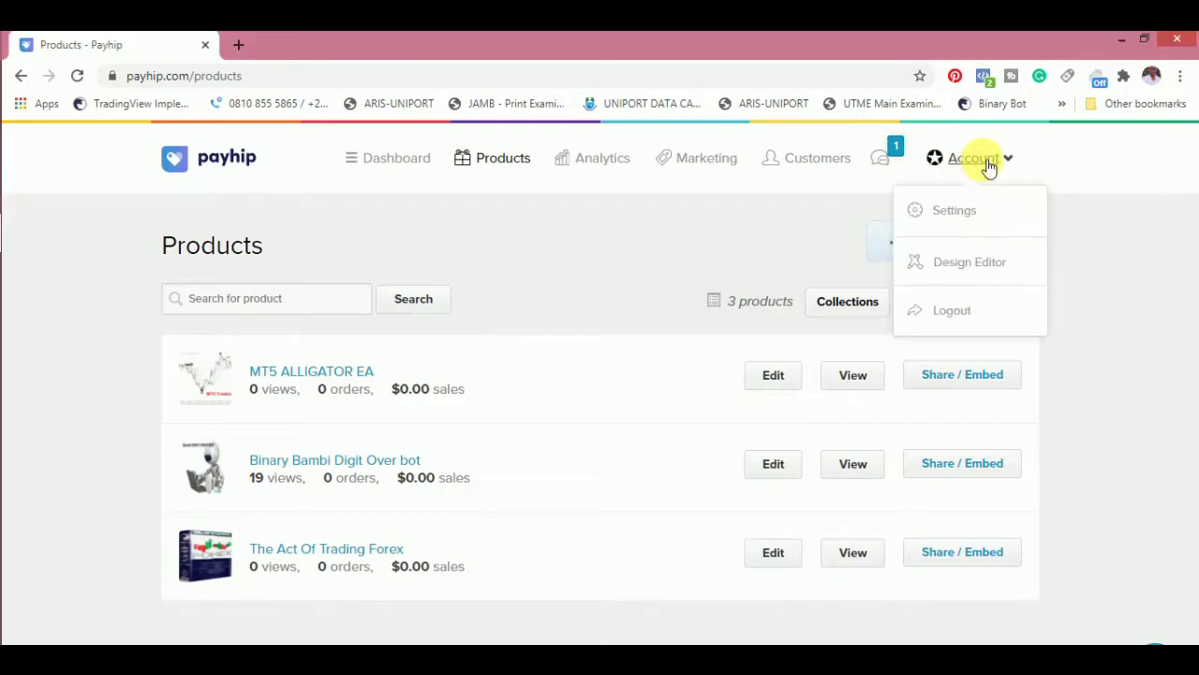
Open Settings and scroll the Your Store profile image, name, username, bio and social link fields.
click(975, 218)
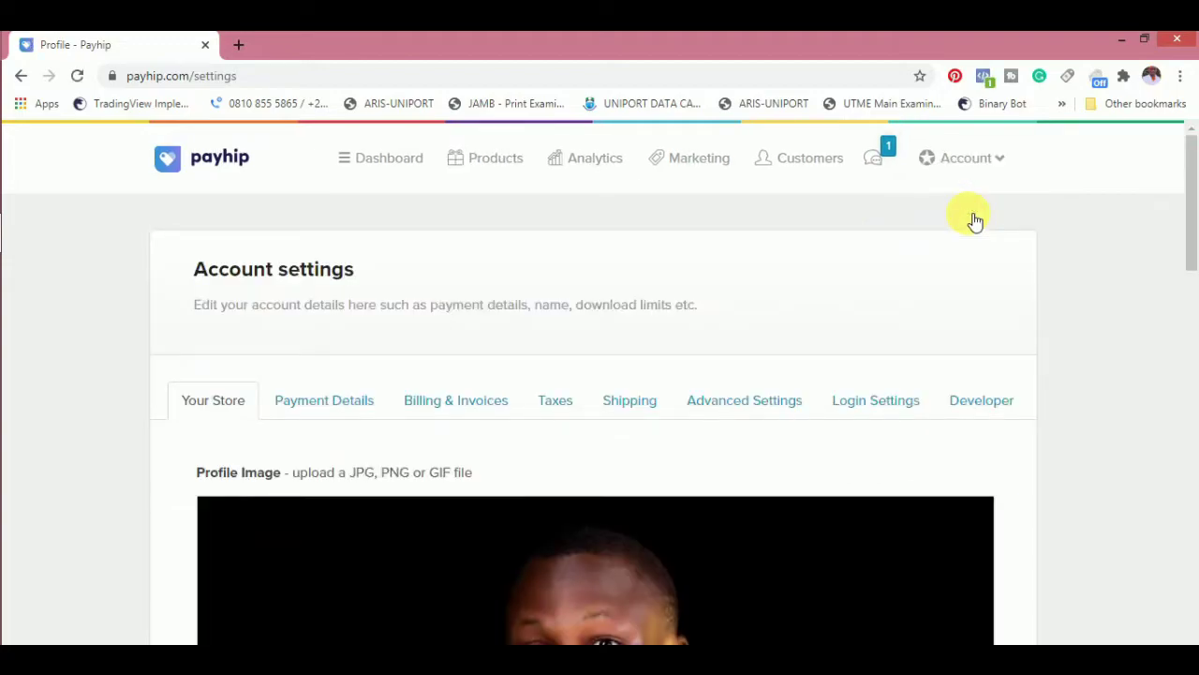
drag(1192, 170, 1188, 373)
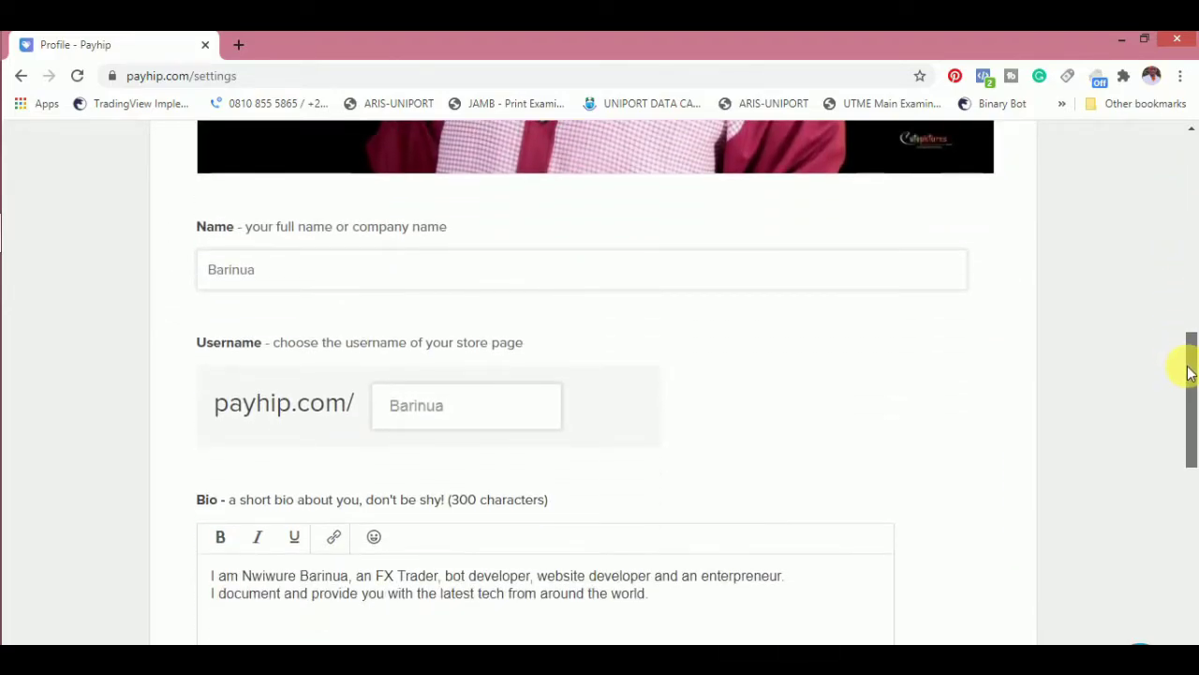
drag(1188, 375, 1191, 147)
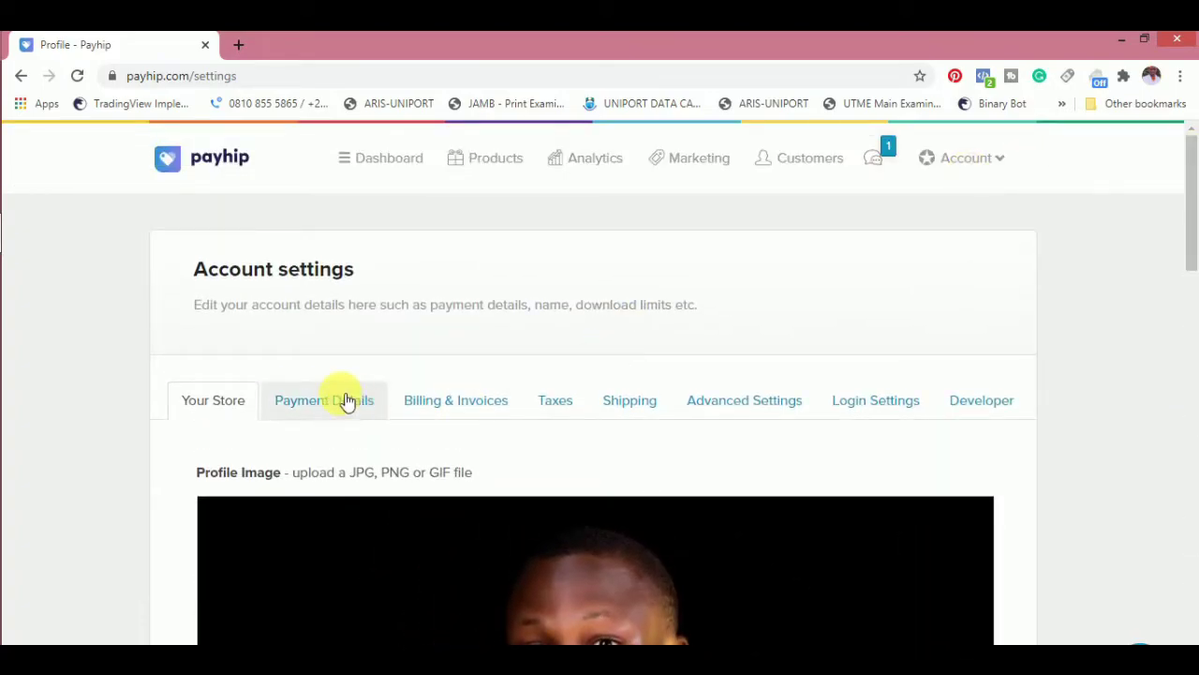
Review Payment Details (PayPal, Stripe, default currency USD), then view the empty Shipping From settings.
click(347, 401)
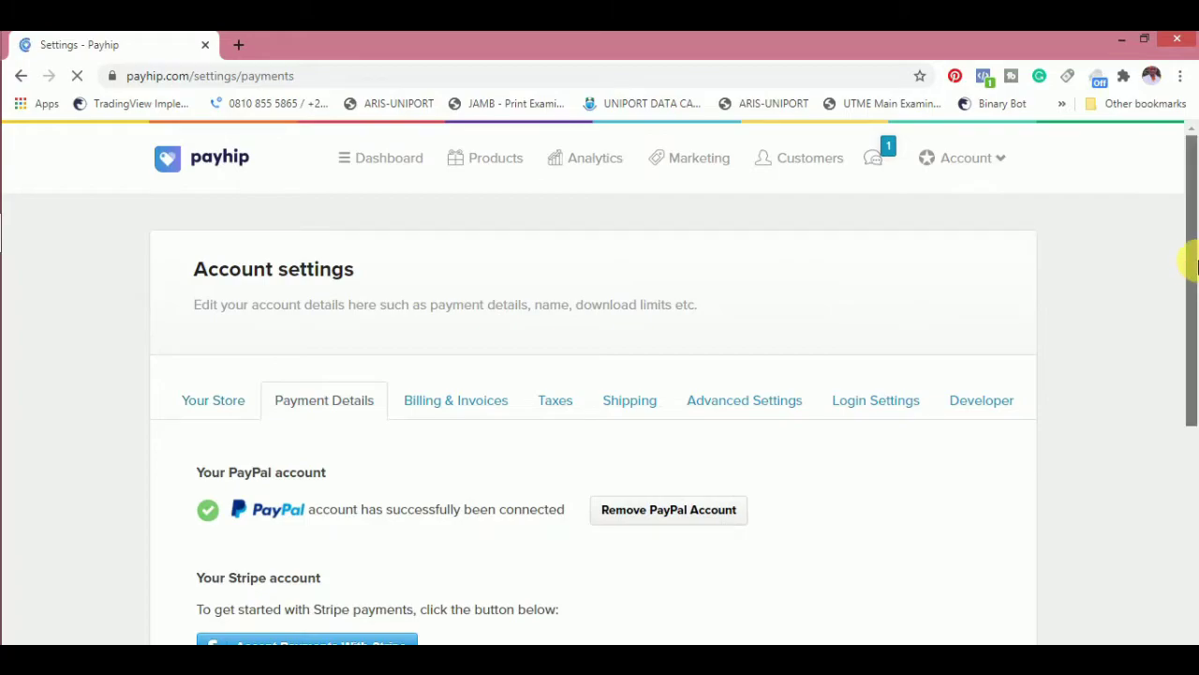
drag(1192, 272, 1194, 413)
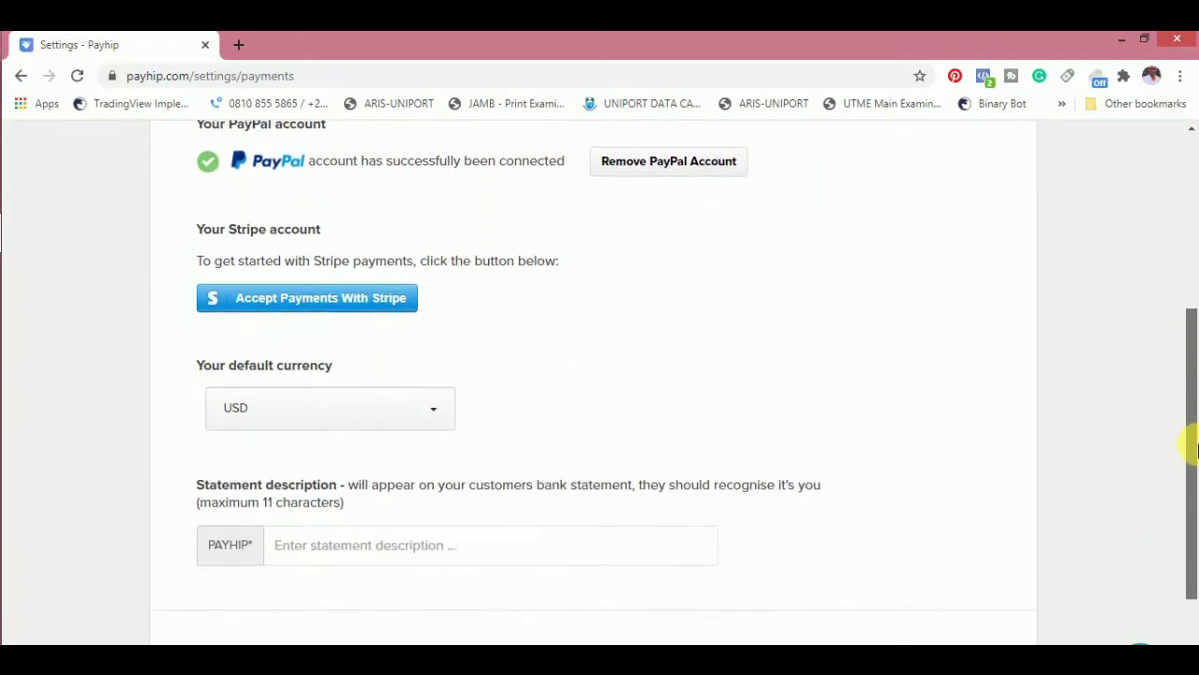
drag(1196, 448, 1191, 262)
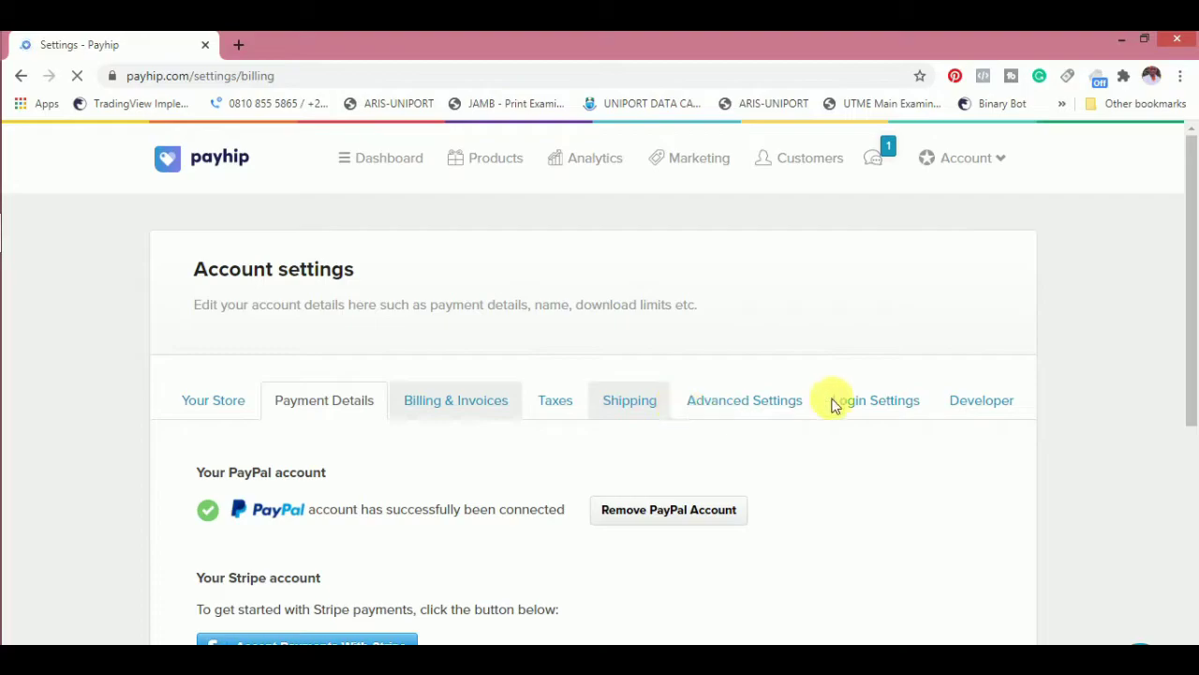
click(646, 403)
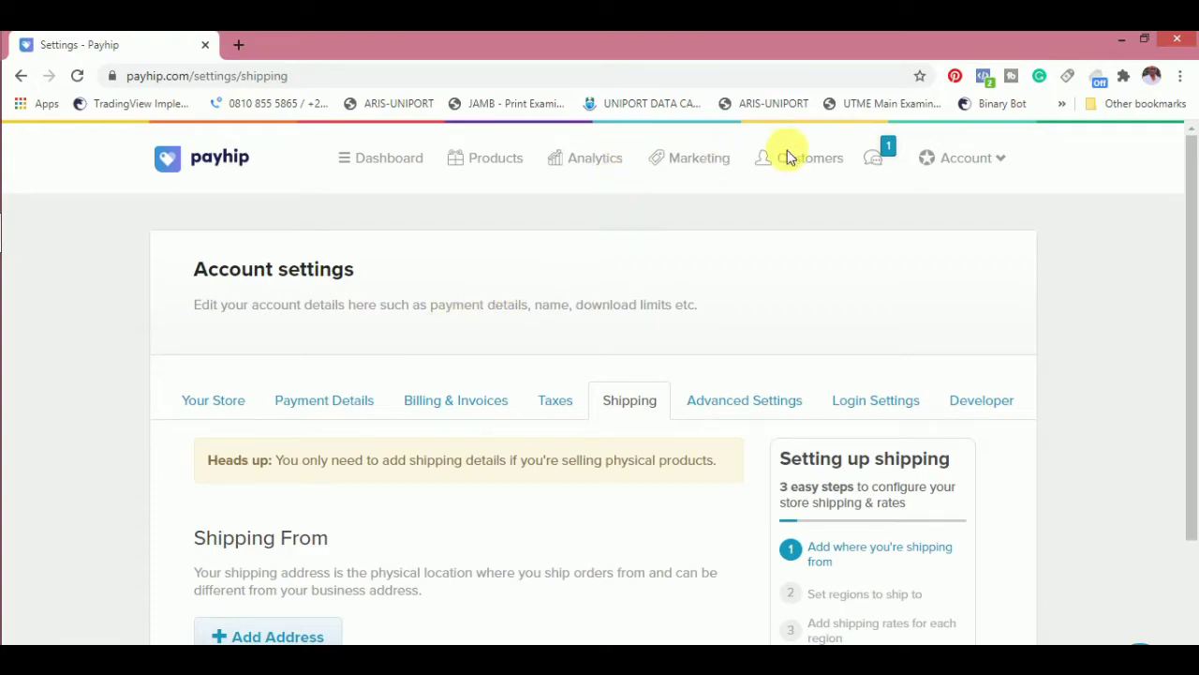
click(952, 160)
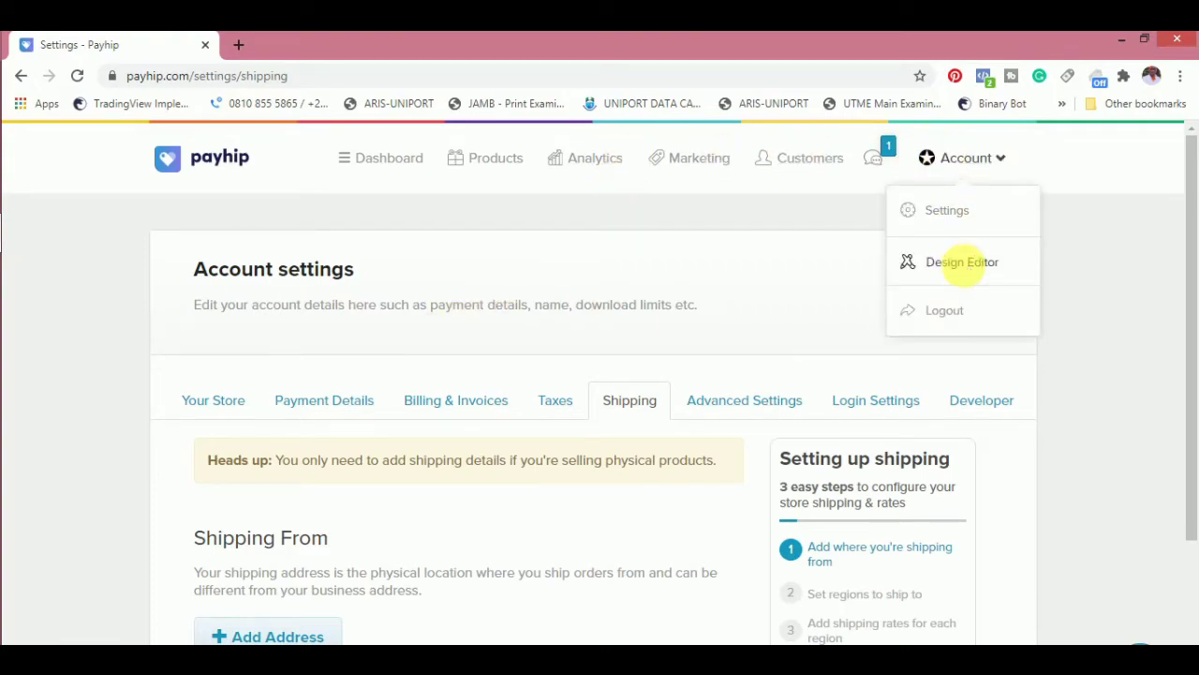
Open the store Design Editor from the Account dropdown and scroll its product page preview.
click(966, 271)
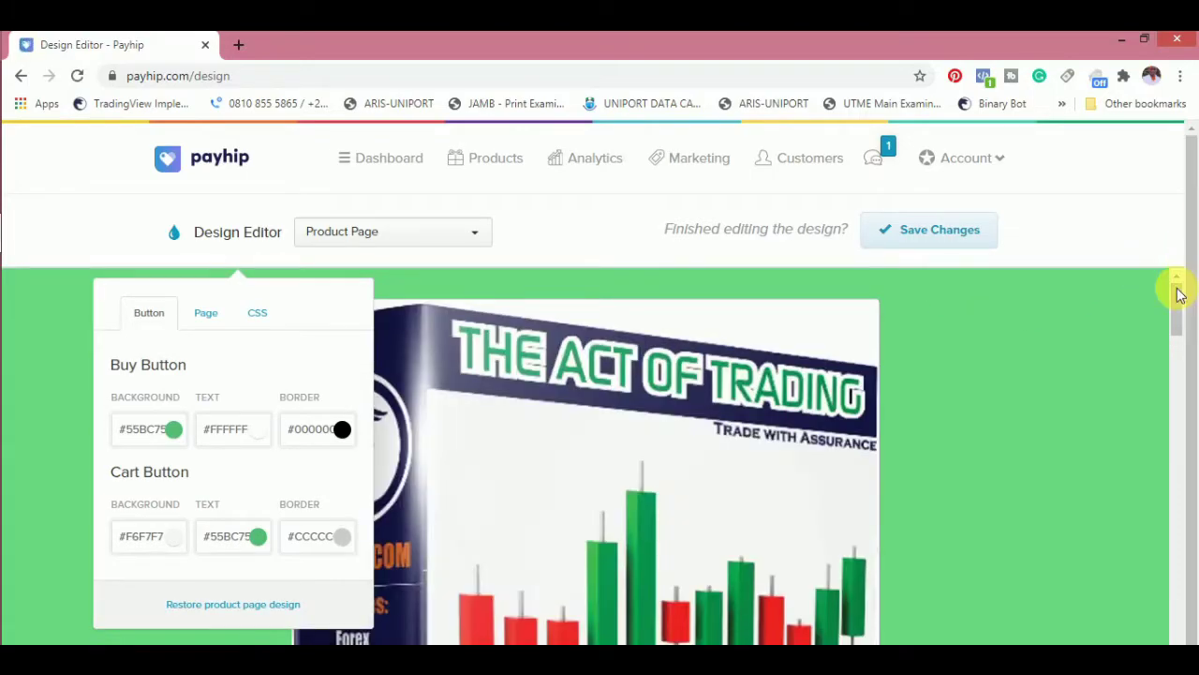
drag(1177, 298, 1145, 150)
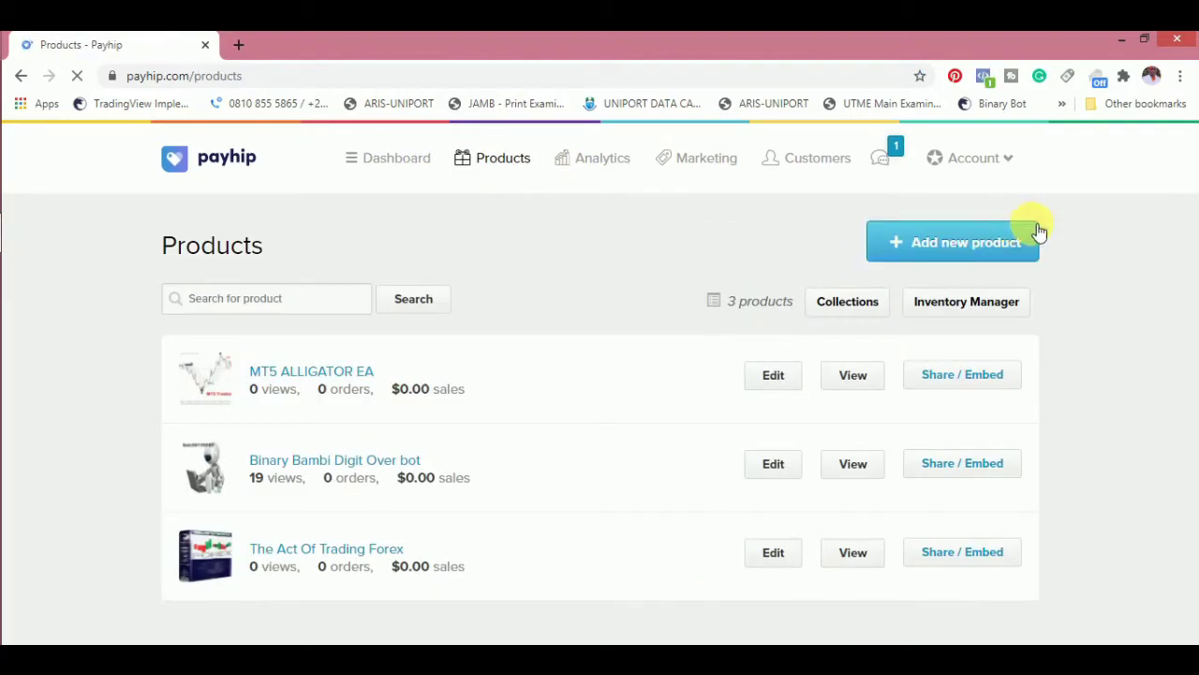
Start a new digital product and go to its Title and Price fields.
click(937, 248)
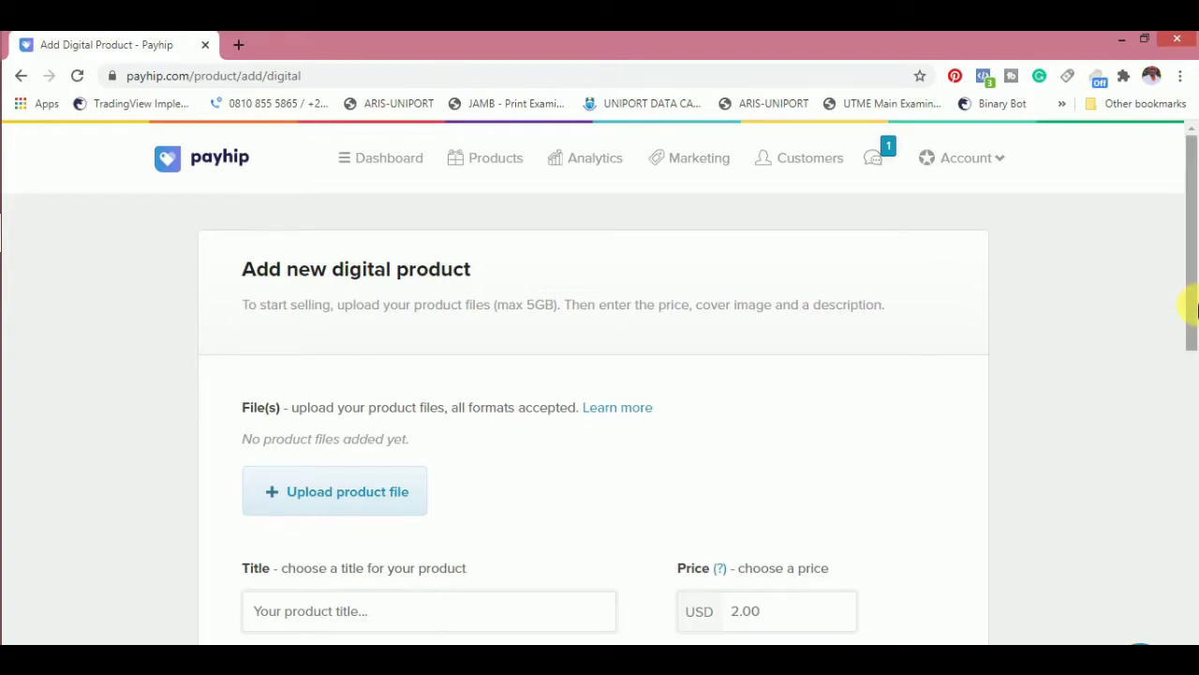
drag(1192, 310, 1195, 376)
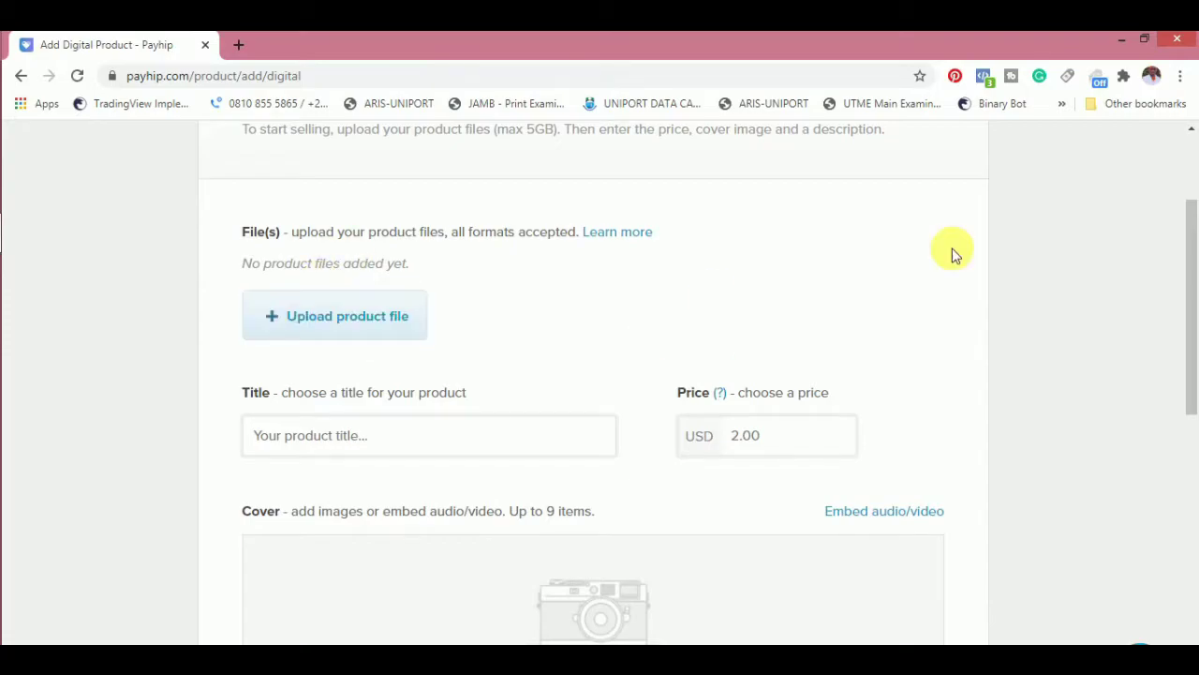
scroll(1191, 287, down, 1)
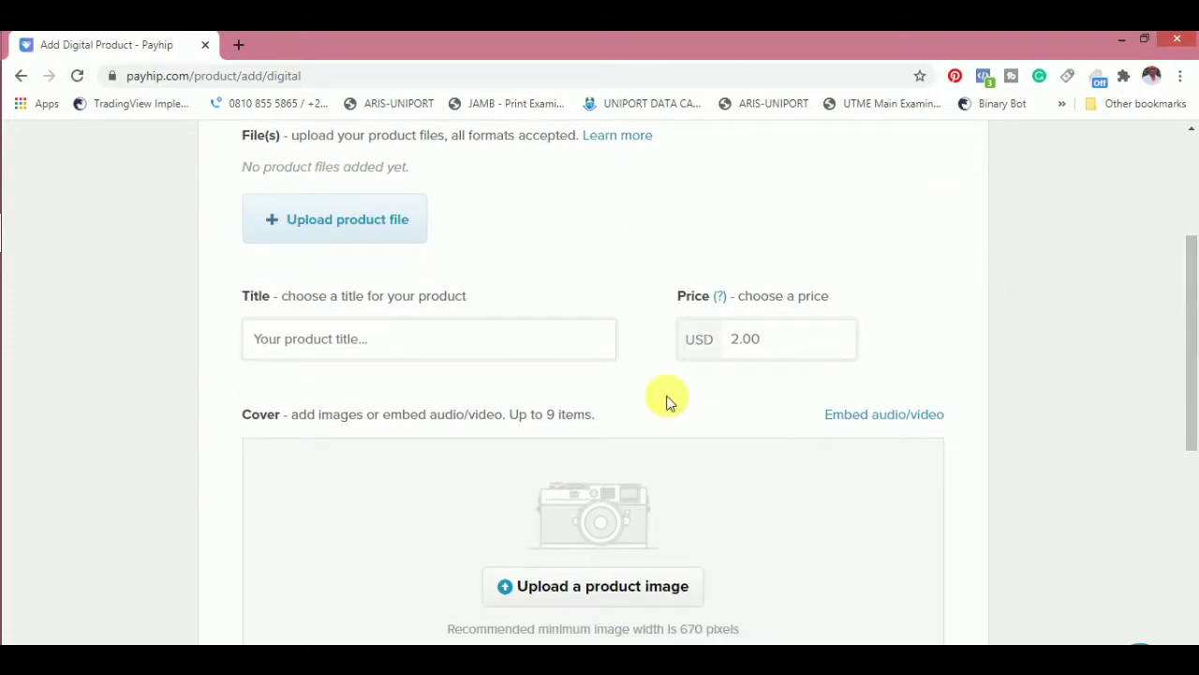
click(573, 352)
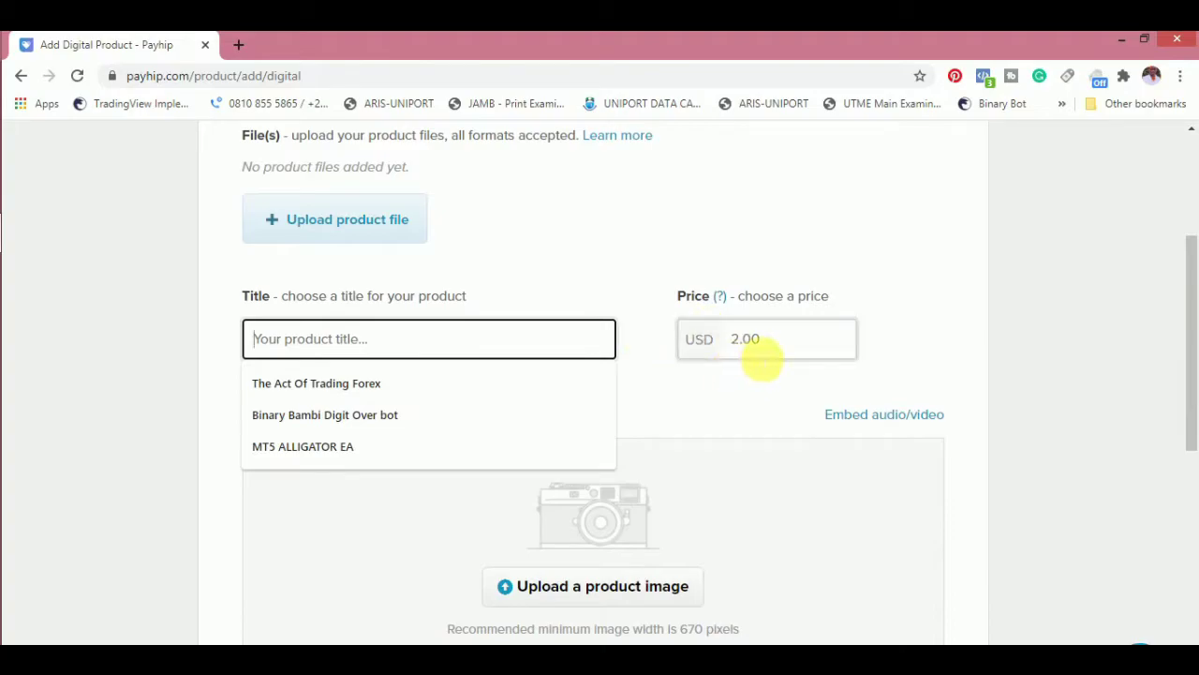
click(763, 356)
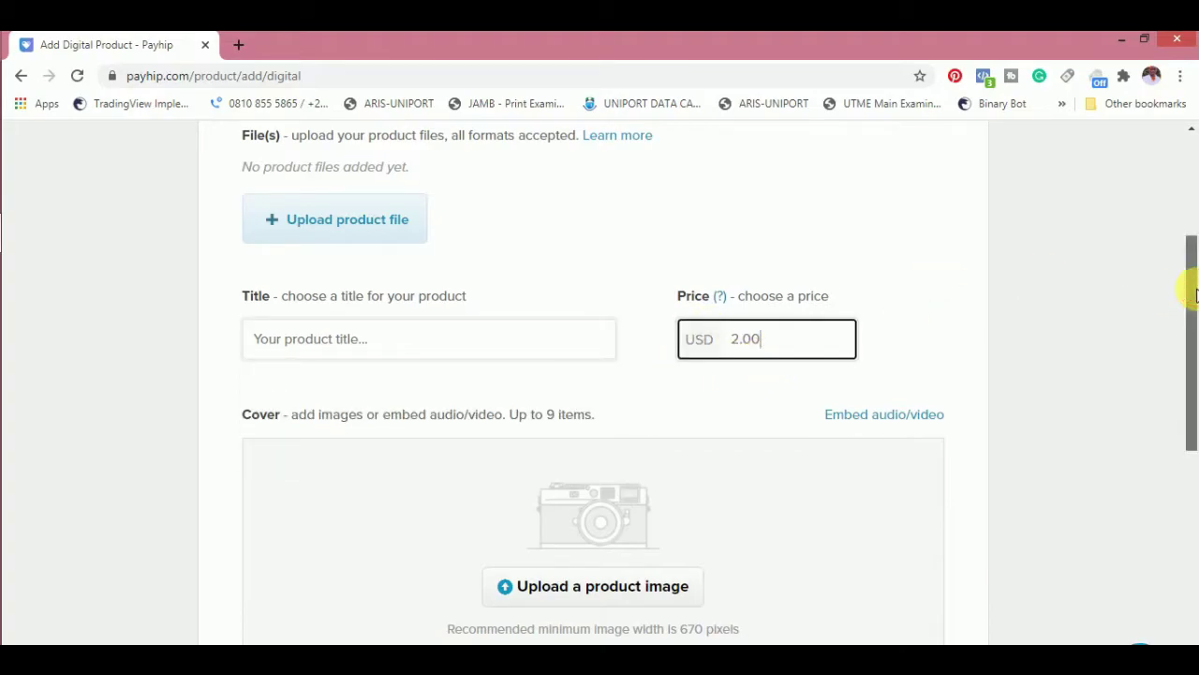
Go to the Description and expand Advanced options (tax-exempt, ebook, private, preview file).
drag(1192, 295, 1188, 361)
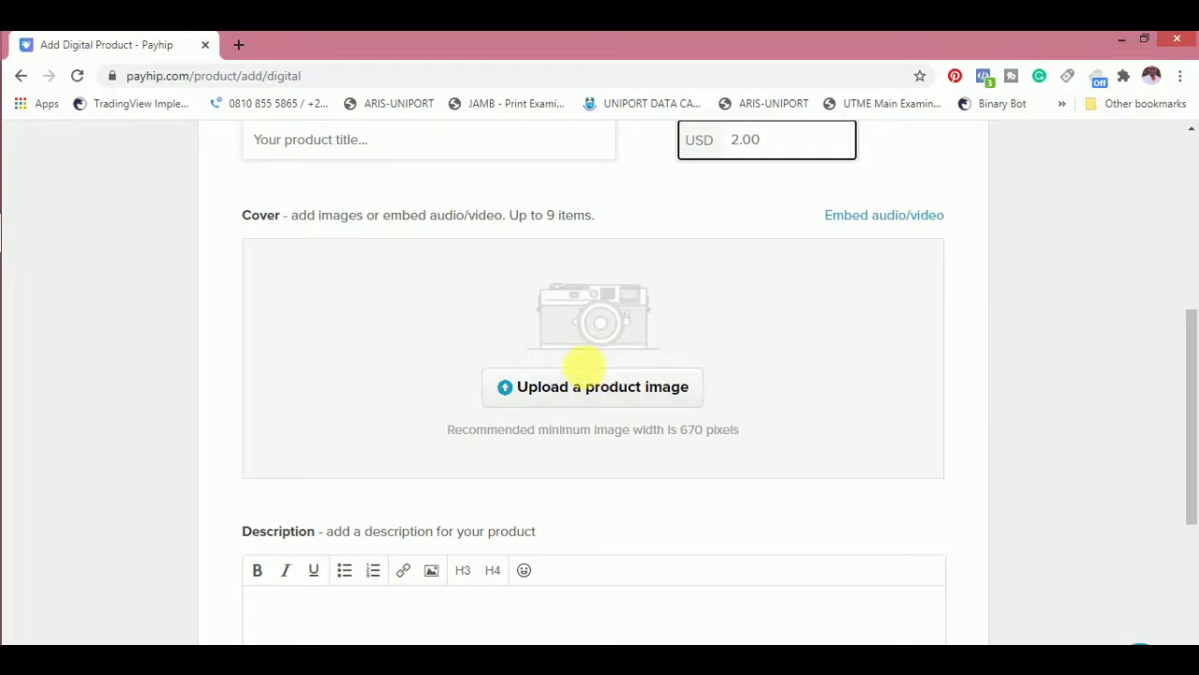
drag(1190, 383, 1190, 477)
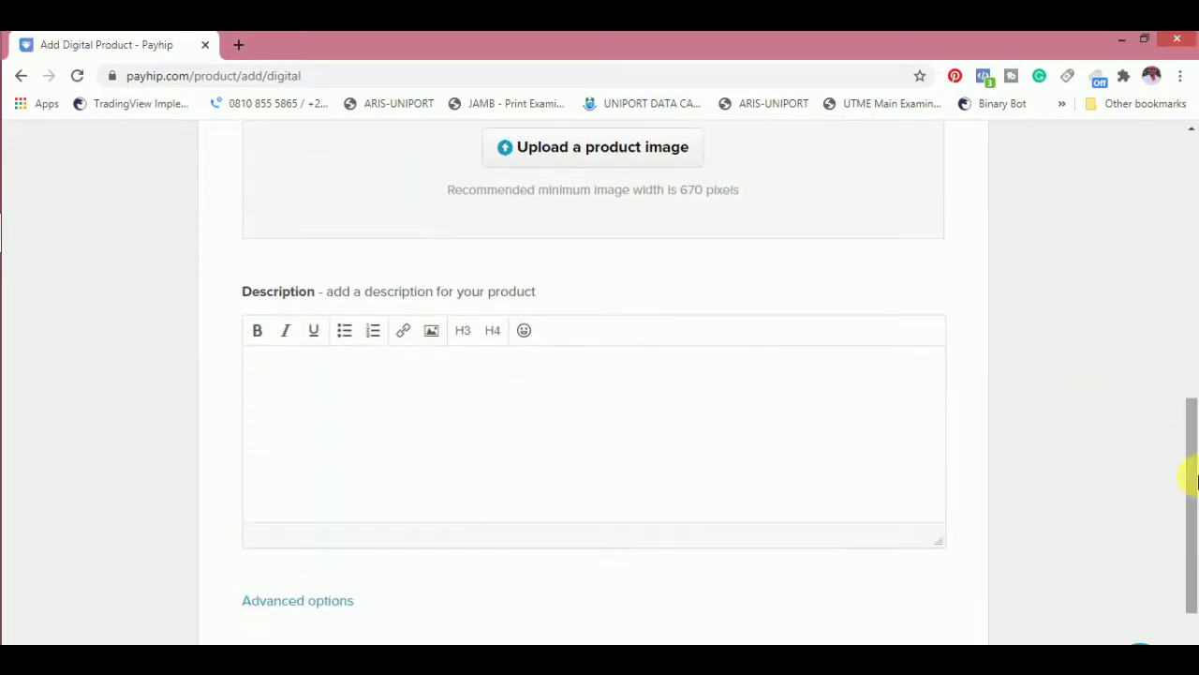
click(584, 433)
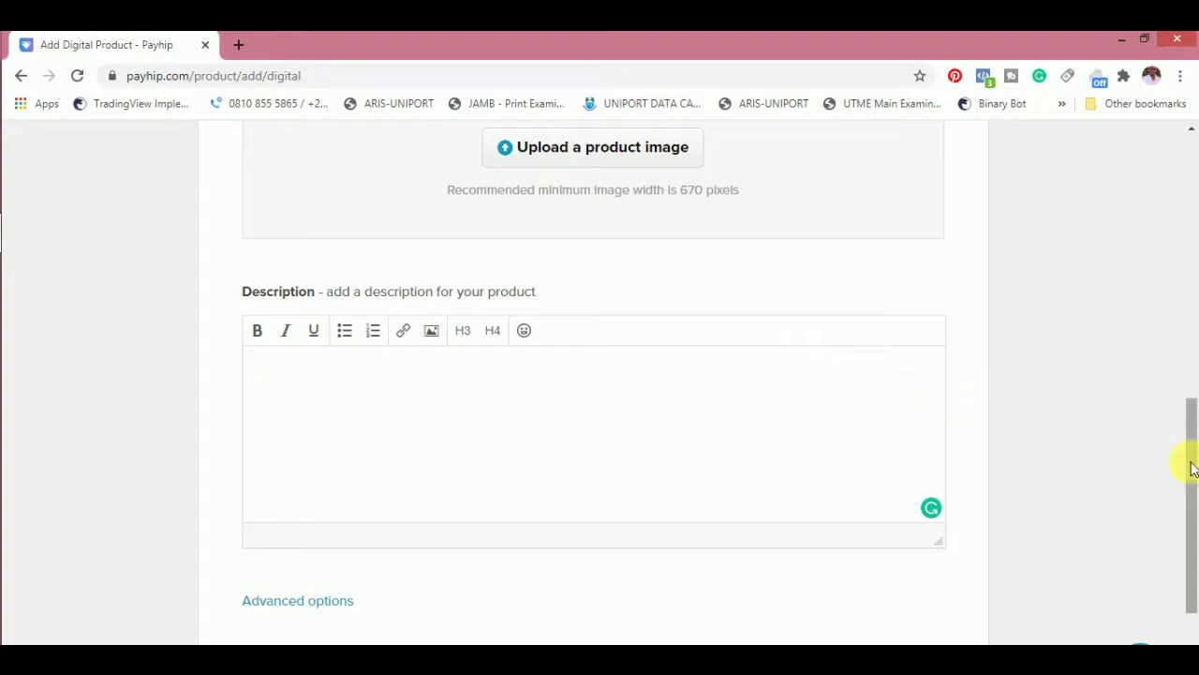
scroll(1192, 466, down, 3)
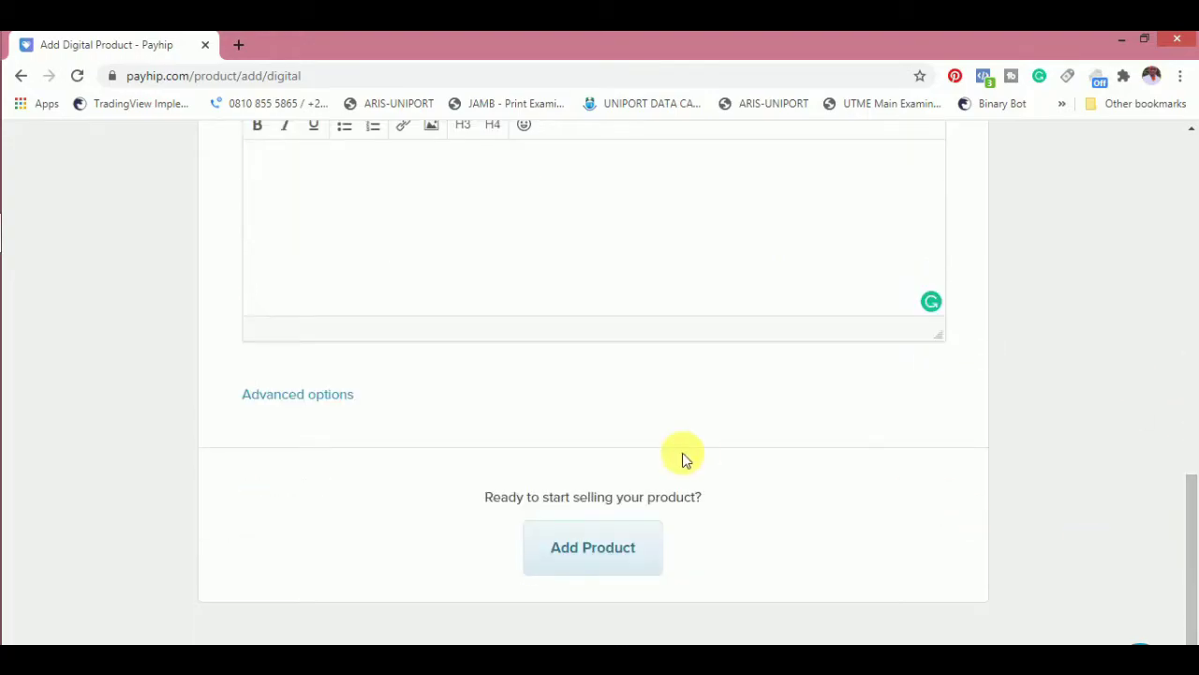
click(293, 401)
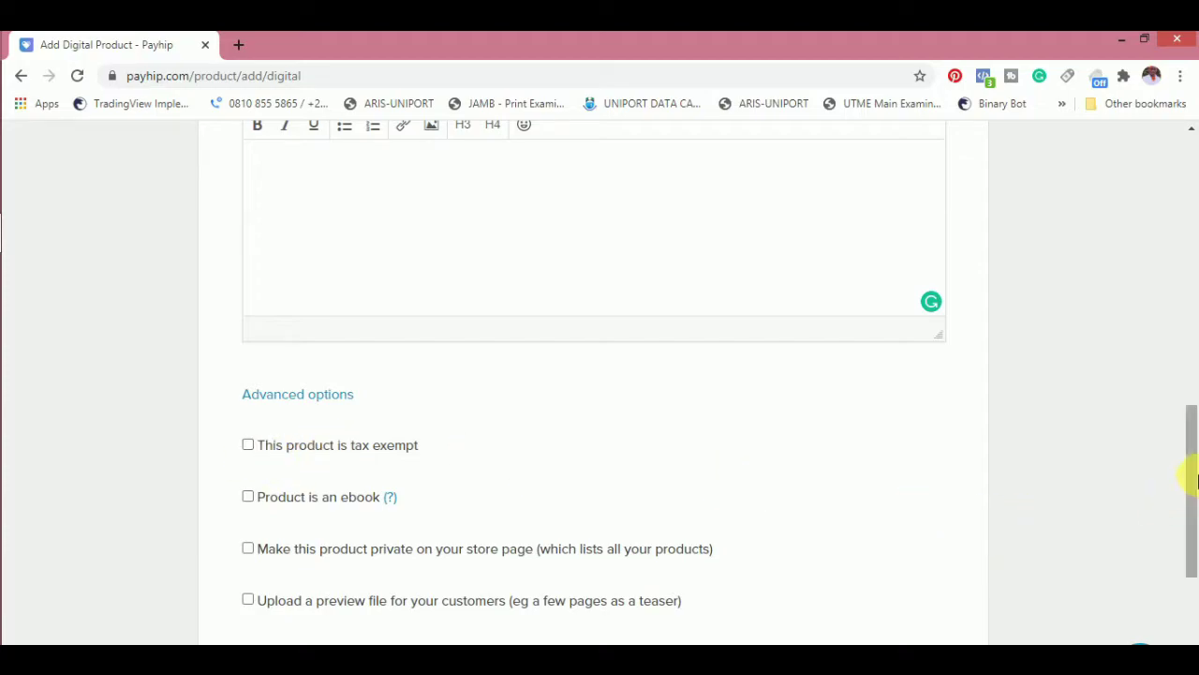
drag(1191, 477, 1194, 551)
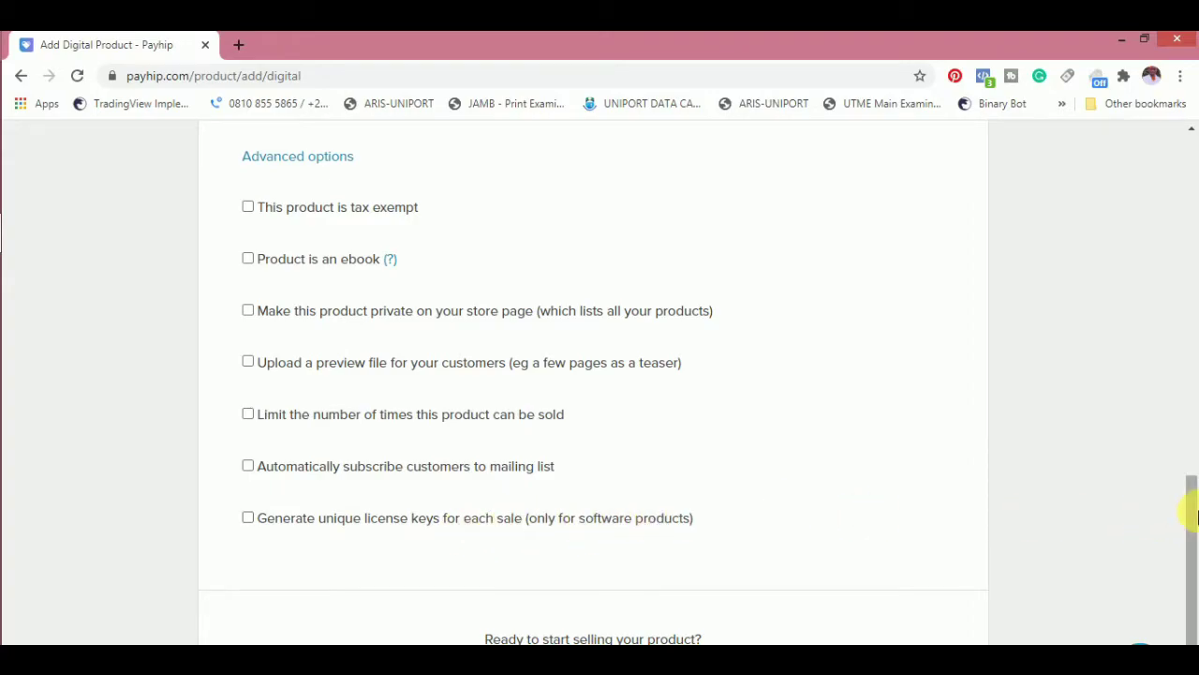
drag(1191, 503, 1179, 210)
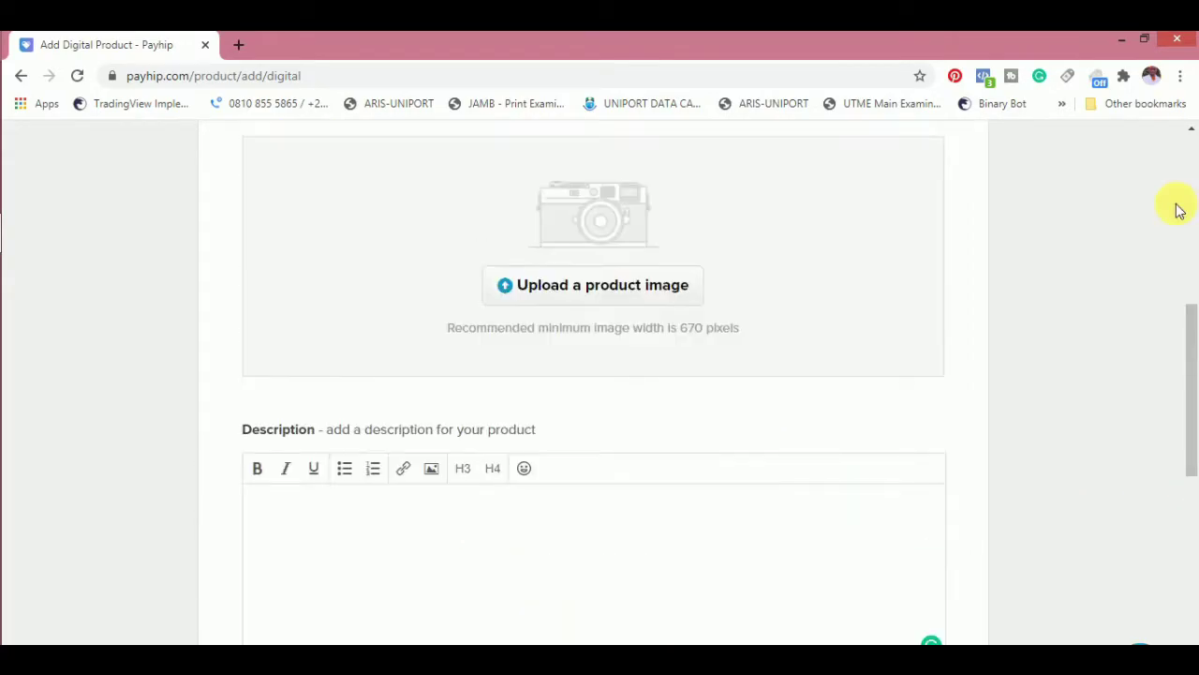
drag(1195, 295, 1183, 169)
click(979, 158)
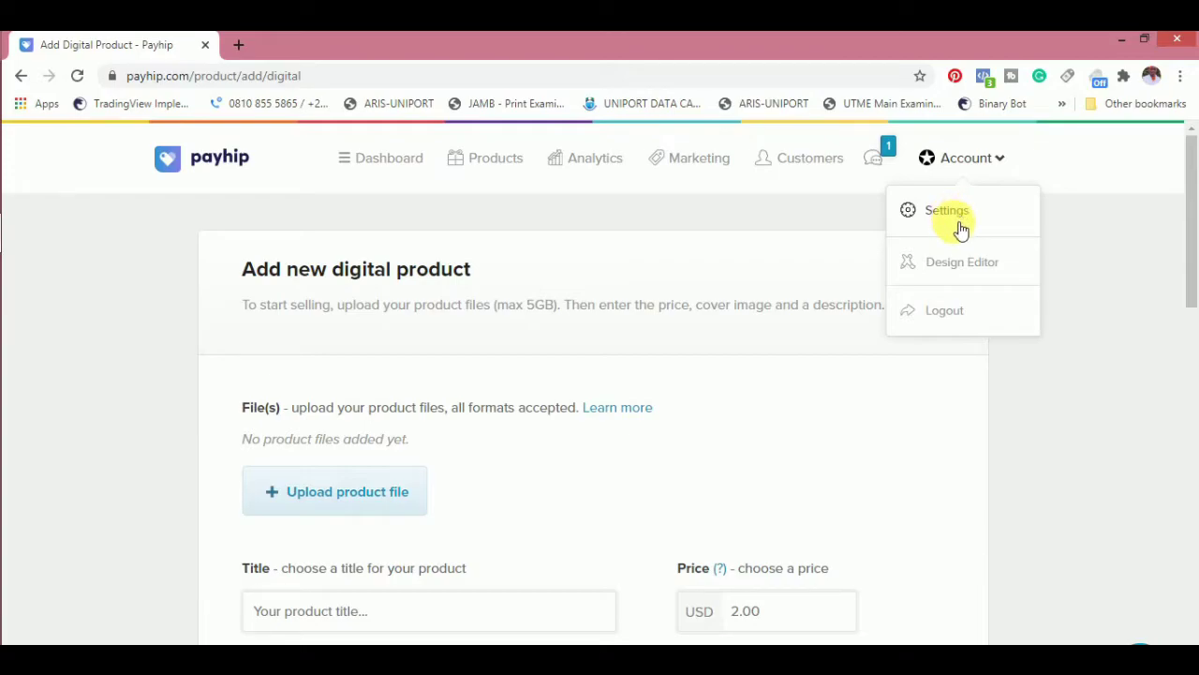
click(1106, 325)
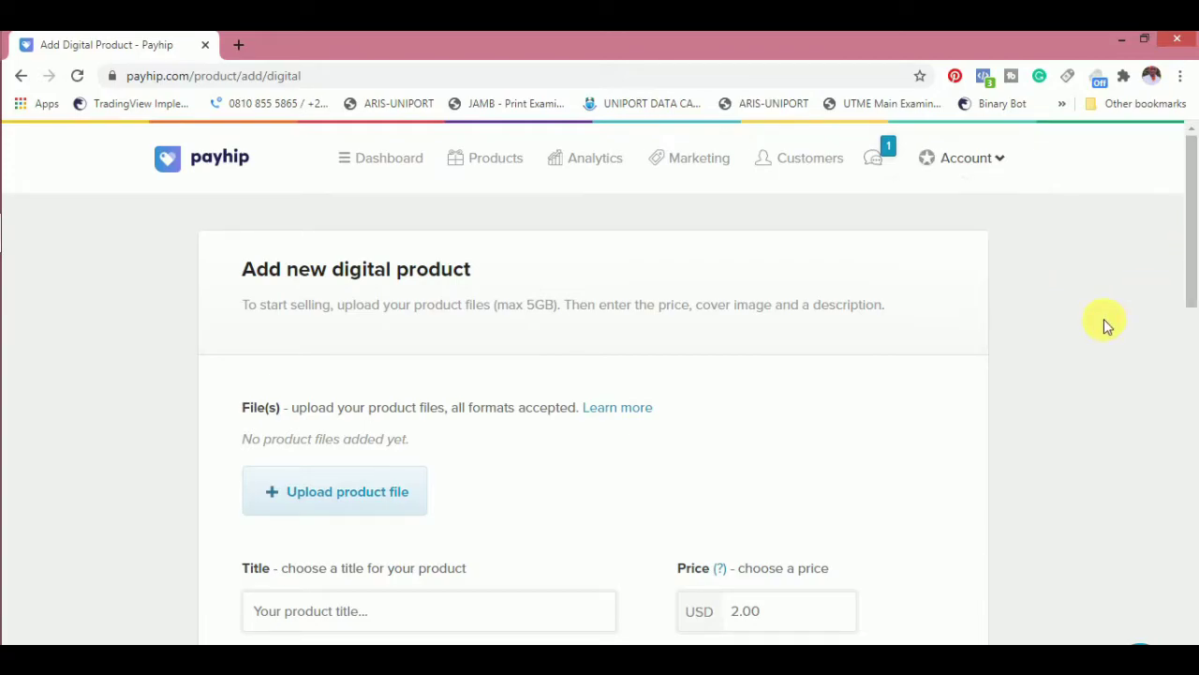
drag(1191, 249, 1194, 592)
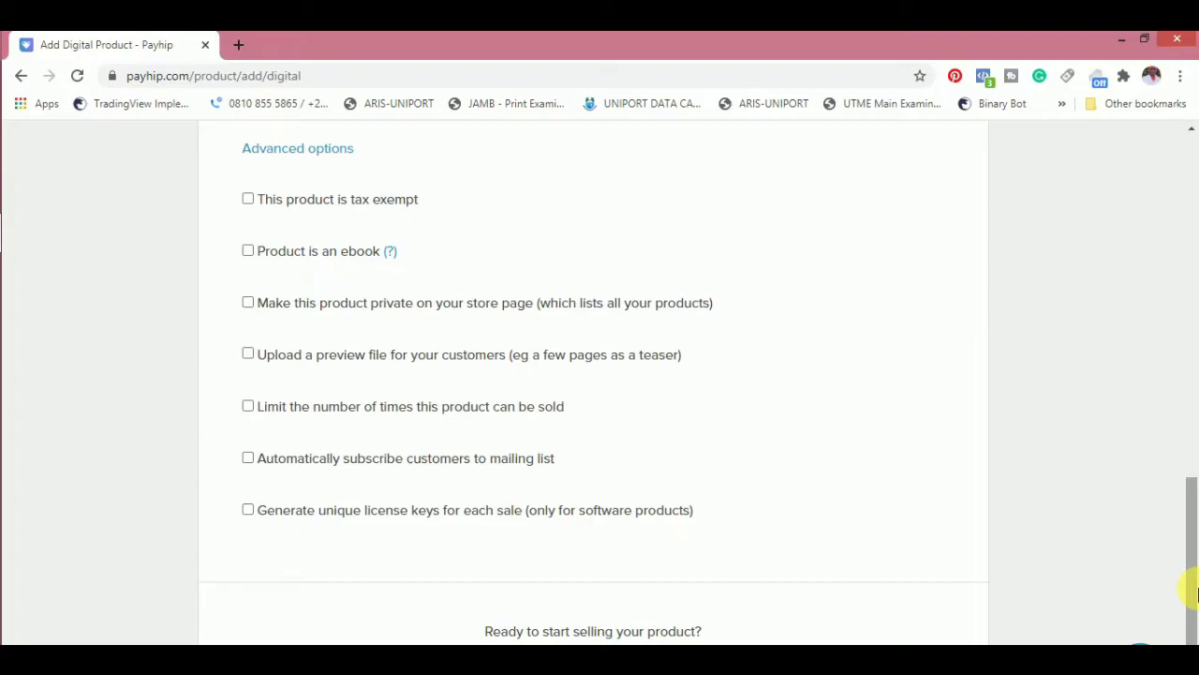
drag(1188, 567, 1178, 126)
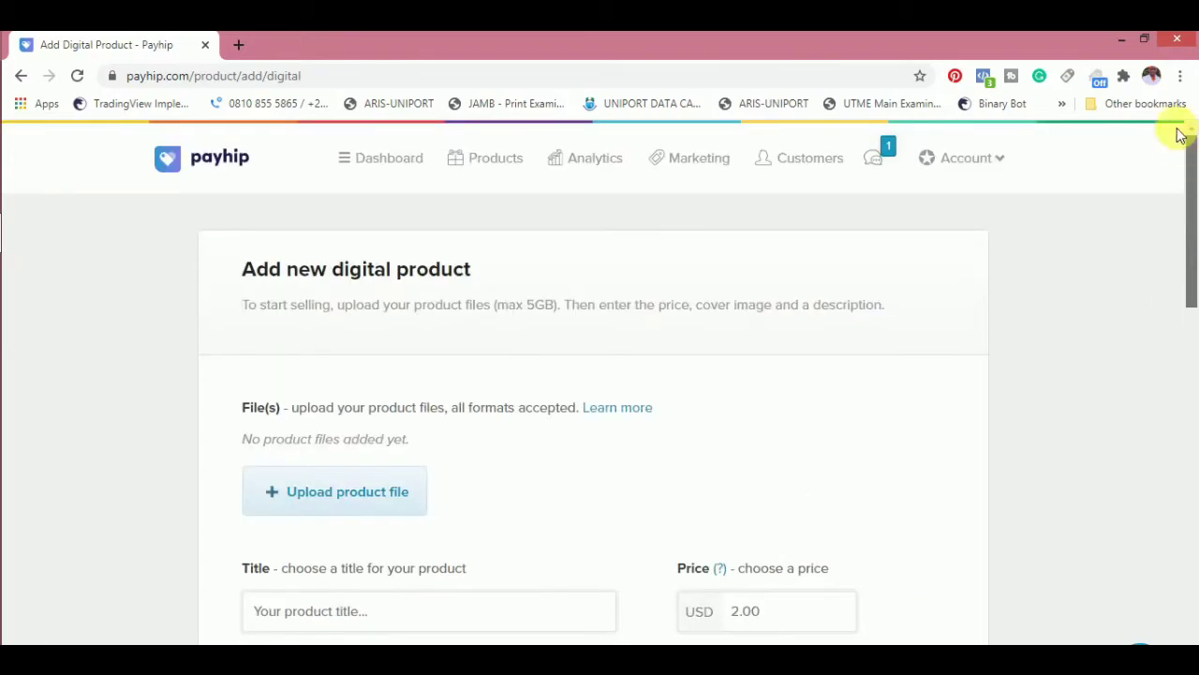
Bring up the Account options menu and scroll down the page.
click(994, 157)
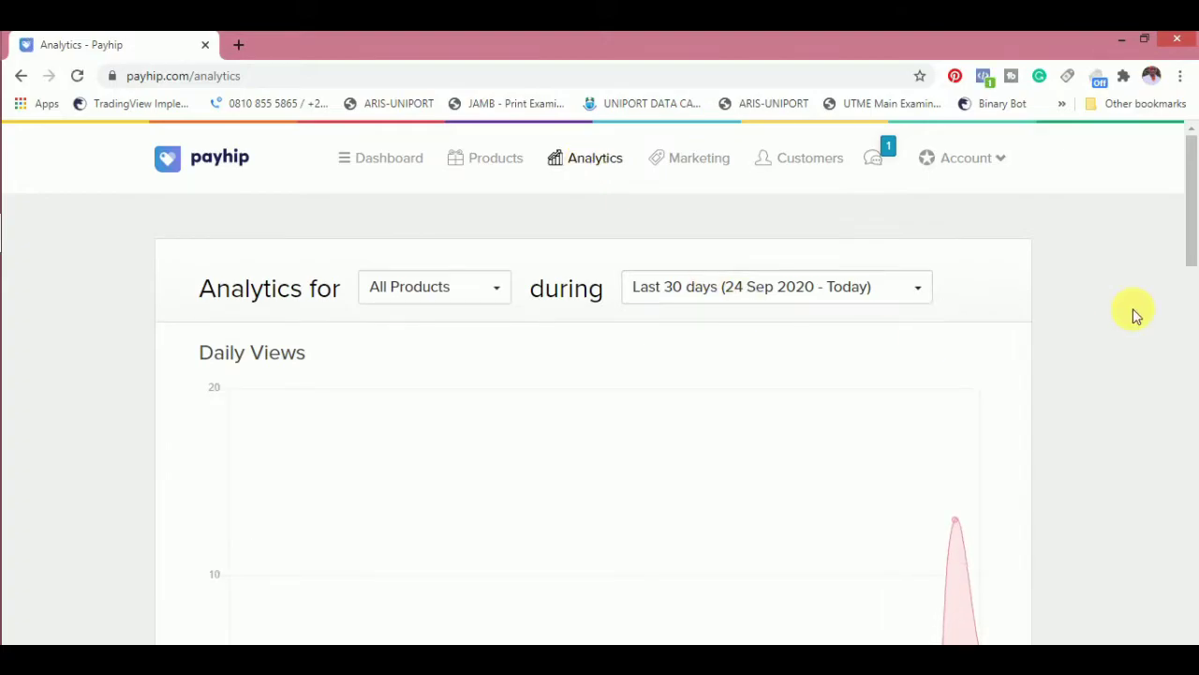
drag(1193, 259, 1182, 227)
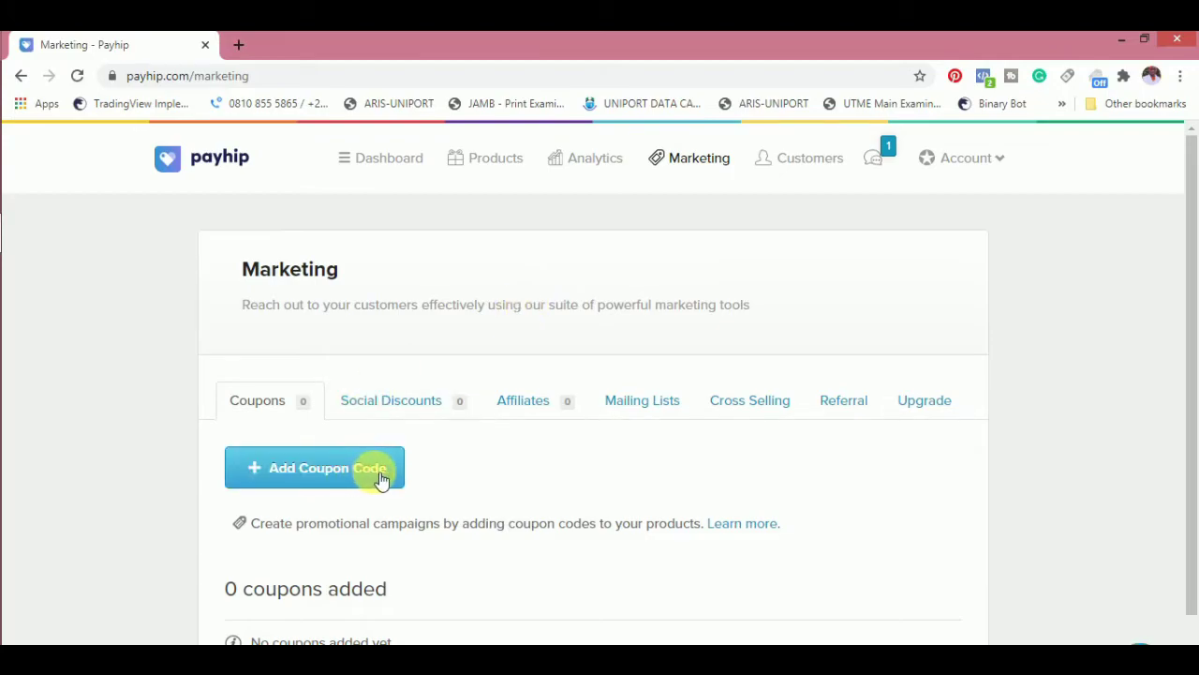
View the Social Discounts tab, then scroll the Affiliates tab's signup link and affiliates list.
click(424, 410)
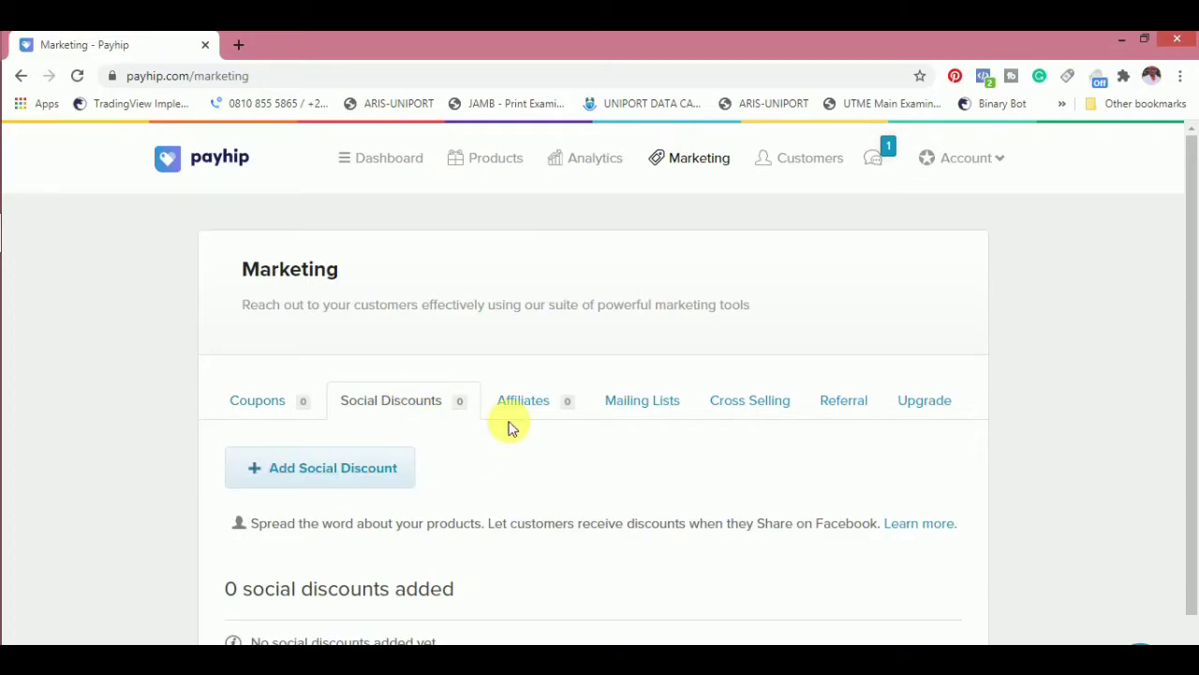
click(527, 401)
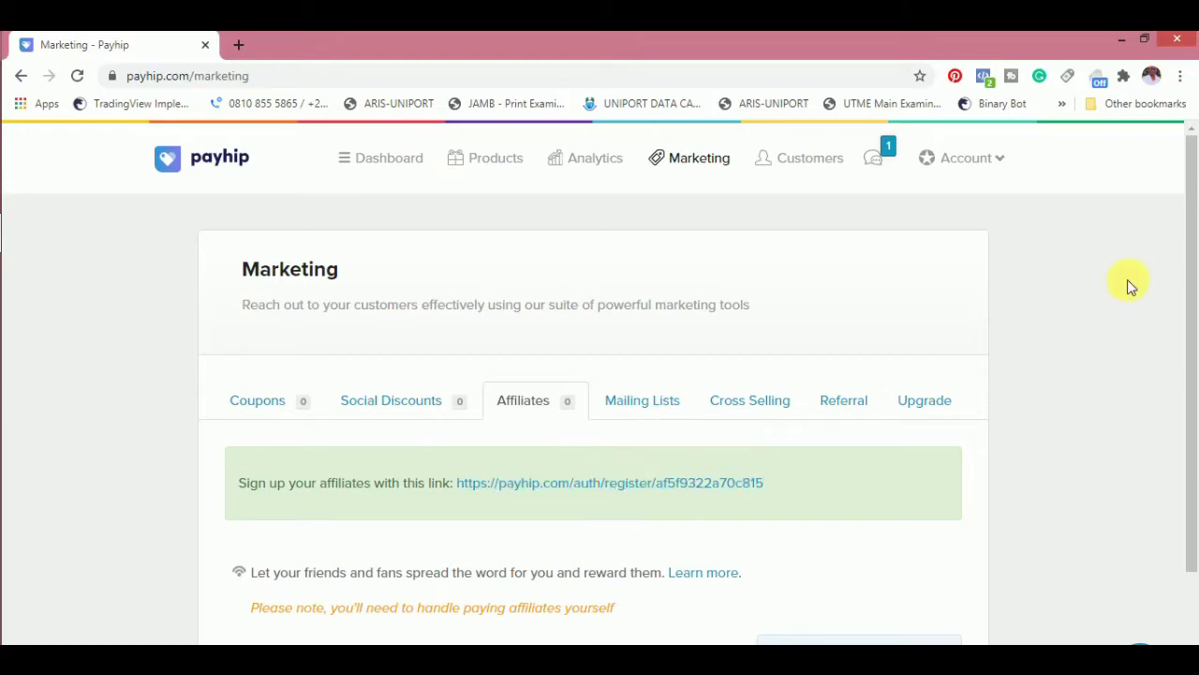
drag(1191, 268, 1195, 358)
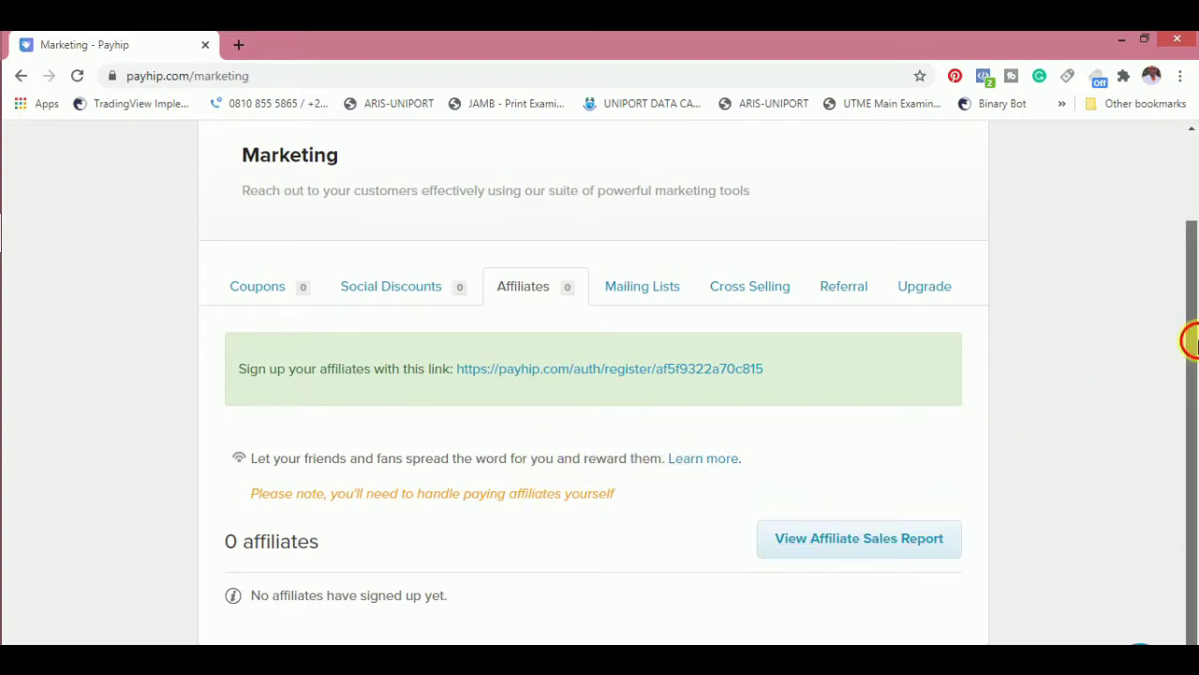
drag(1191, 347, 1192, 388)
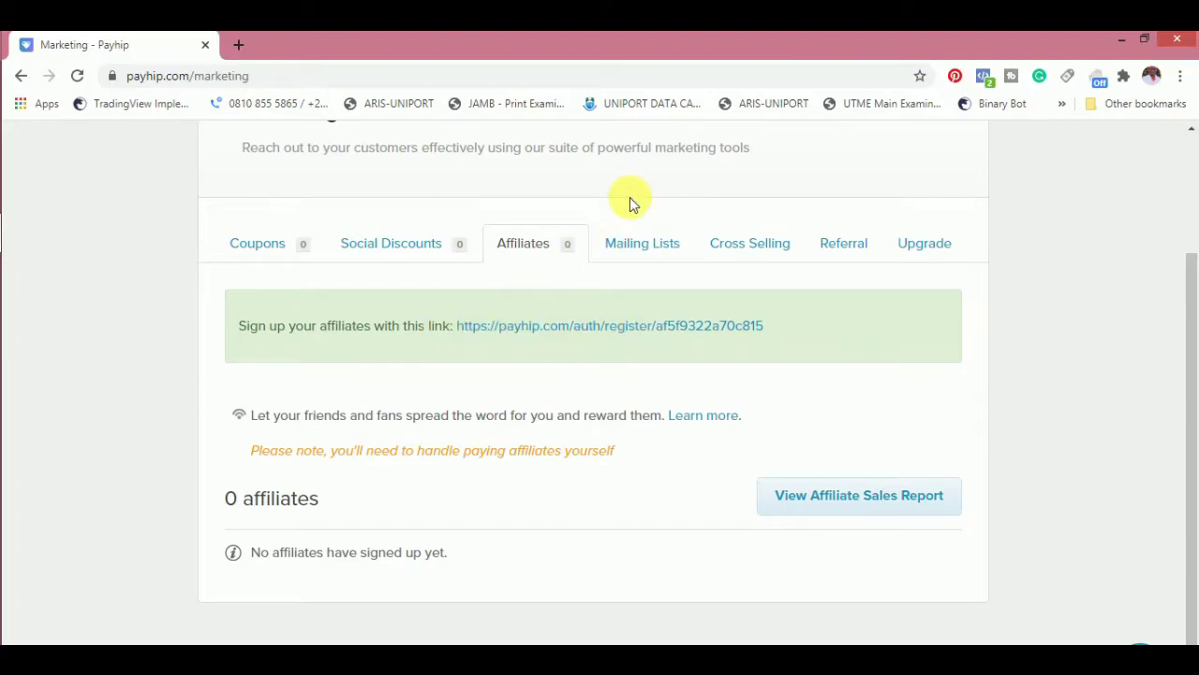
Look through the Mailing Lists, Cross-selling, Referral and Upgrade offer sections.
click(643, 247)
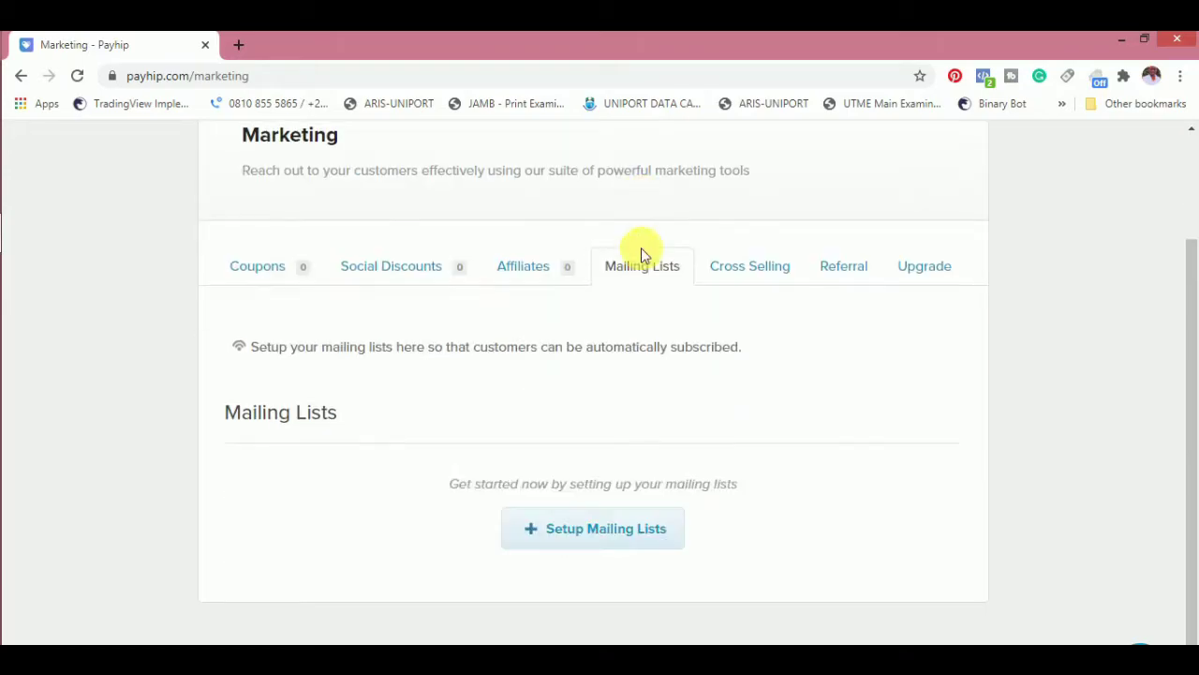
click(770, 269)
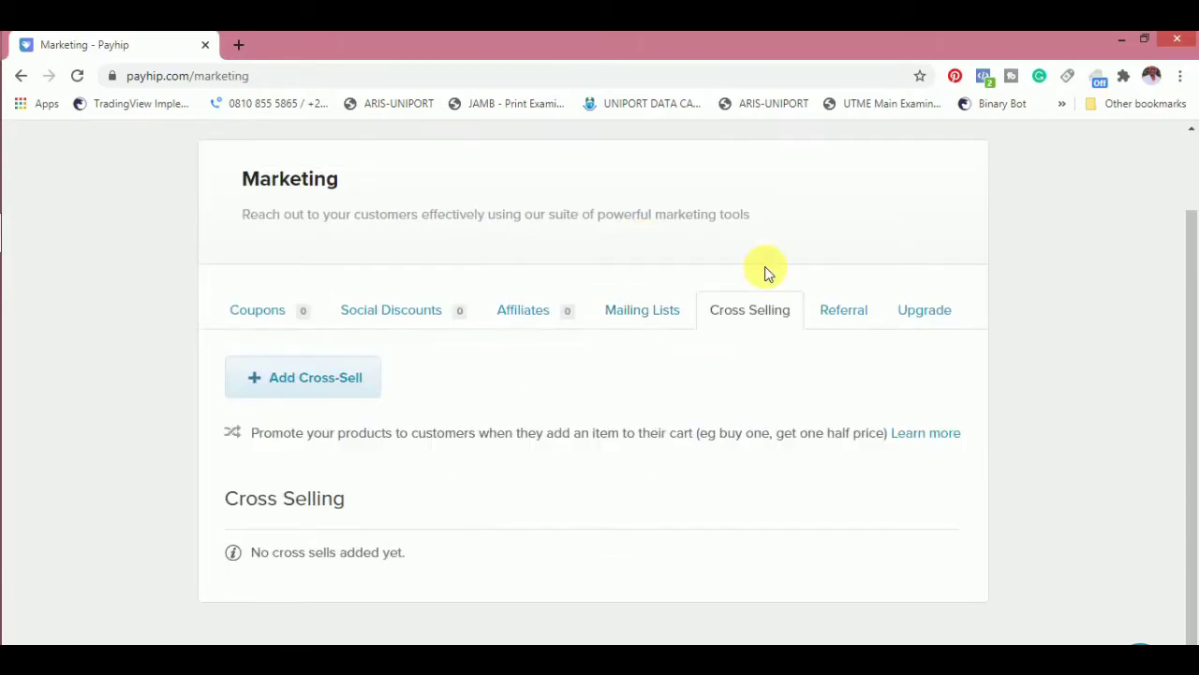
click(844, 319)
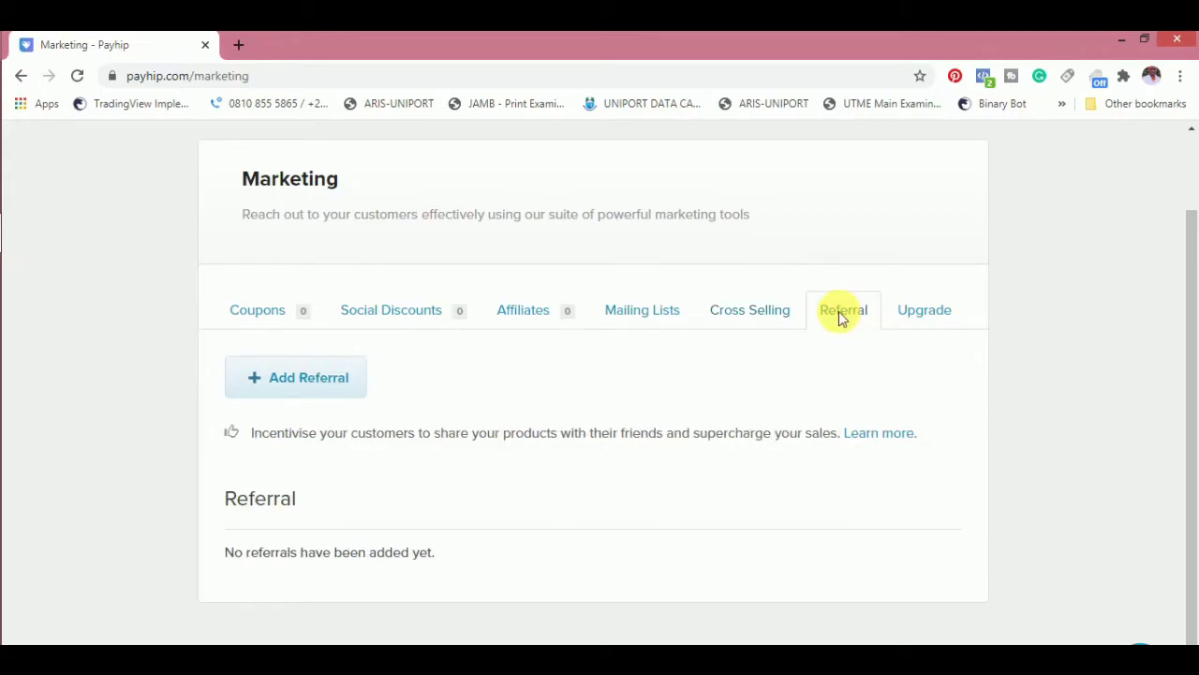
click(911, 319)
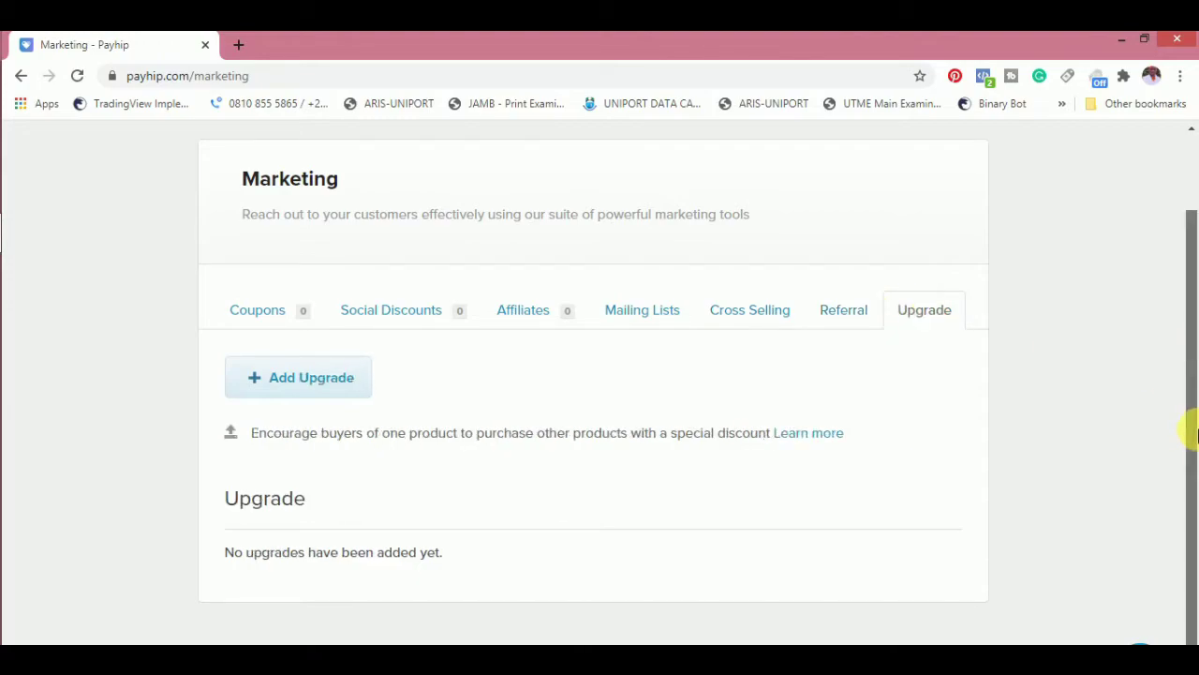
Return to the Coupons list showing 0 coupons and begin adding a new coupon code.
click(266, 312)
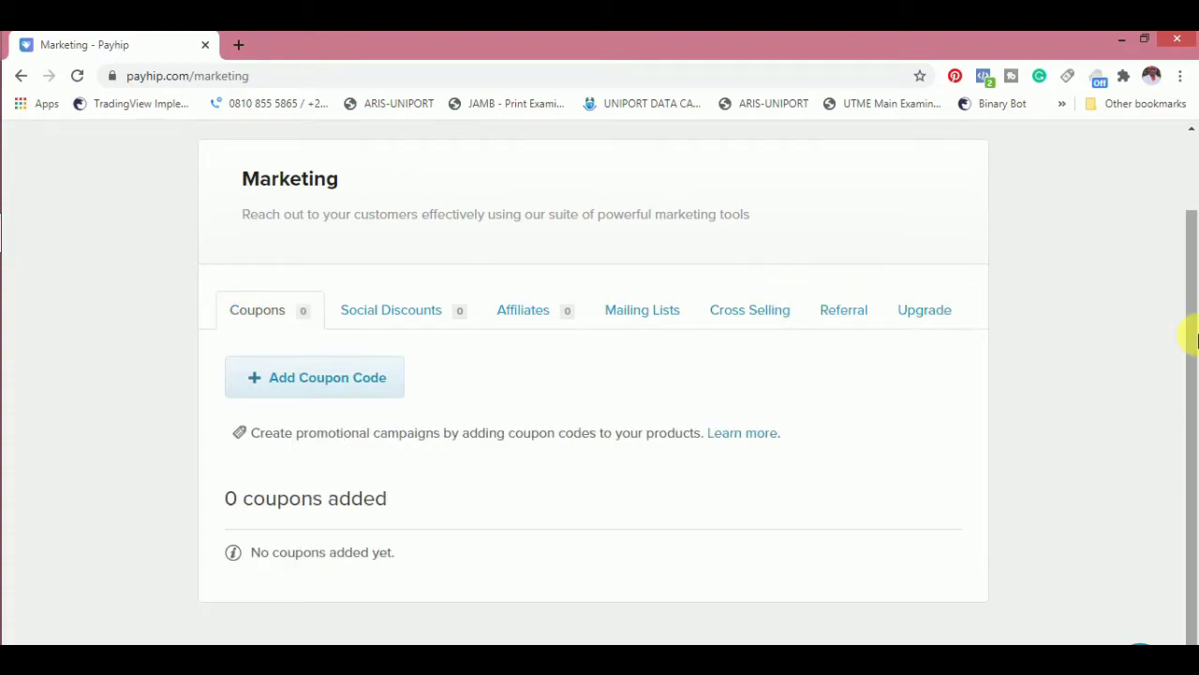
scroll(1164, 209, up, 2)
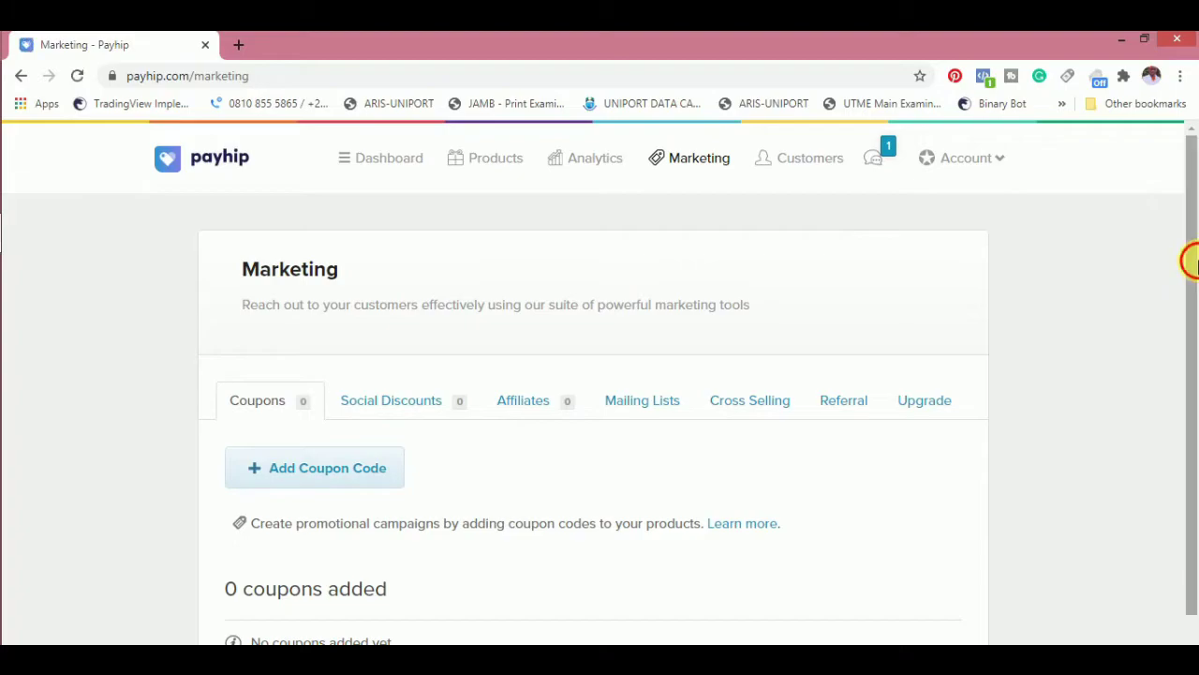
drag(1190, 259, 1152, 107)
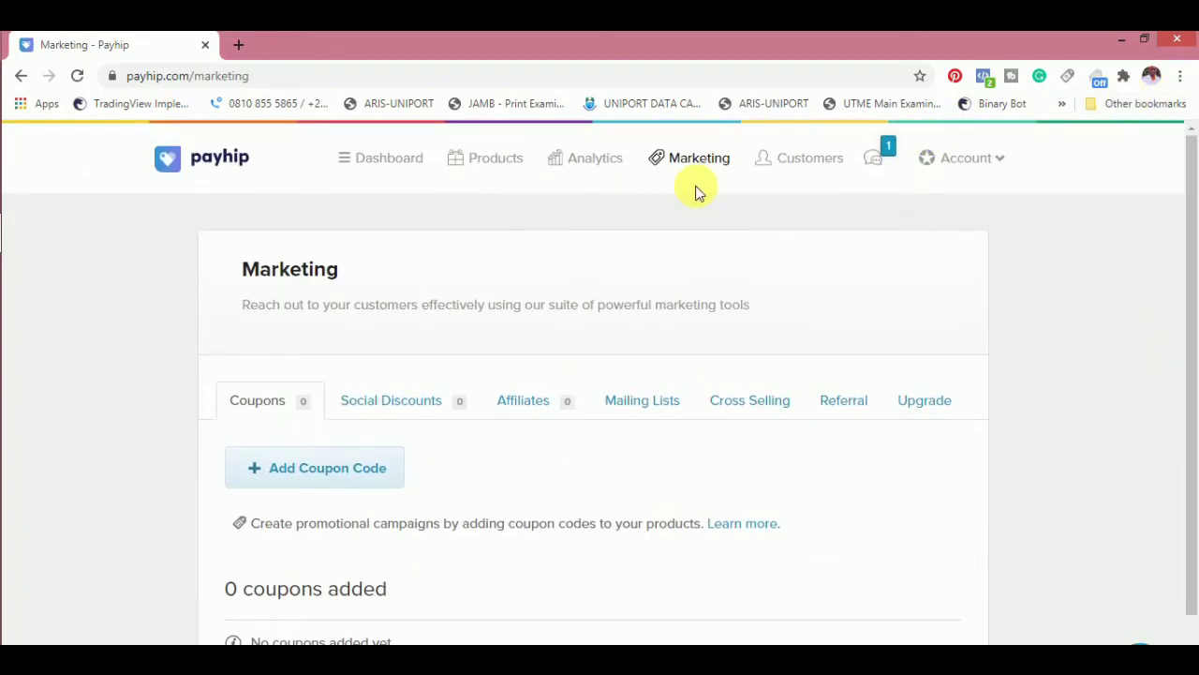
click(401, 466)
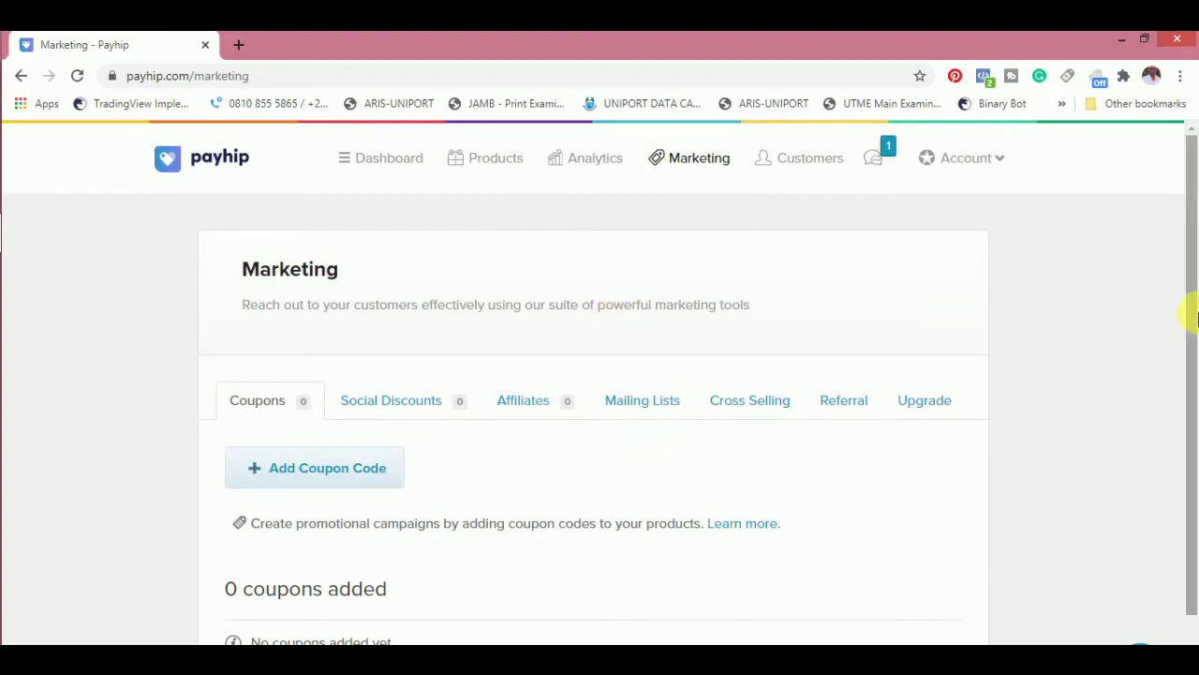
drag(1190, 313, 1192, 431)
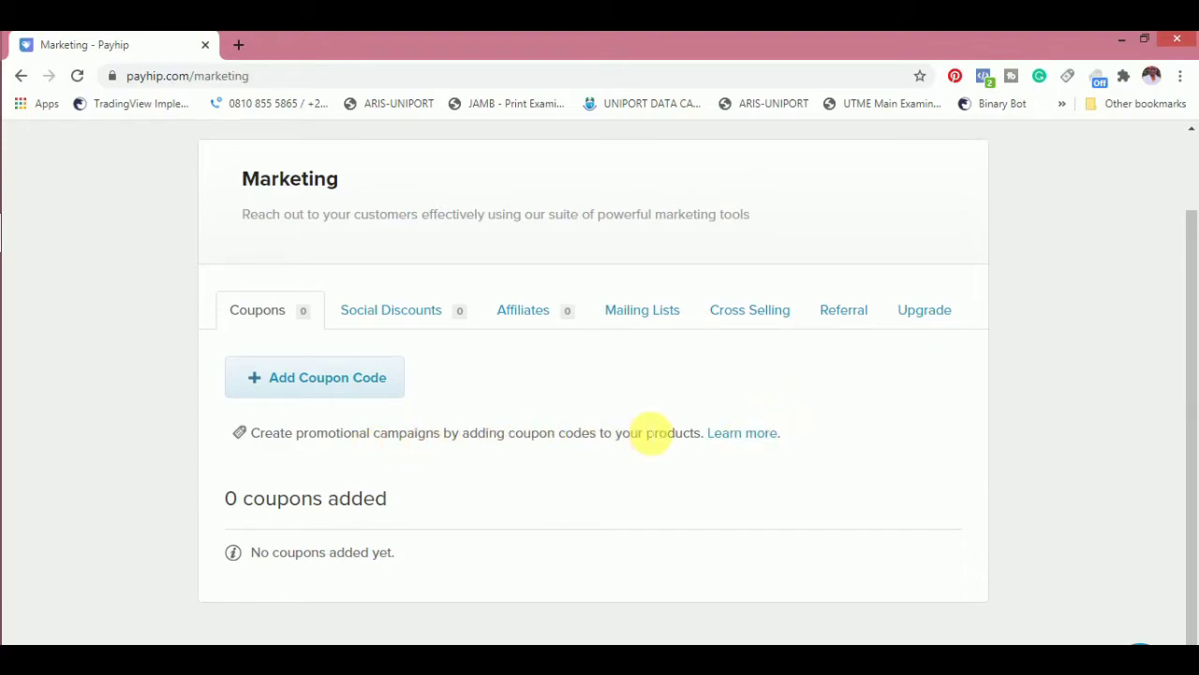
Open the coupon codes help article in a new tab, then show Marketing's Social Discounts section.
click(741, 440)
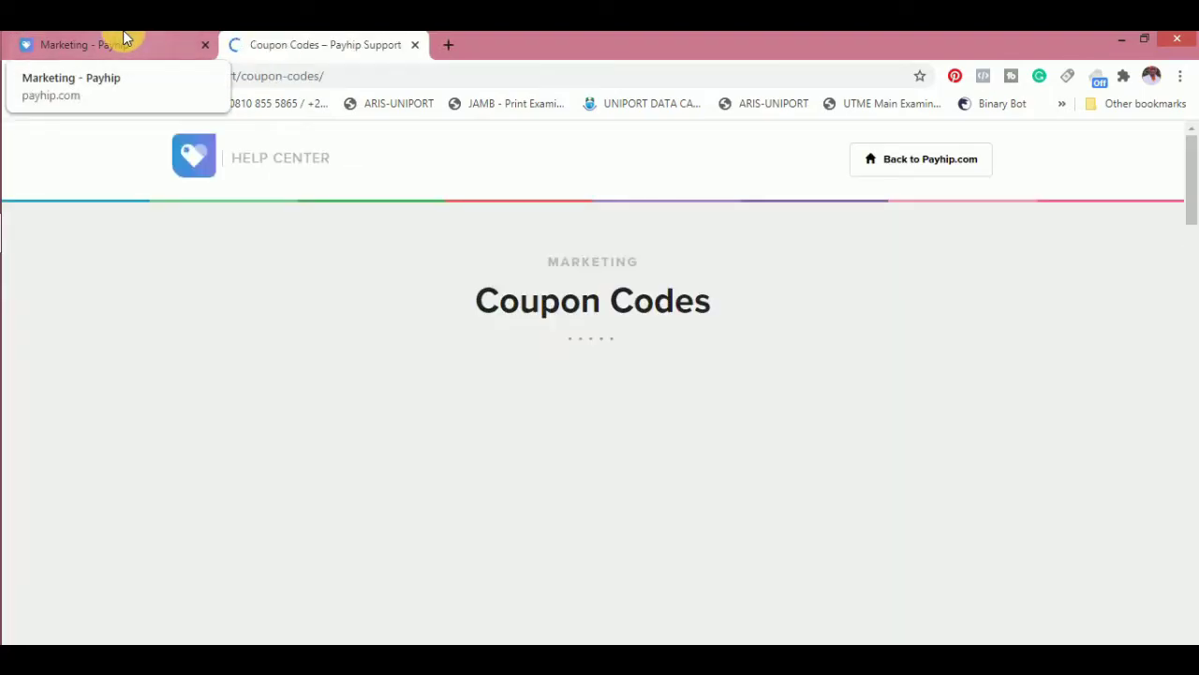
click(127, 39)
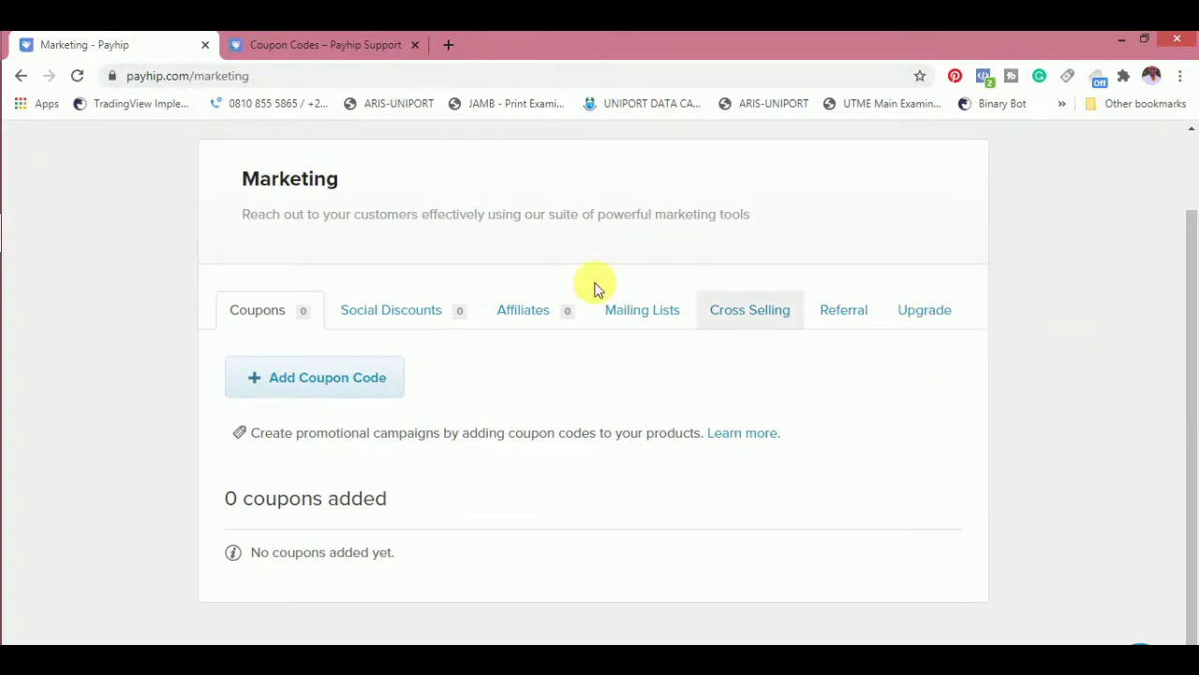
click(355, 317)
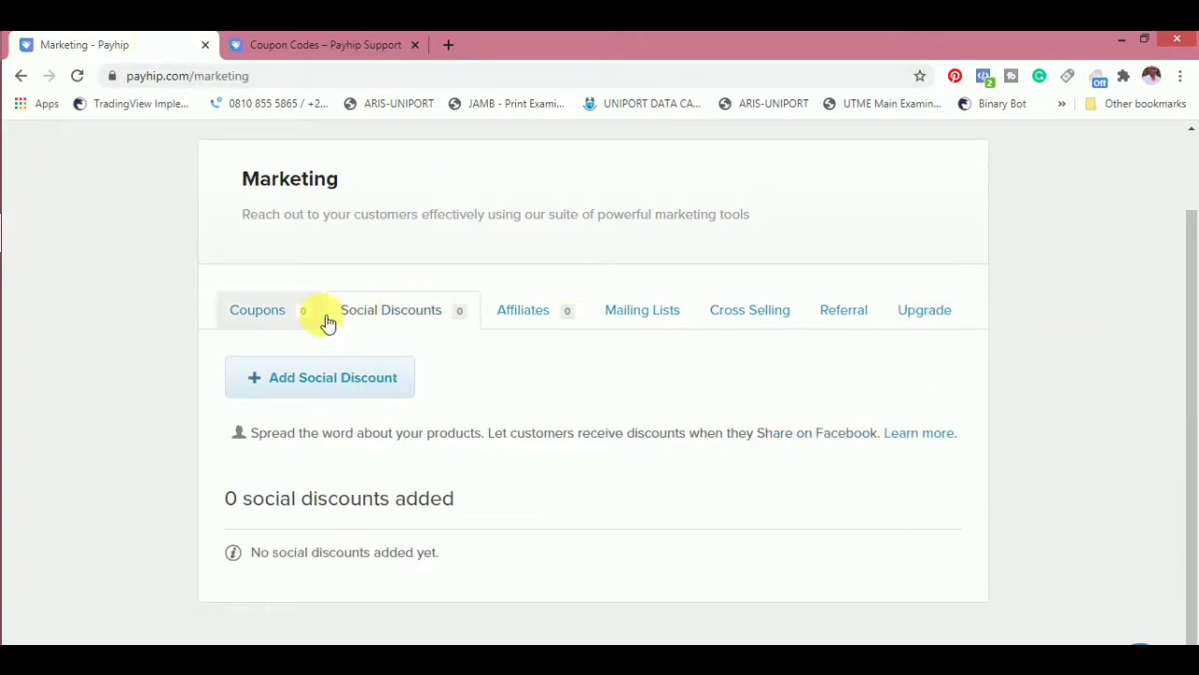
drag(1192, 346, 1159, 125)
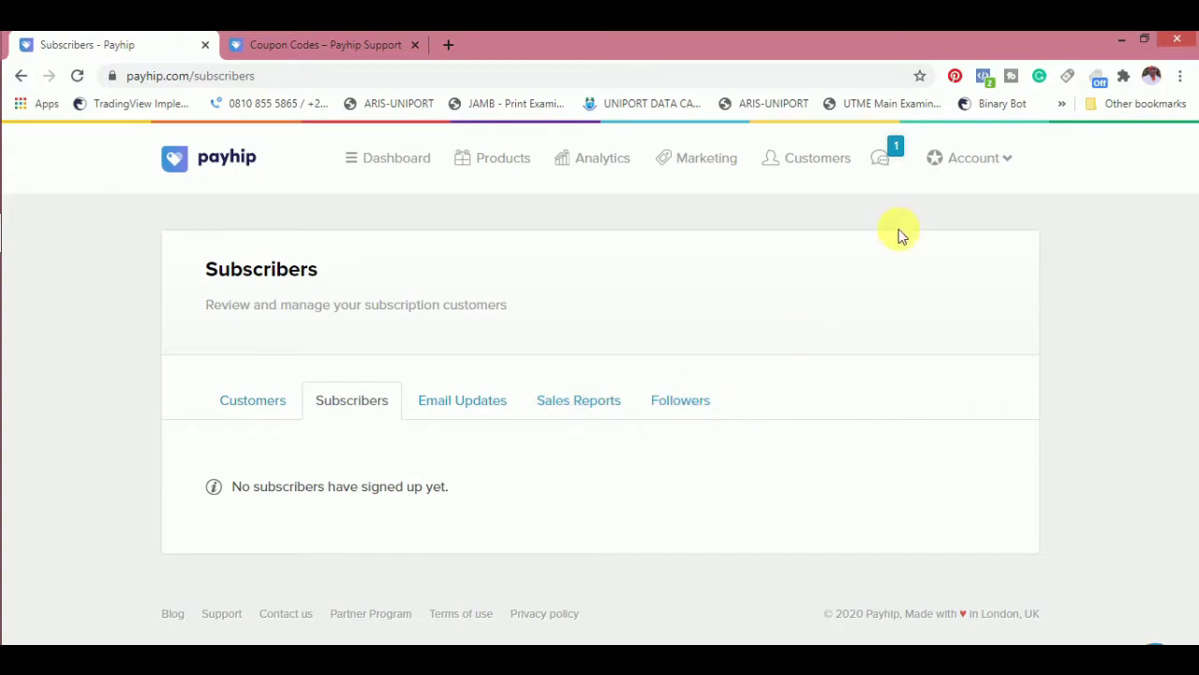
Choose Settings from the Account dropdown to reach the Your Store profile tab.
click(974, 161)
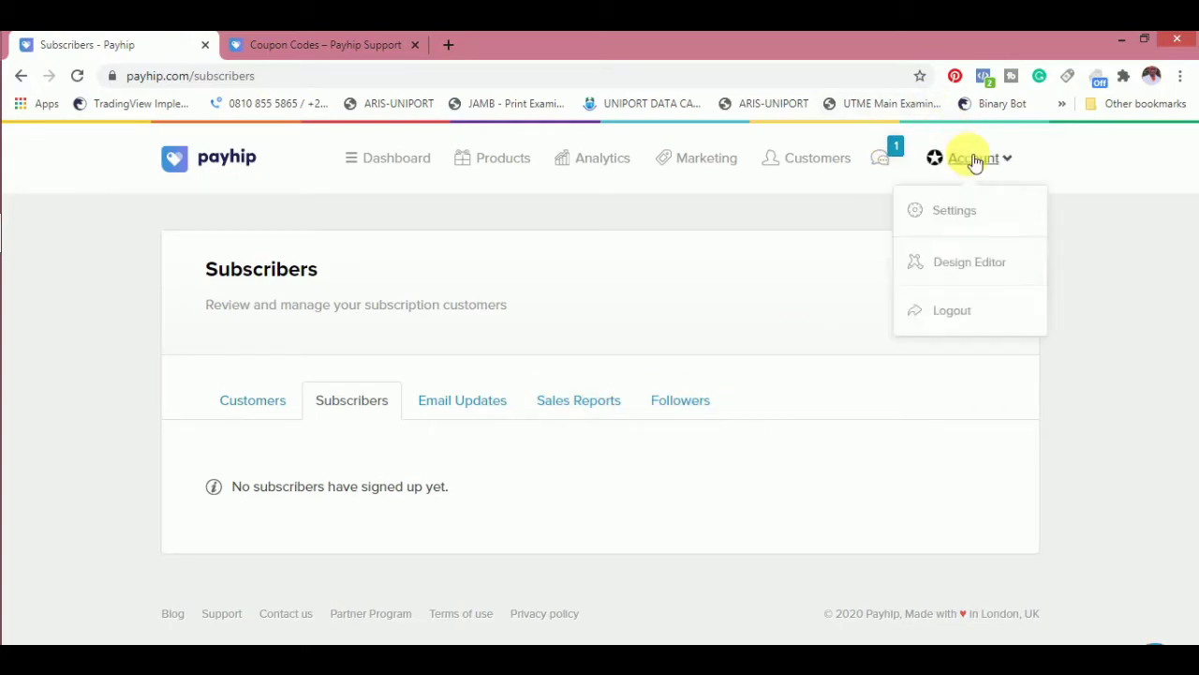
click(964, 231)
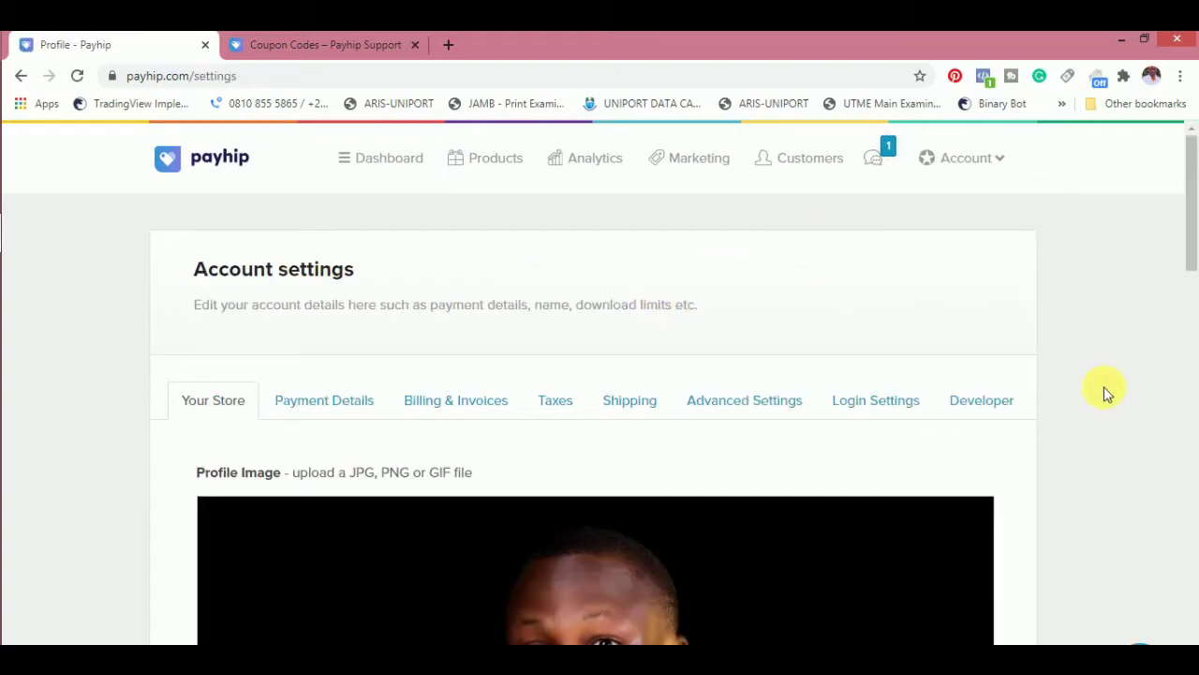
Scroll through Advanced Settings: PDF protection, notifications, download limit and checkout options.
click(787, 421)
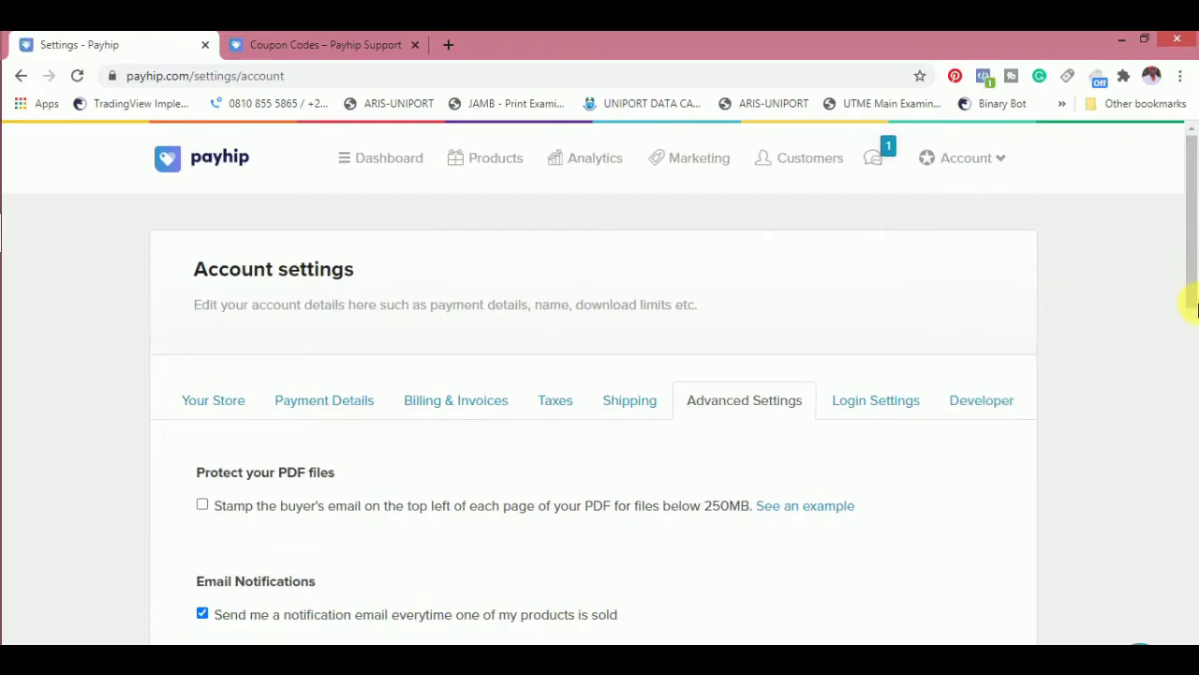
drag(1194, 294, 1194, 334)
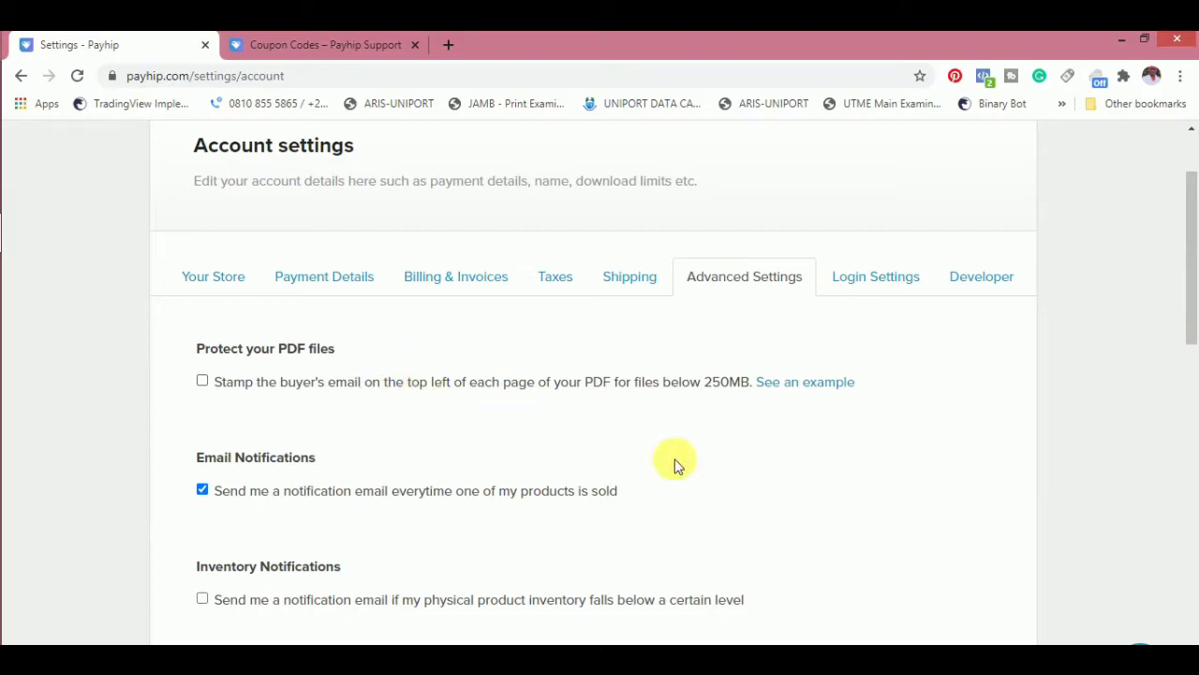
drag(1190, 290, 1180, 382)
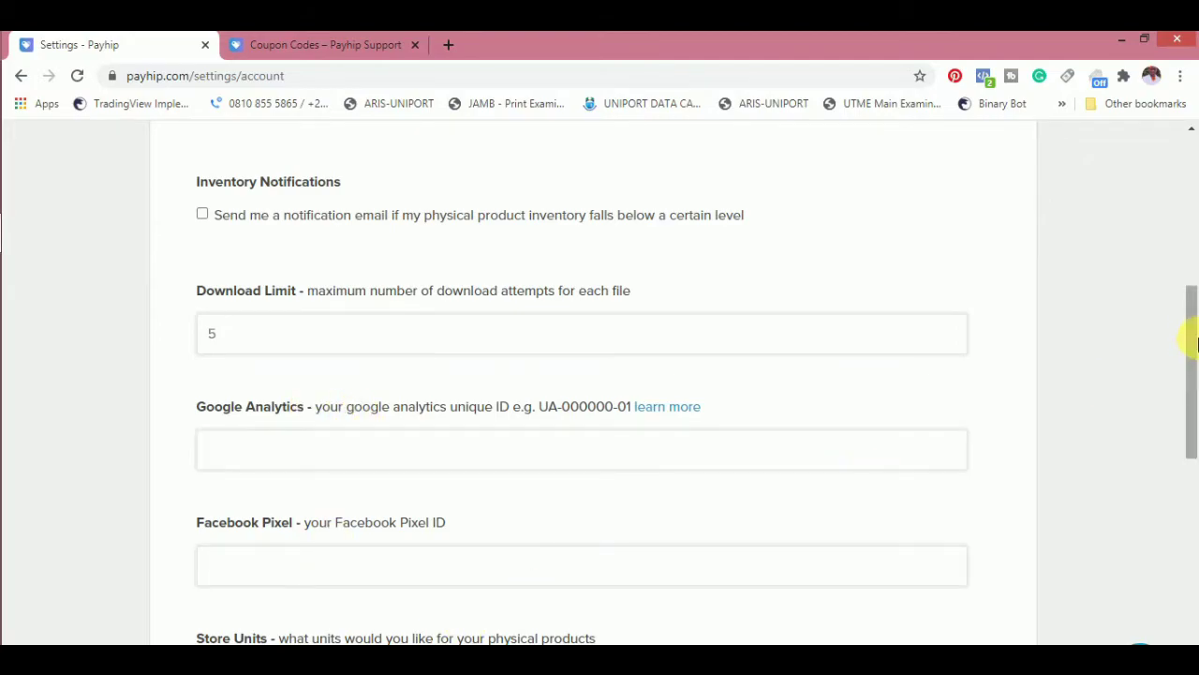
drag(1191, 335, 1192, 589)
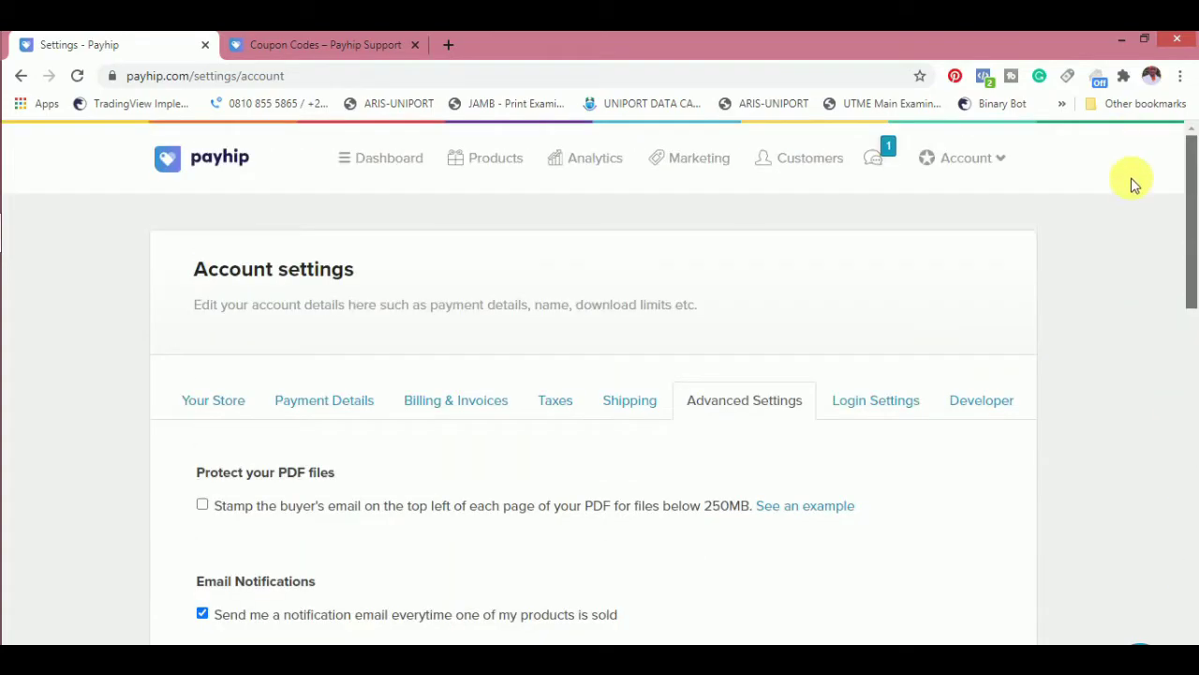
drag(1191, 187, 1190, 433)
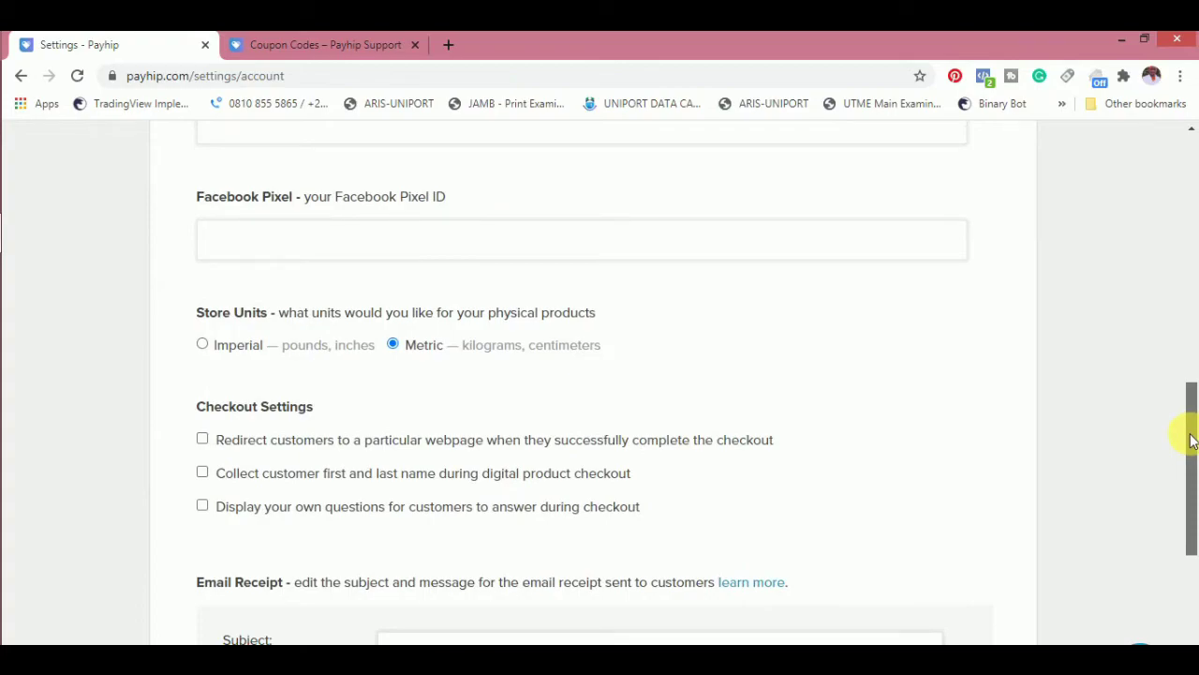
drag(1192, 440, 1166, 120)
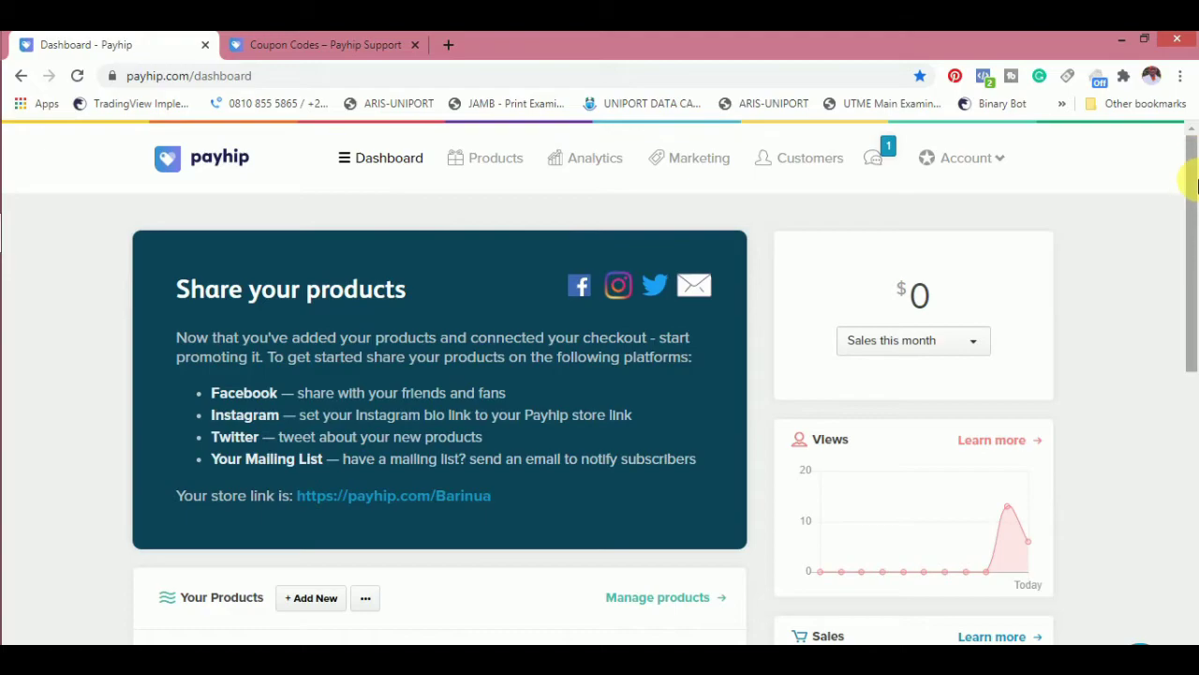
Open the Binary Bambi Digit Over bot product page in a new tab and scroll through it.
drag(1194, 185, 1191, 343)
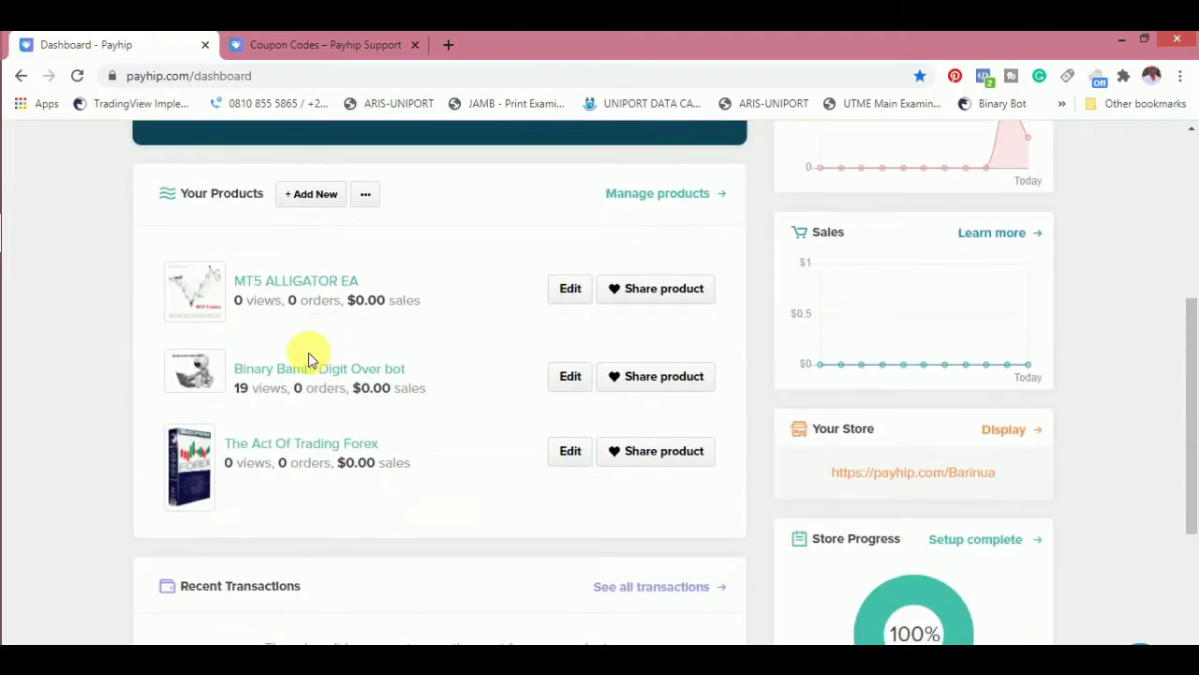
right_click(265, 375)
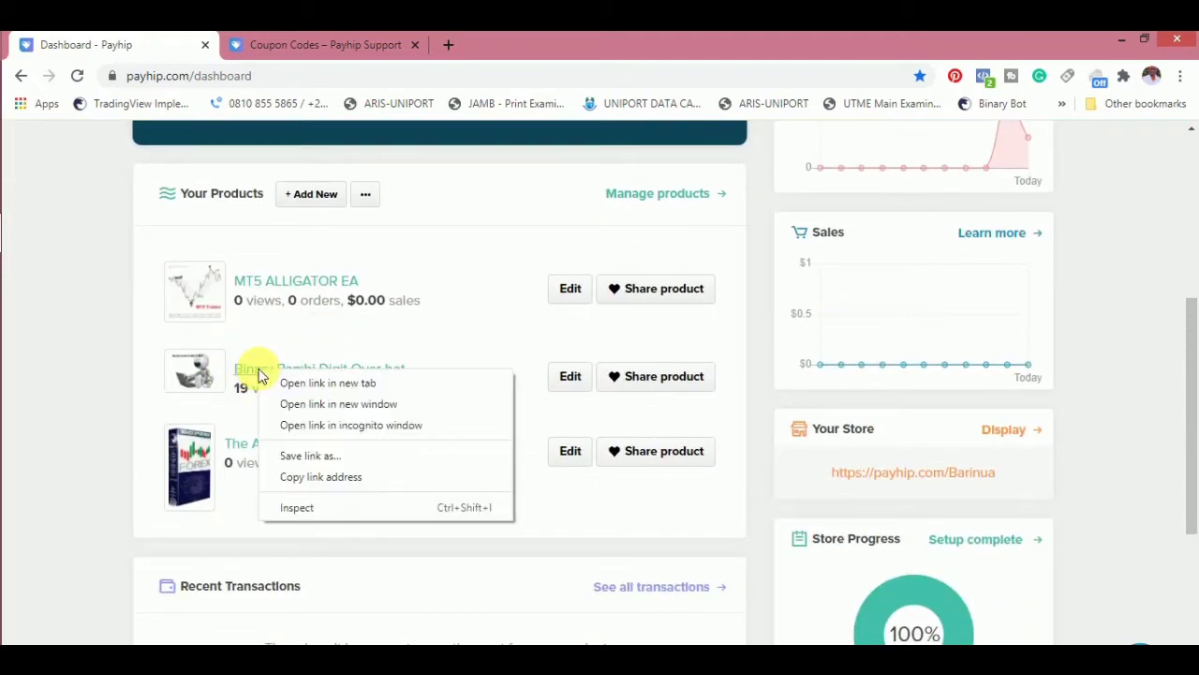
click(271, 380)
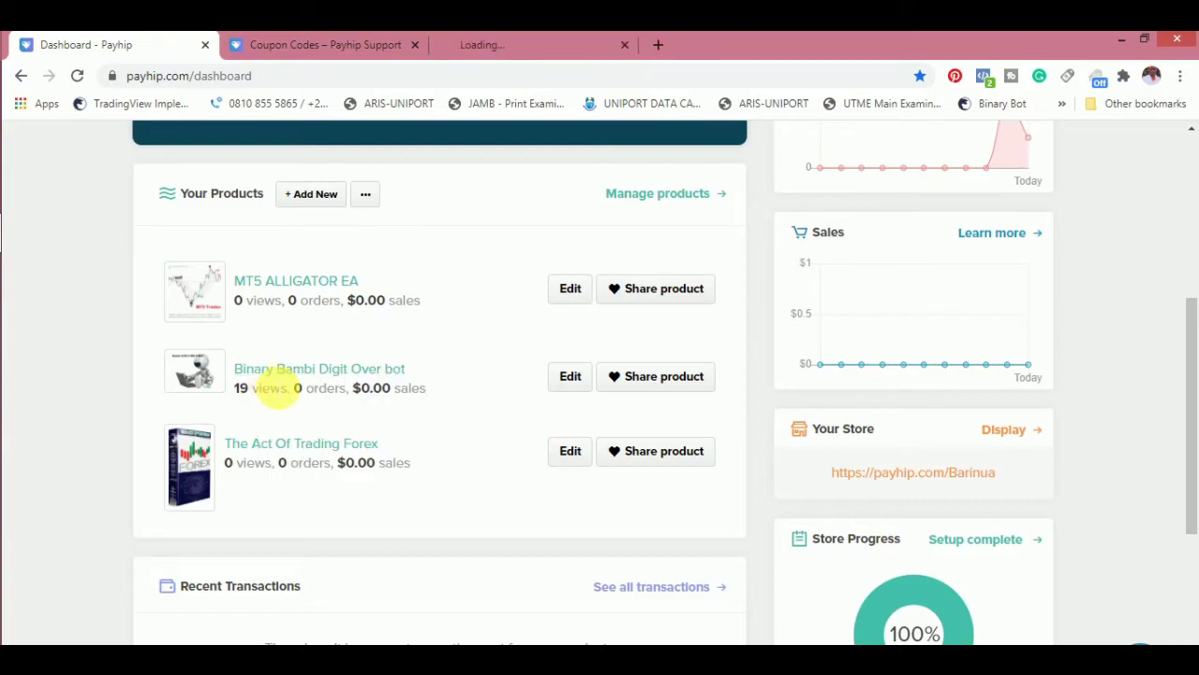
click(530, 42)
click(328, 42)
click(527, 42)
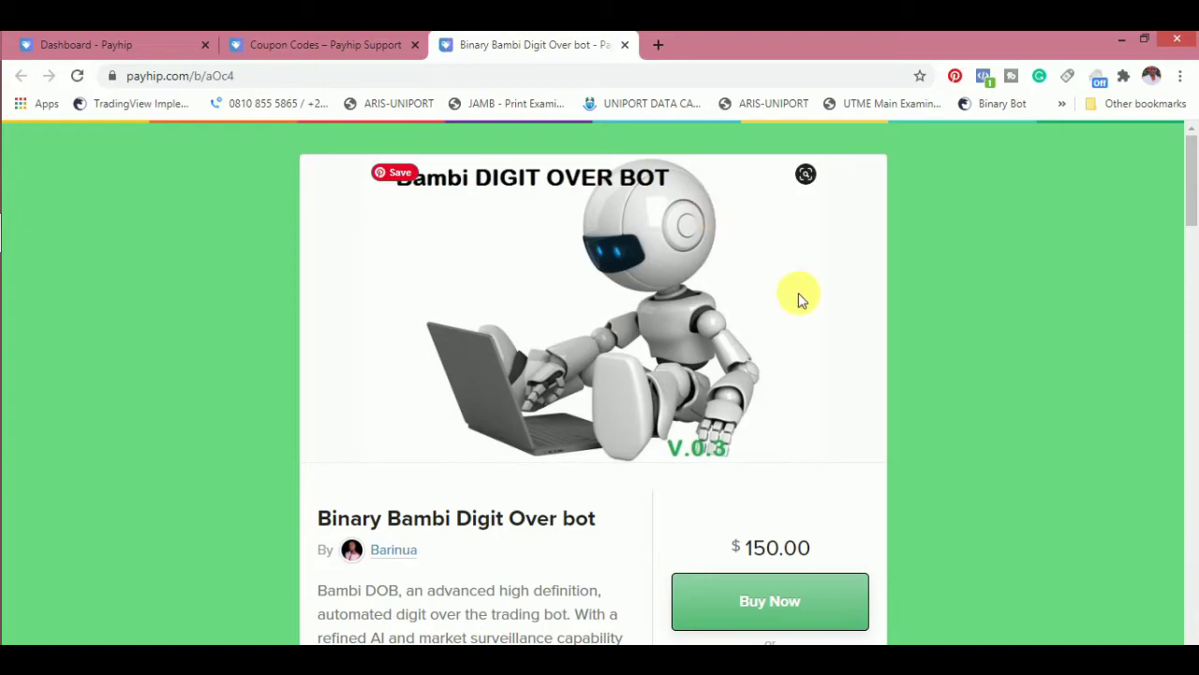
scroll(798, 298, down, 1)
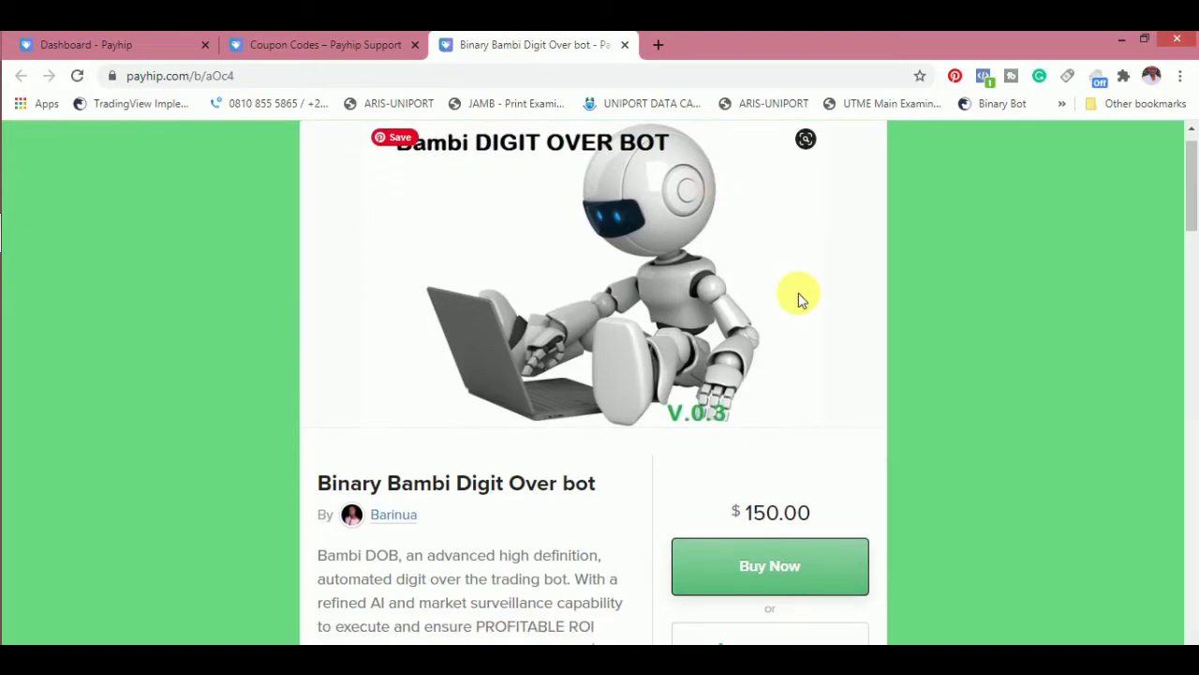
scroll(798, 298, up, 1)
scroll(798, 298, down, 2)
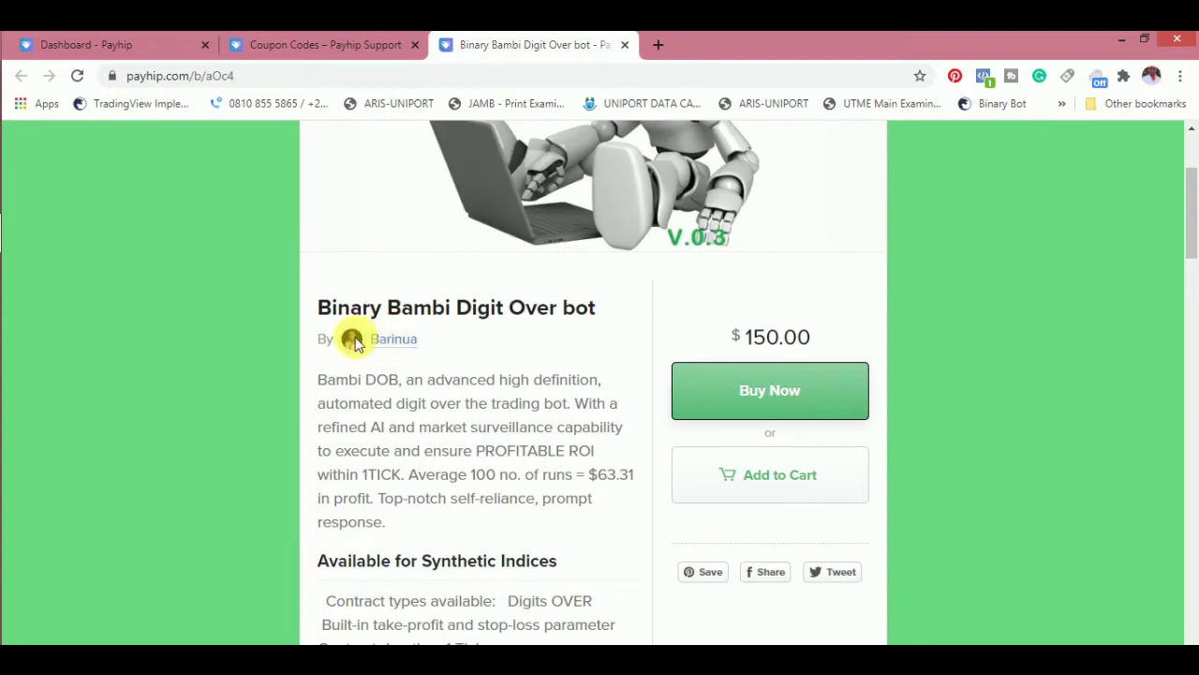
Open the seller's storefront in a new tab via Visit Store and scroll its products.
mouse_move(398, 354)
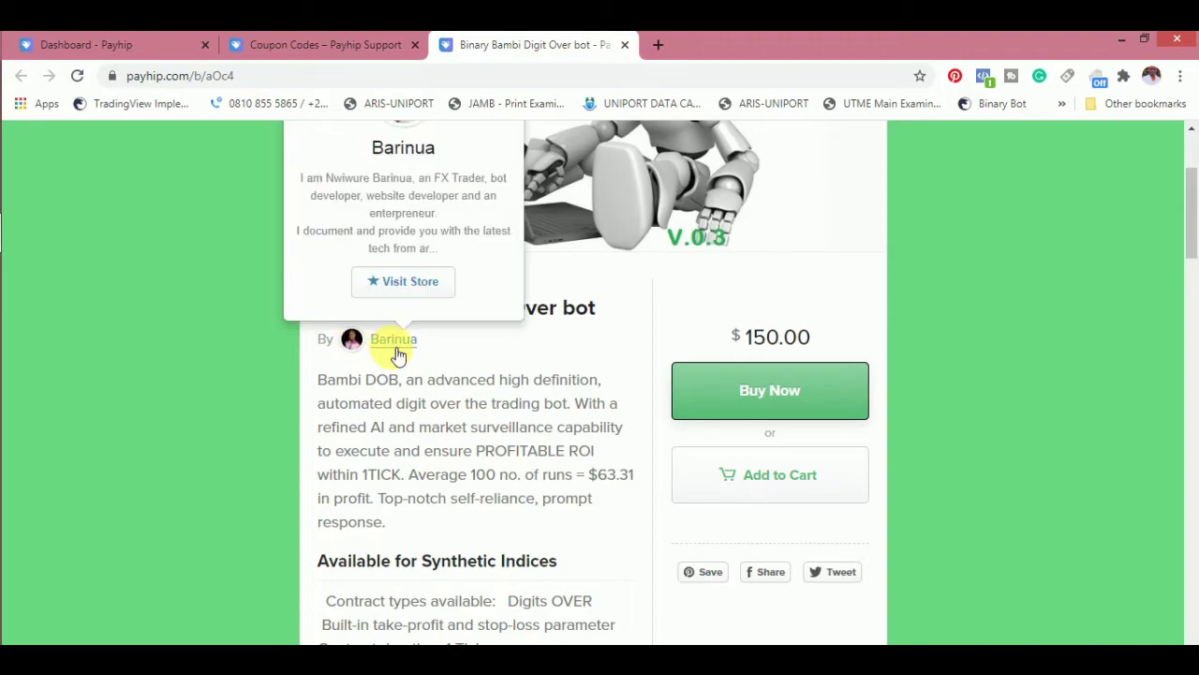
right_click(399, 289)
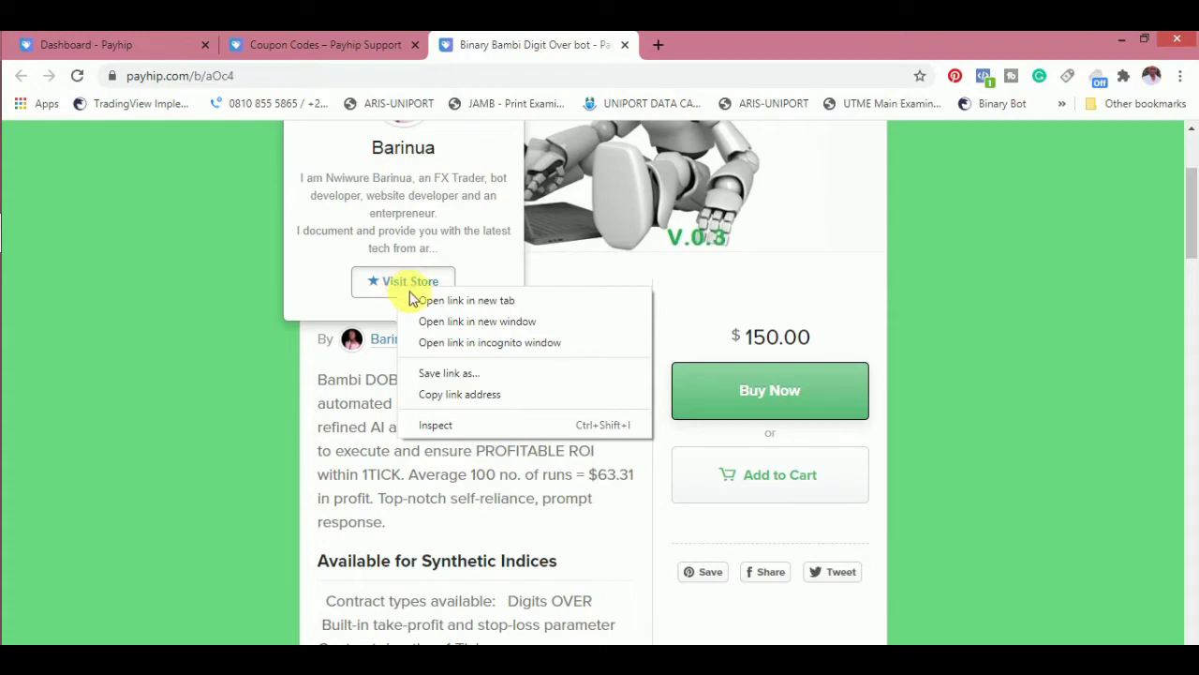
click(466, 299)
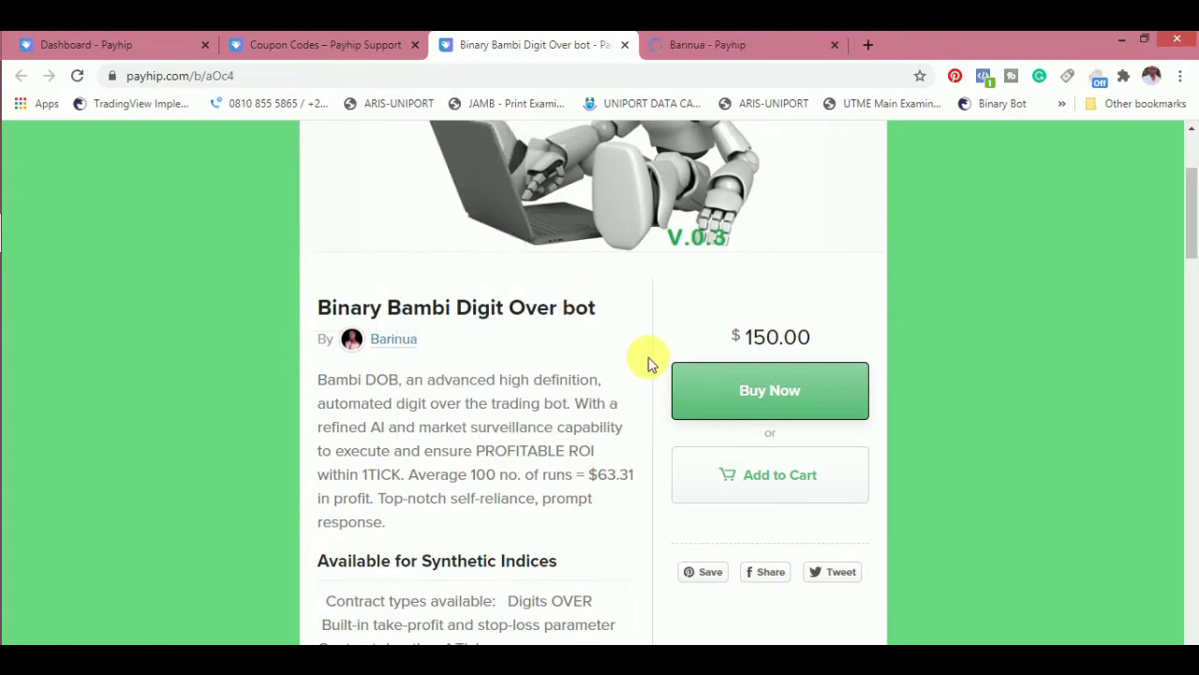
scroll(647, 362, down, 1)
scroll(648, 357, down, 5)
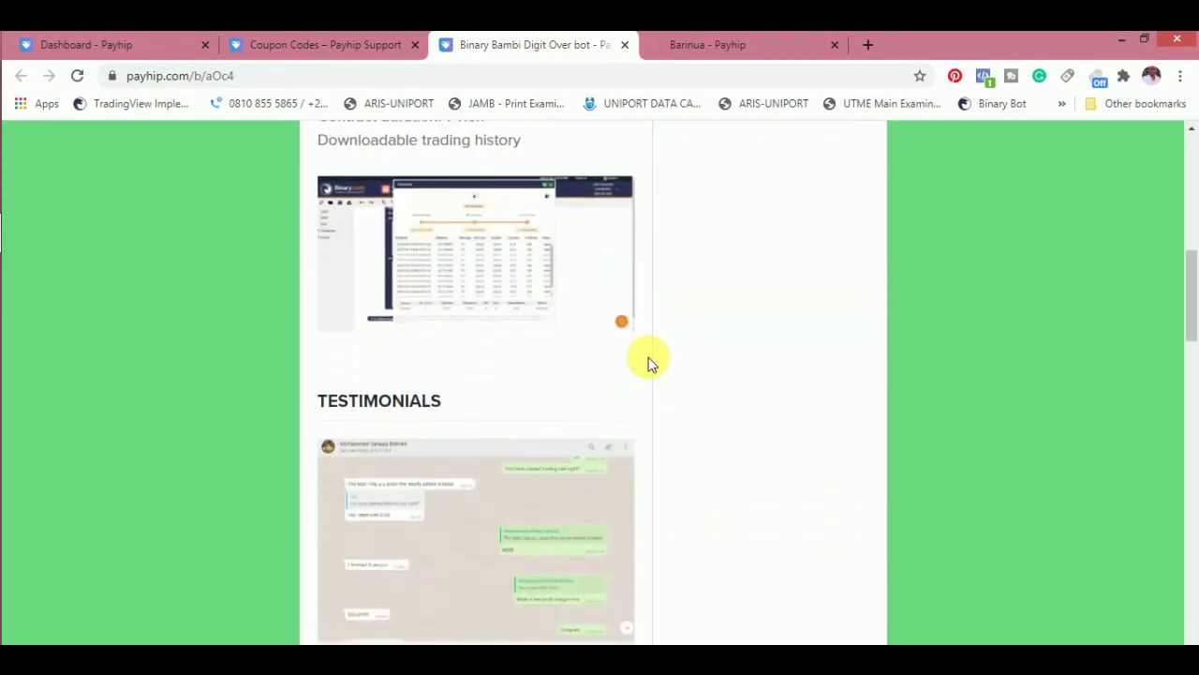
scroll(648, 357, down, 20)
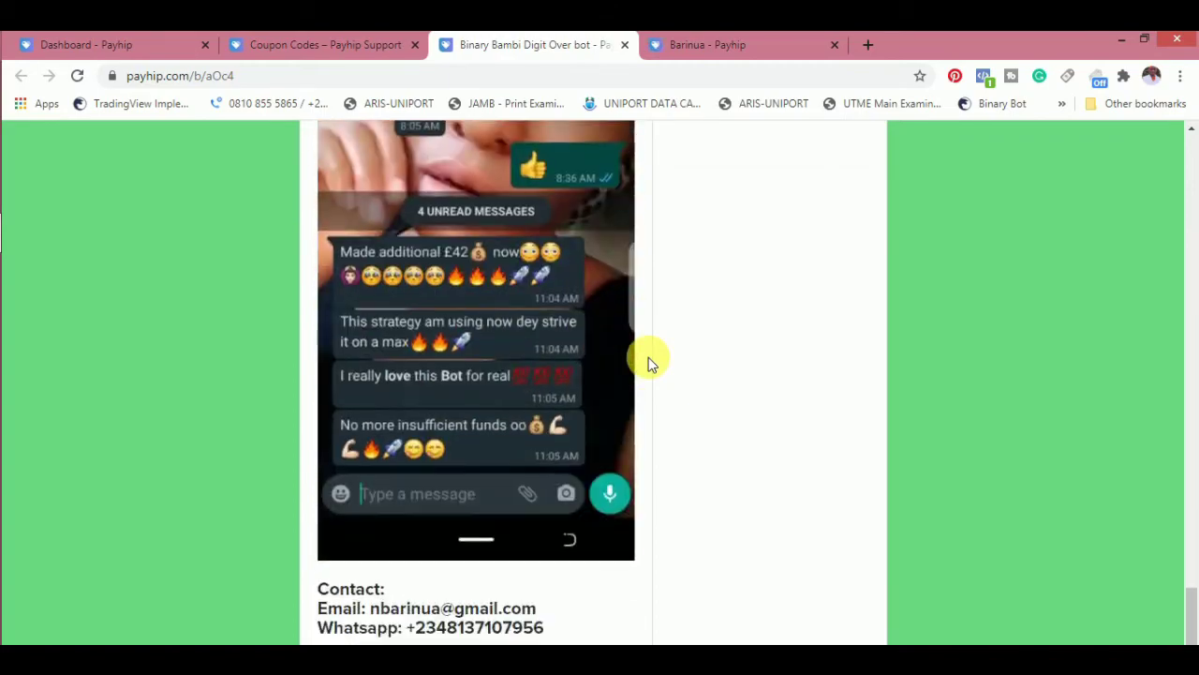
scroll(648, 357, up, 3)
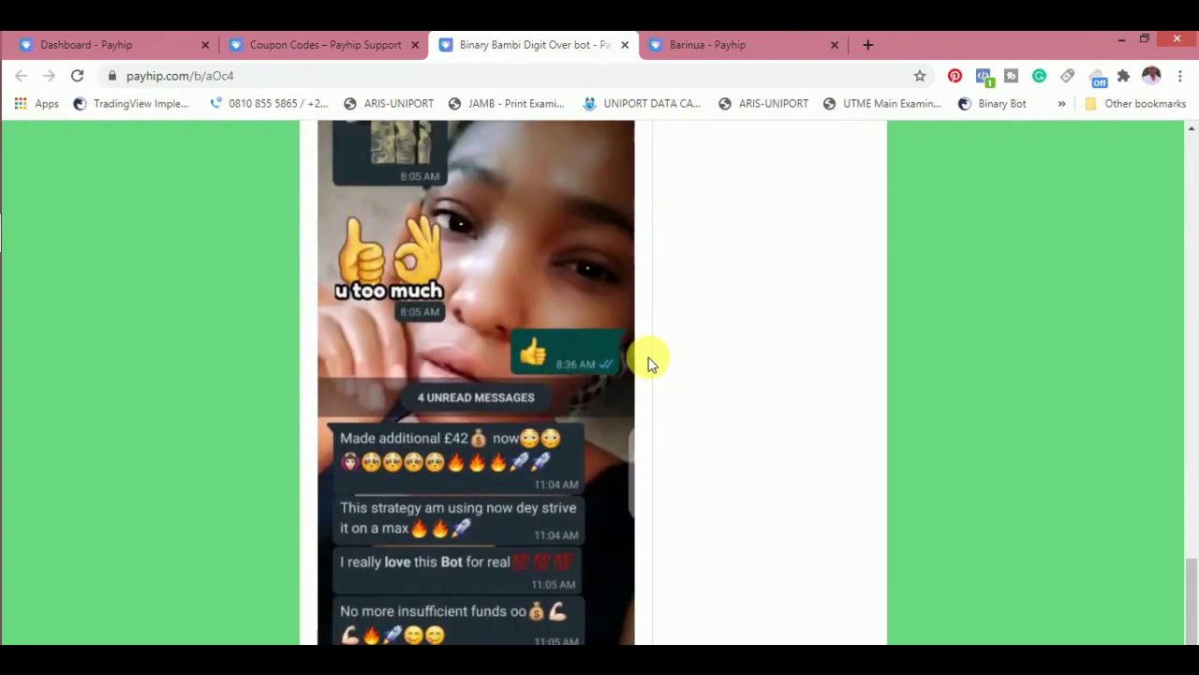
scroll(652, 362, up, 15)
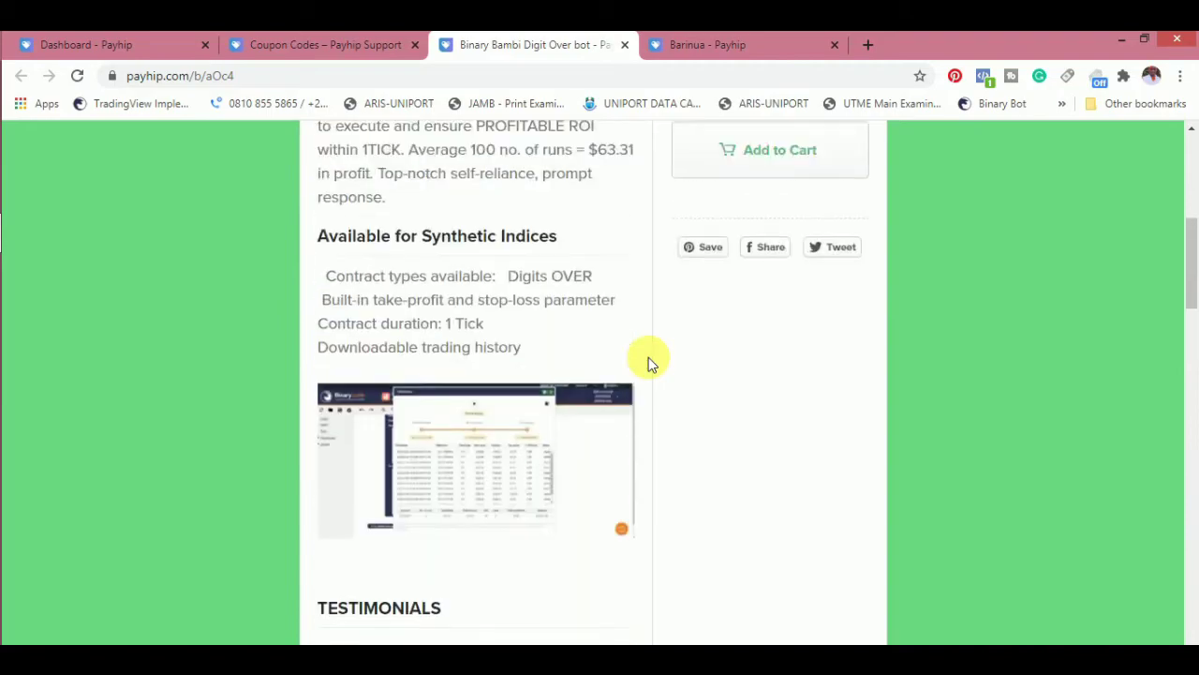
scroll(648, 357, up, 5)
click(801, 39)
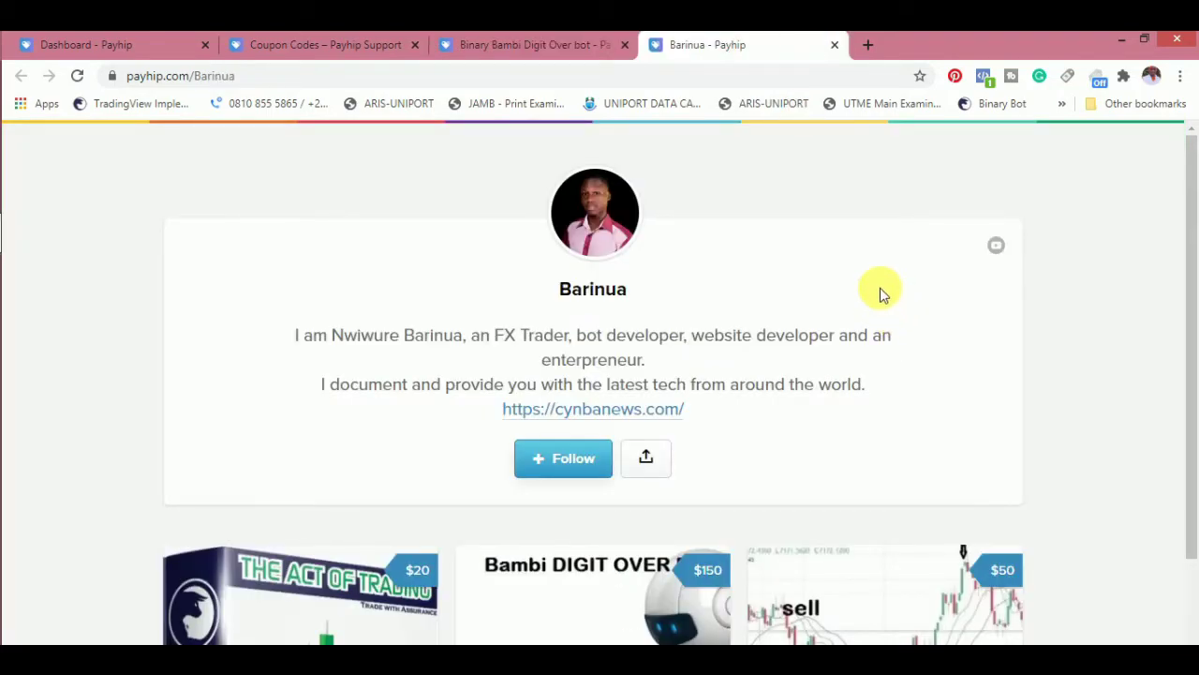
scroll(880, 294, down, 3)
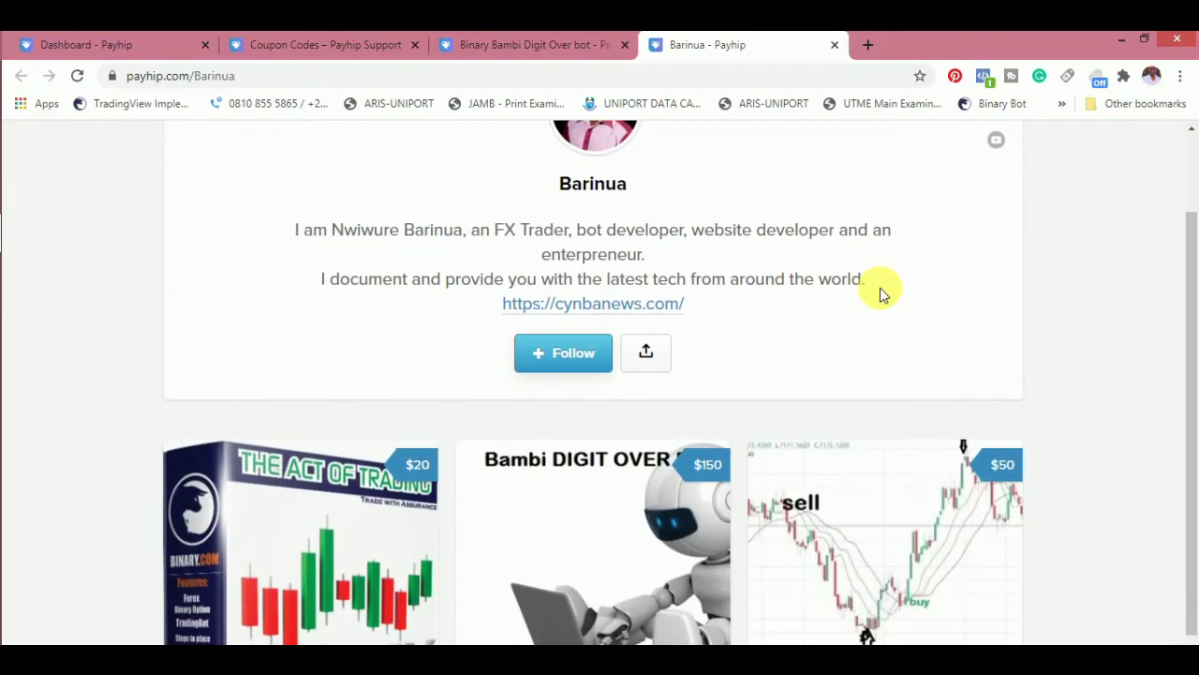
scroll(881, 294, down, 2)
scroll(881, 294, up, 2)
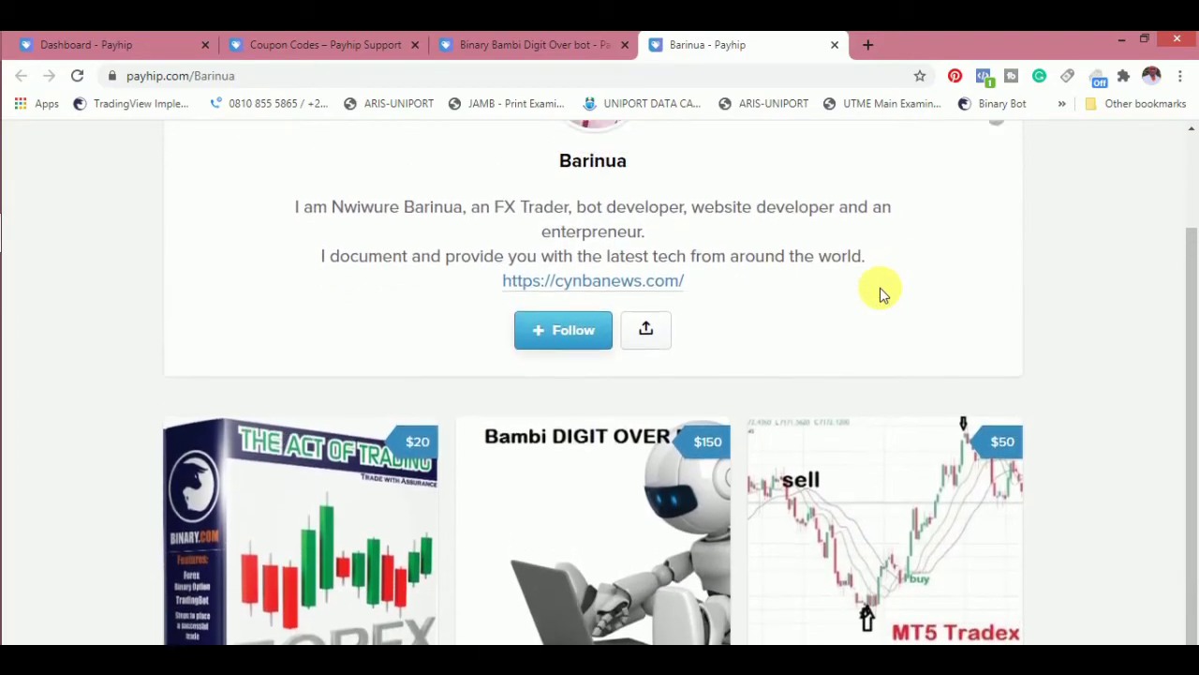
scroll(881, 294, down, 1)
scroll(880, 294, down, 4)
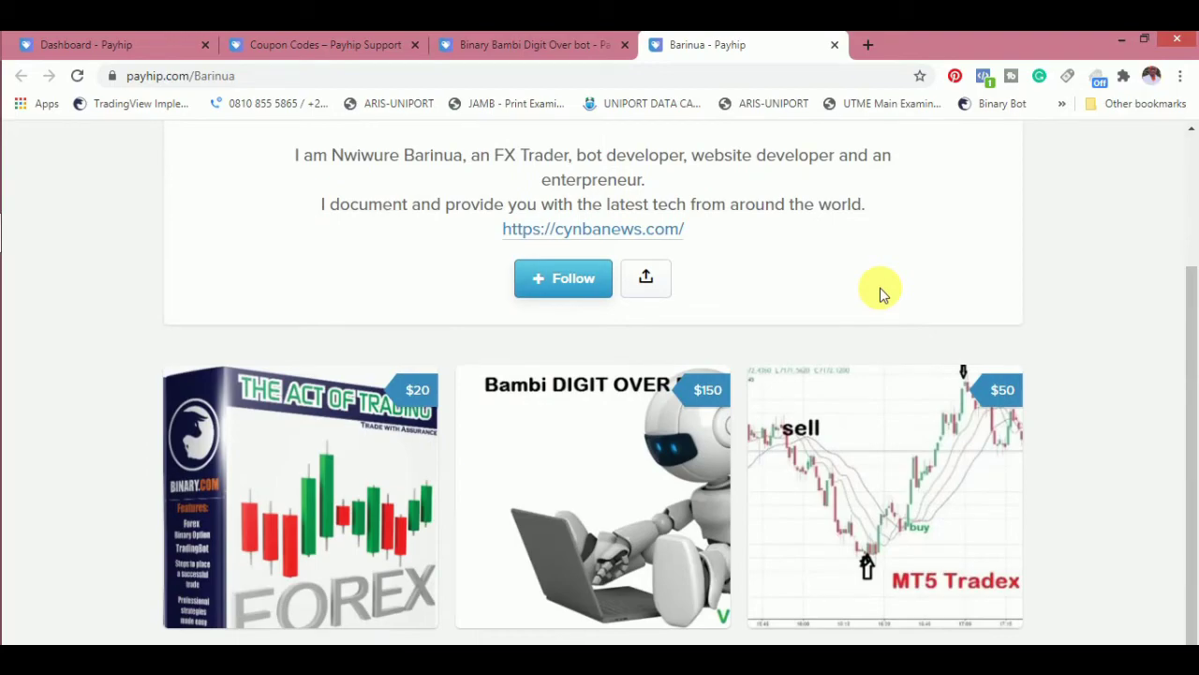
drag(1188, 316, 1170, 118)
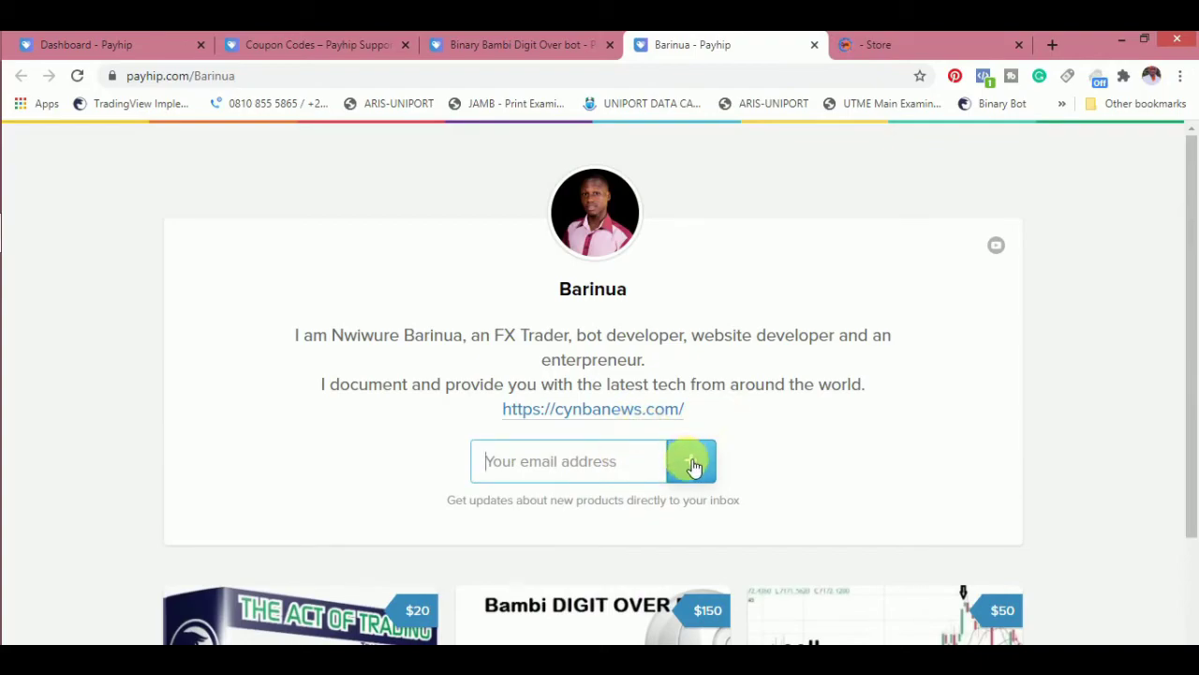
click(691, 465)
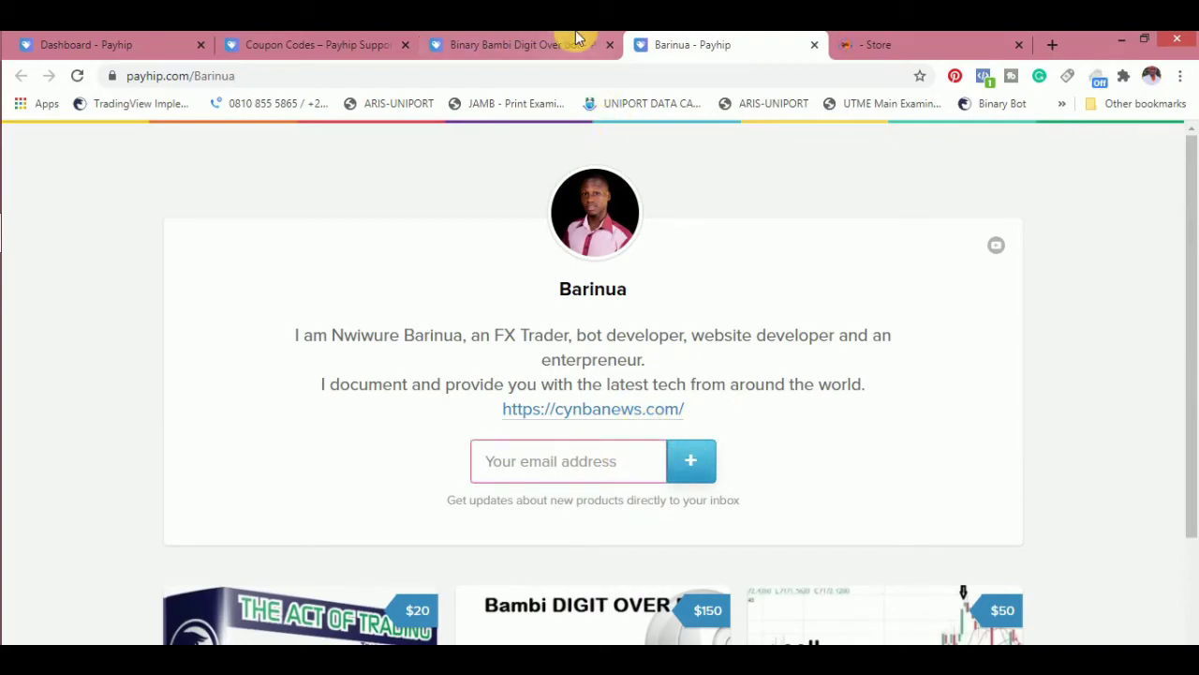
click(530, 42)
click(366, 38)
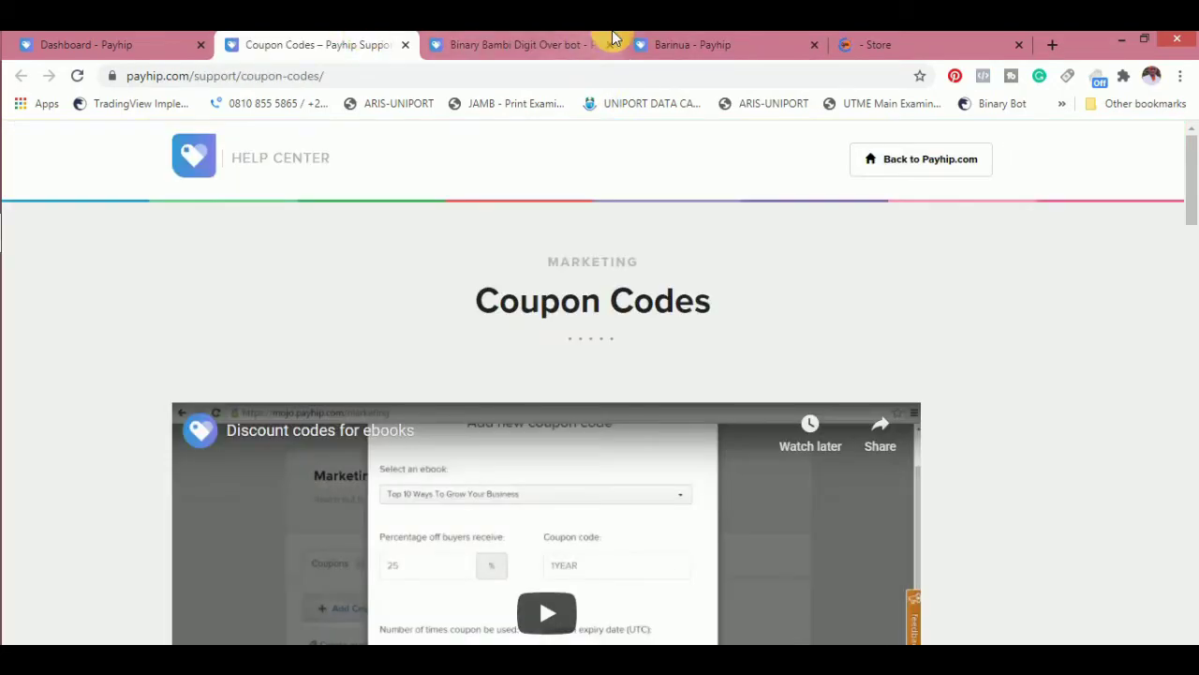
click(168, 42)
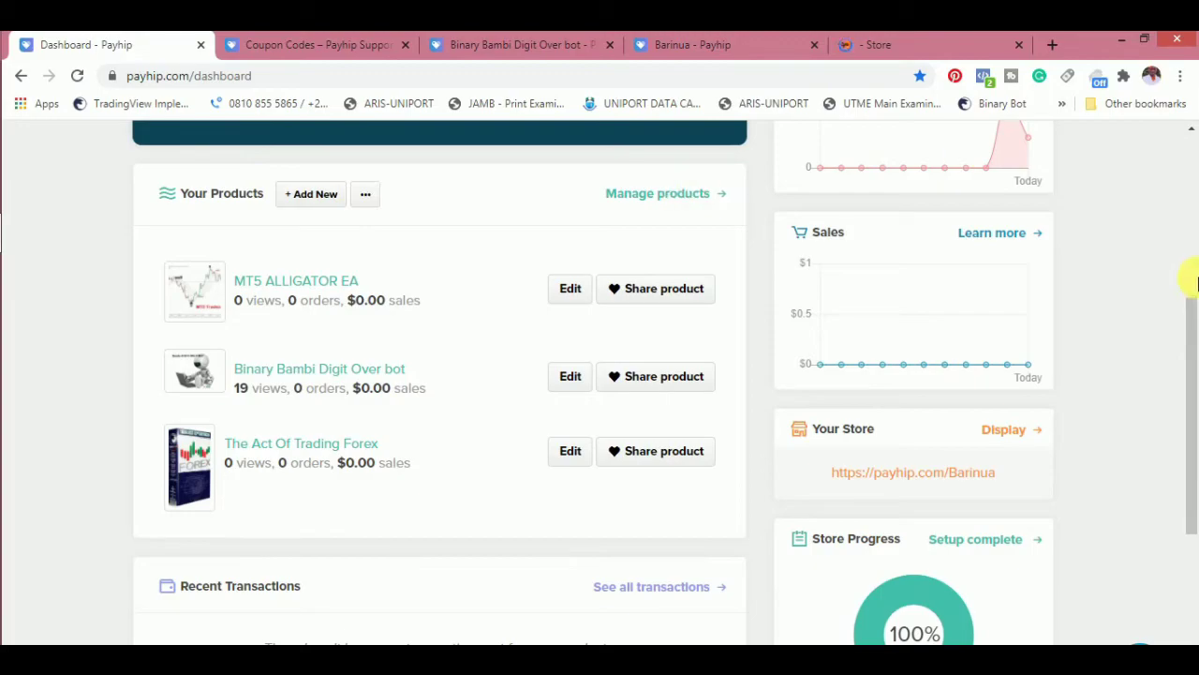
click(1191, 276)
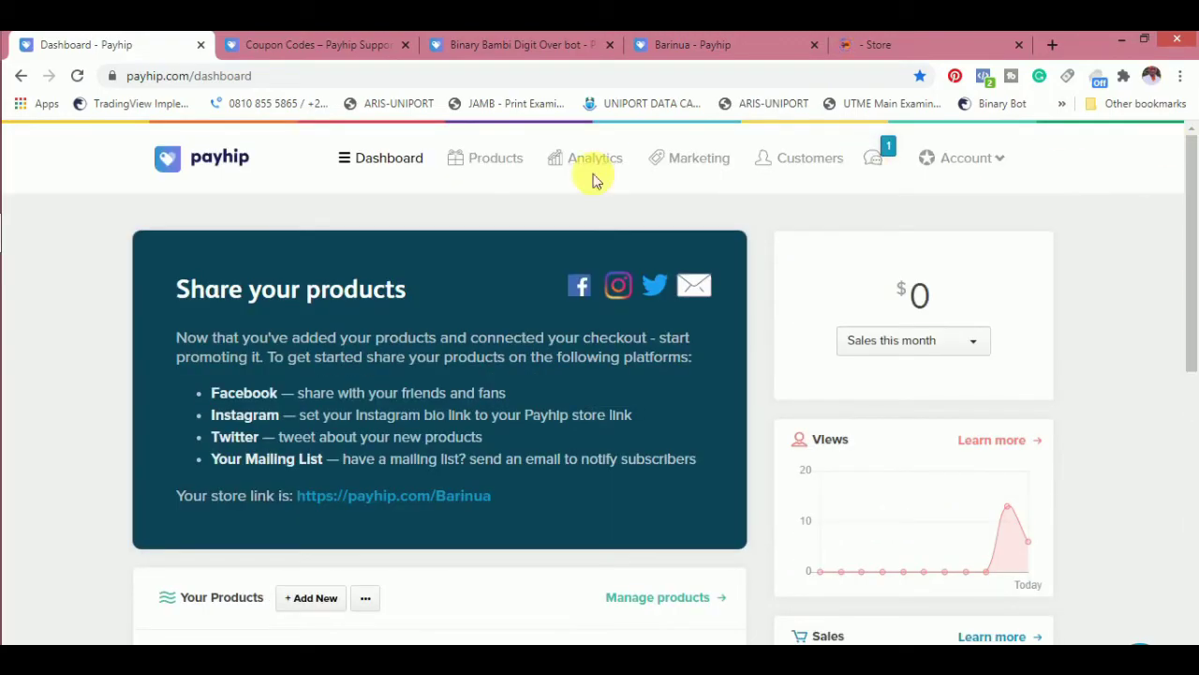
click(365, 168)
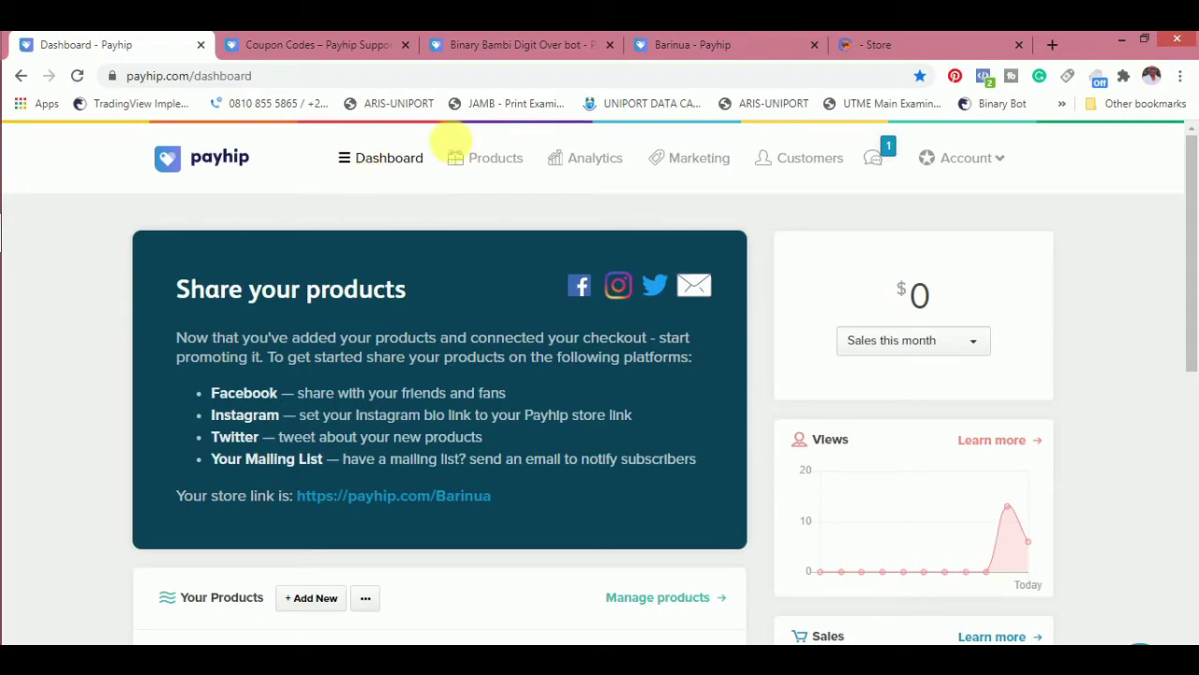
click(561, 42)
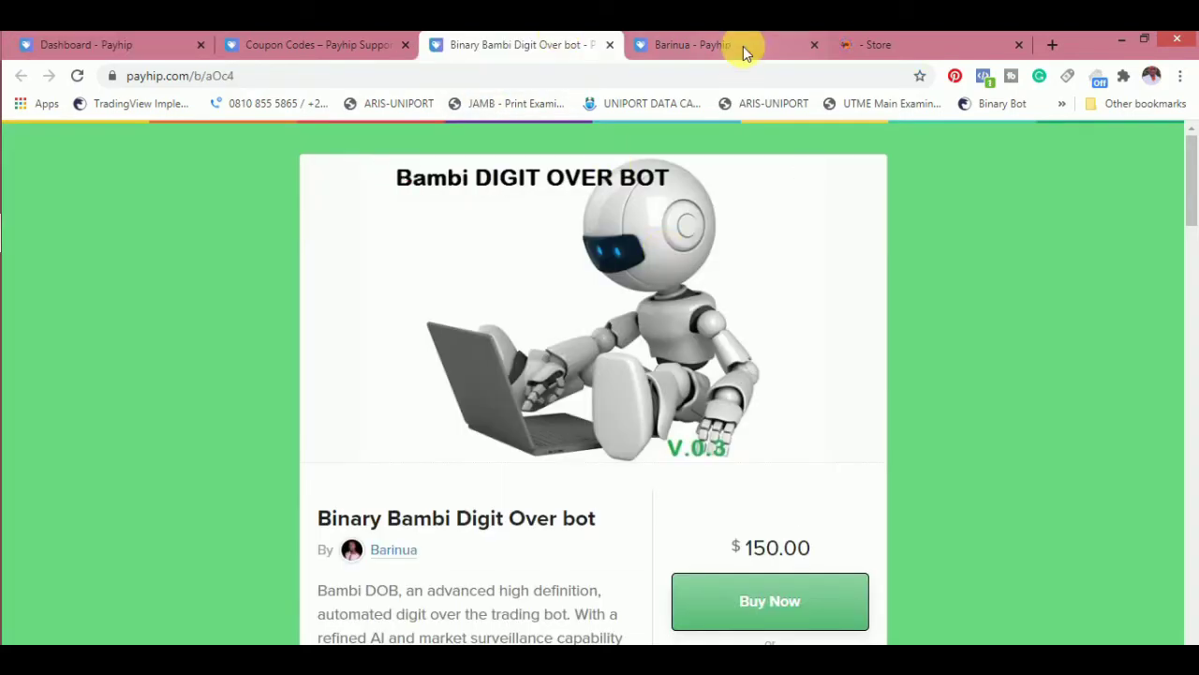
click(689, 43)
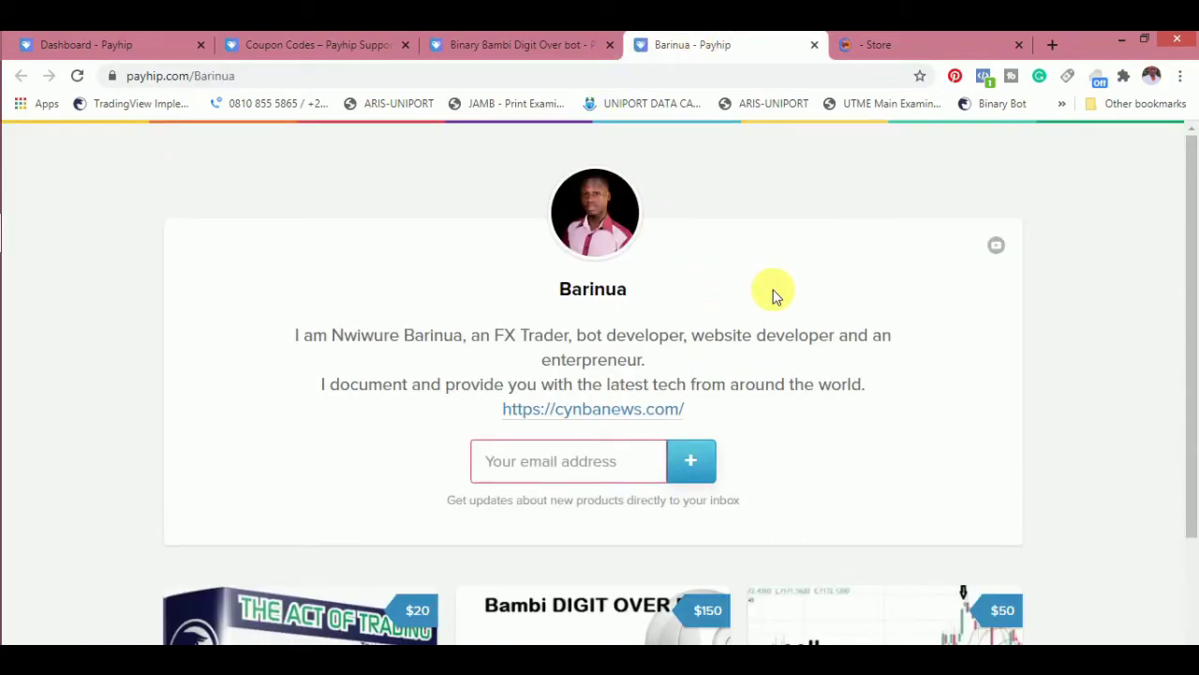
Open the seller's linked YouTube channel in a new tab, then return to the Barinua – Payhip storefront.
click(999, 247)
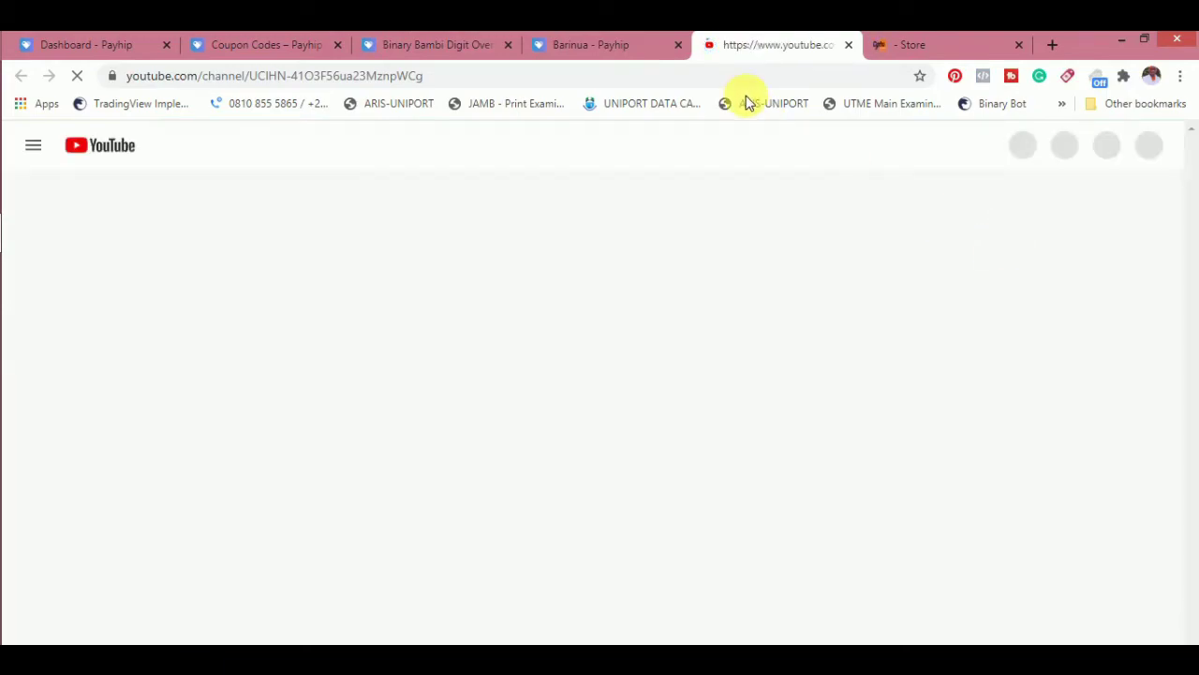
click(592, 40)
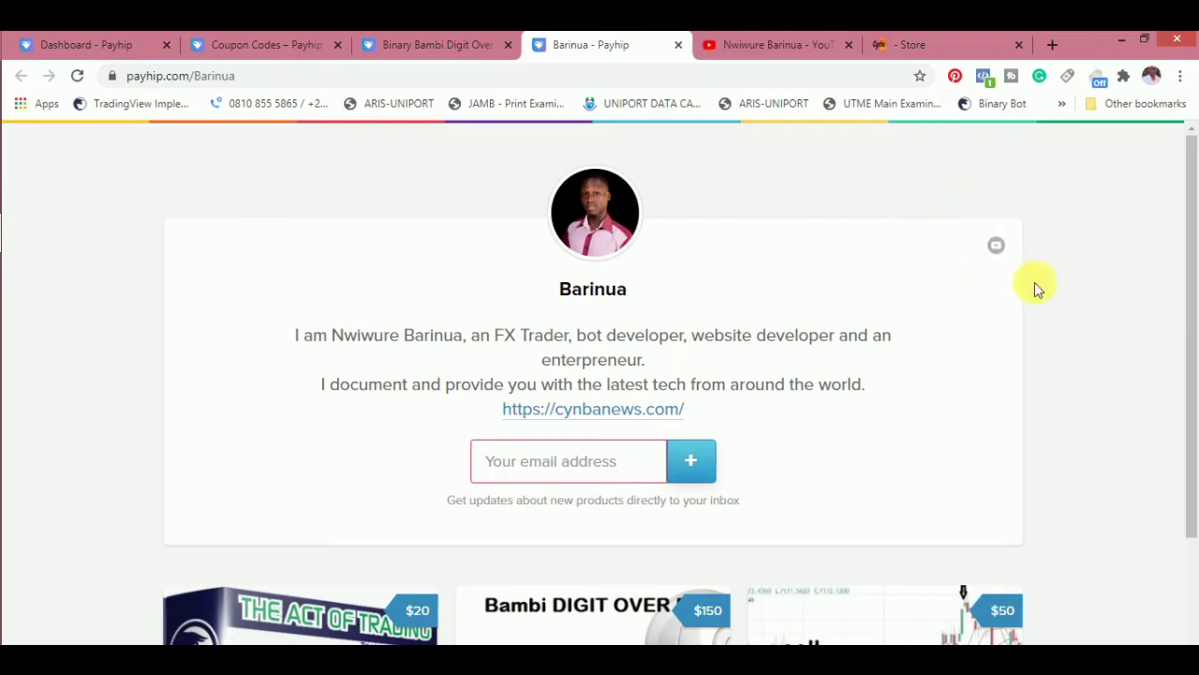
Return to the Dashboard to review the product list, $0 monthly sales and today's views peak.
mouse_move(1190, 205)
mouse_down()
mouse_move(1188, 406)
mouse_move(1190, 206)
mouse_up()
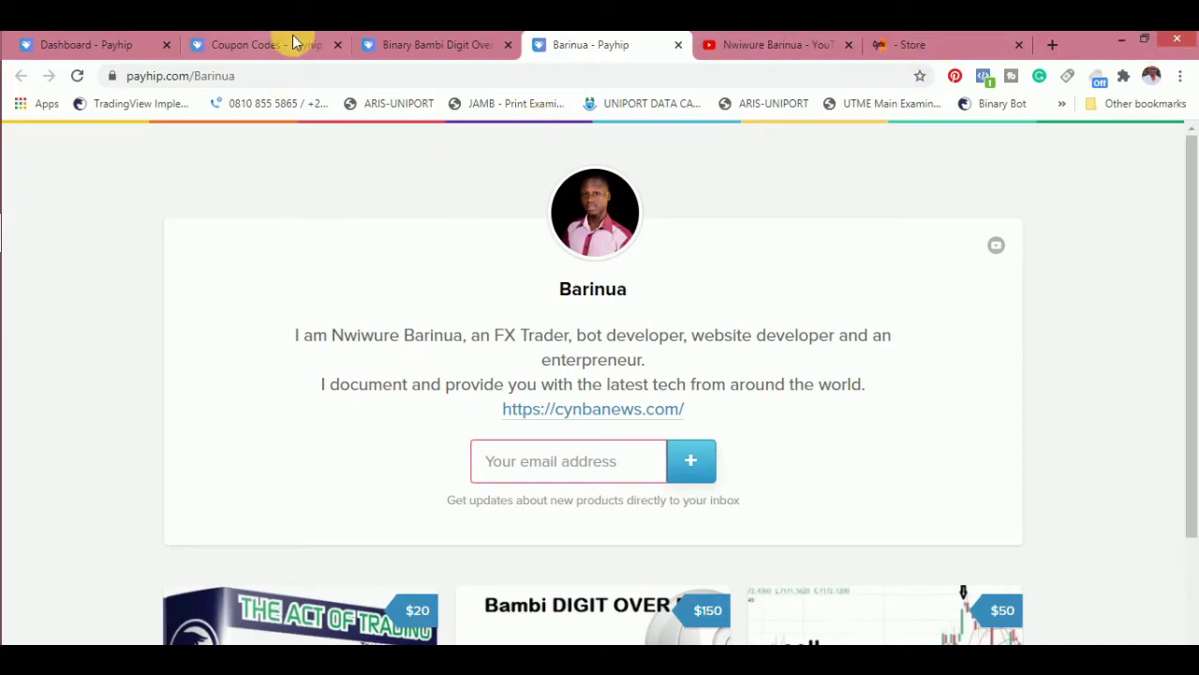
click(104, 44)
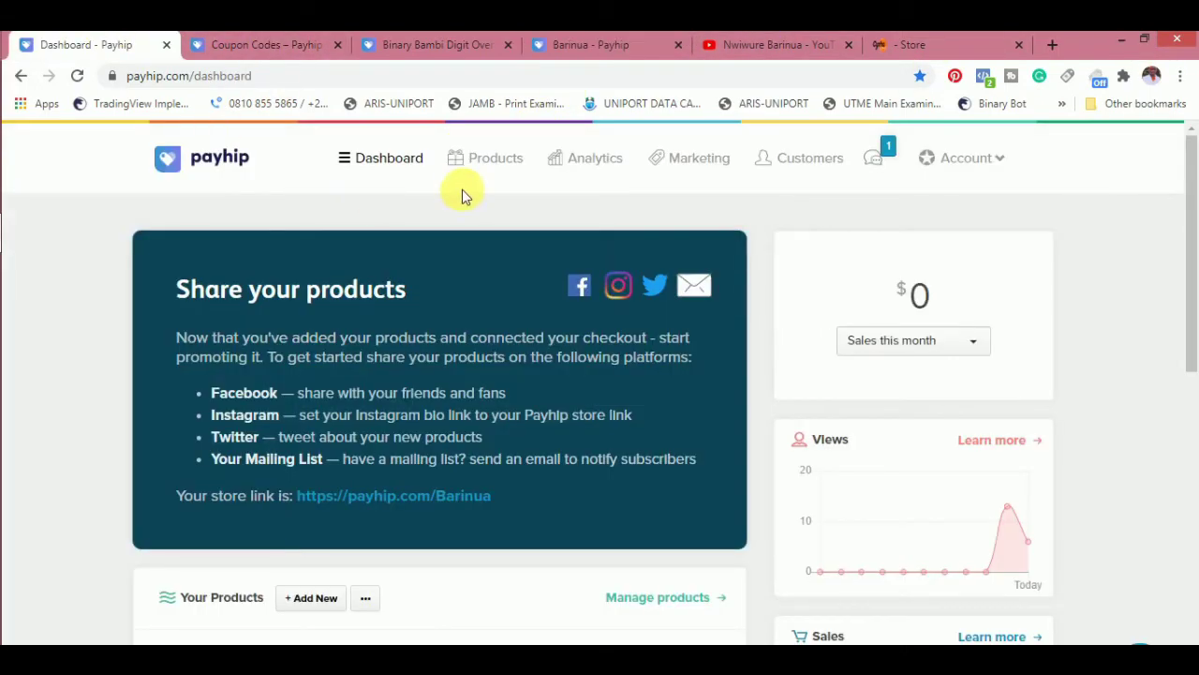
scroll(482, 193, down, 3)
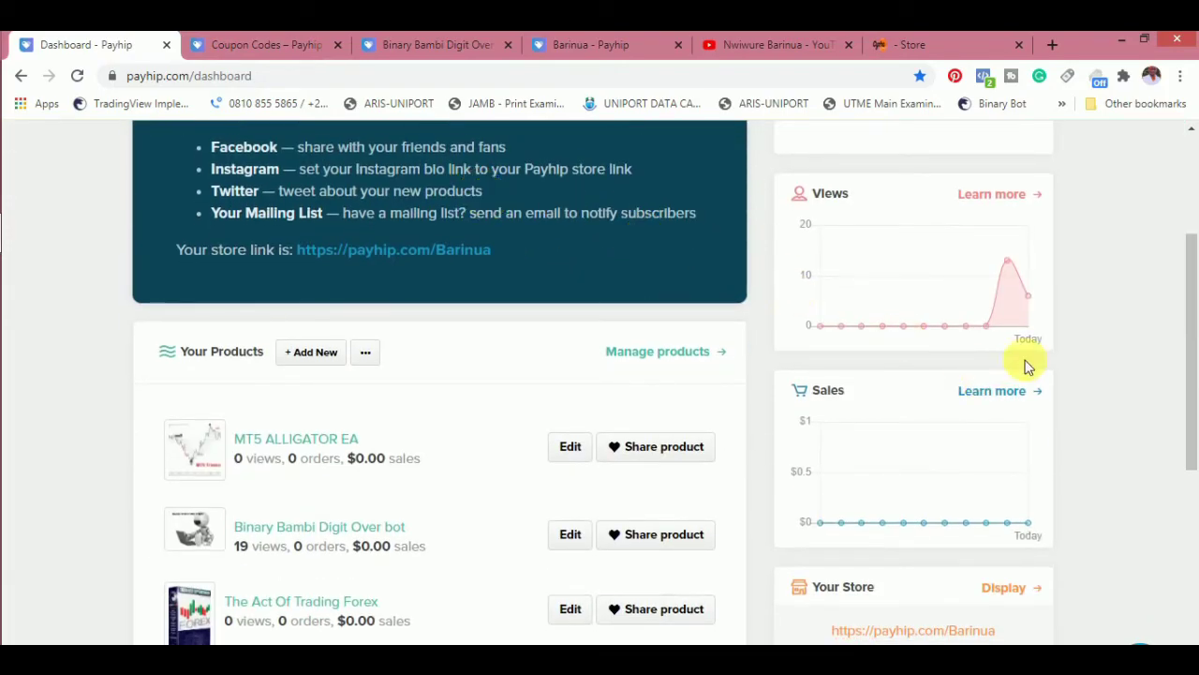
mouse_move(1006, 260)
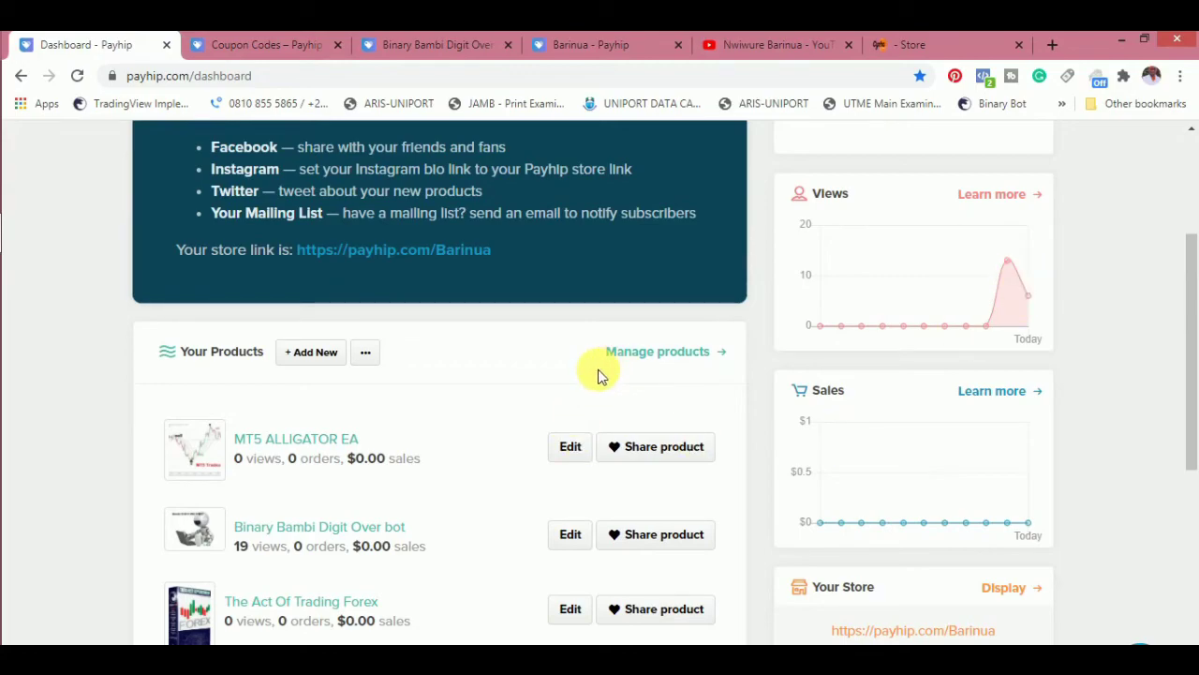
scroll(600, 375, up, 3)
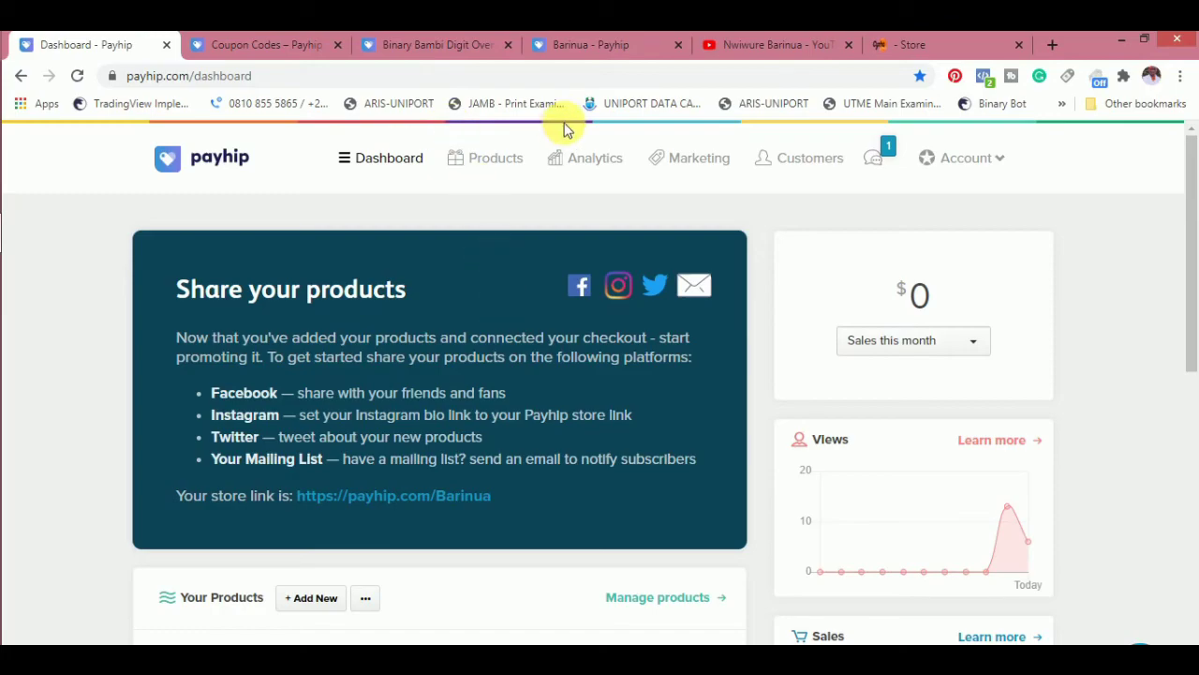
click(556, 47)
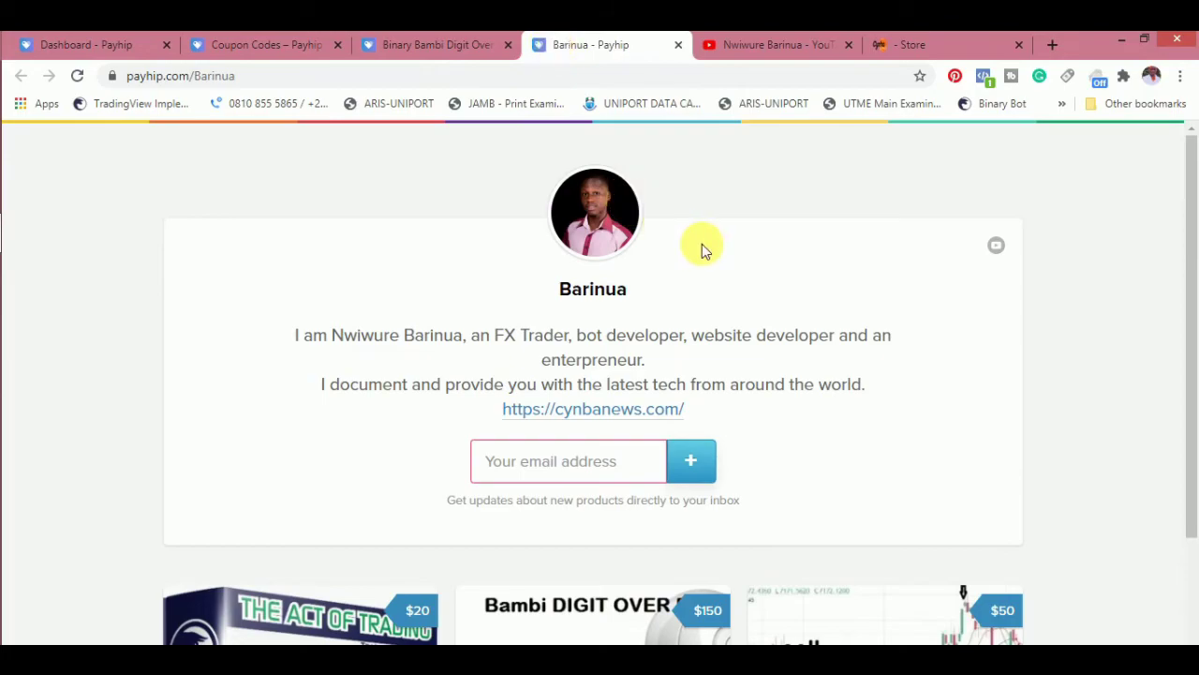
scroll(703, 245, down, 2)
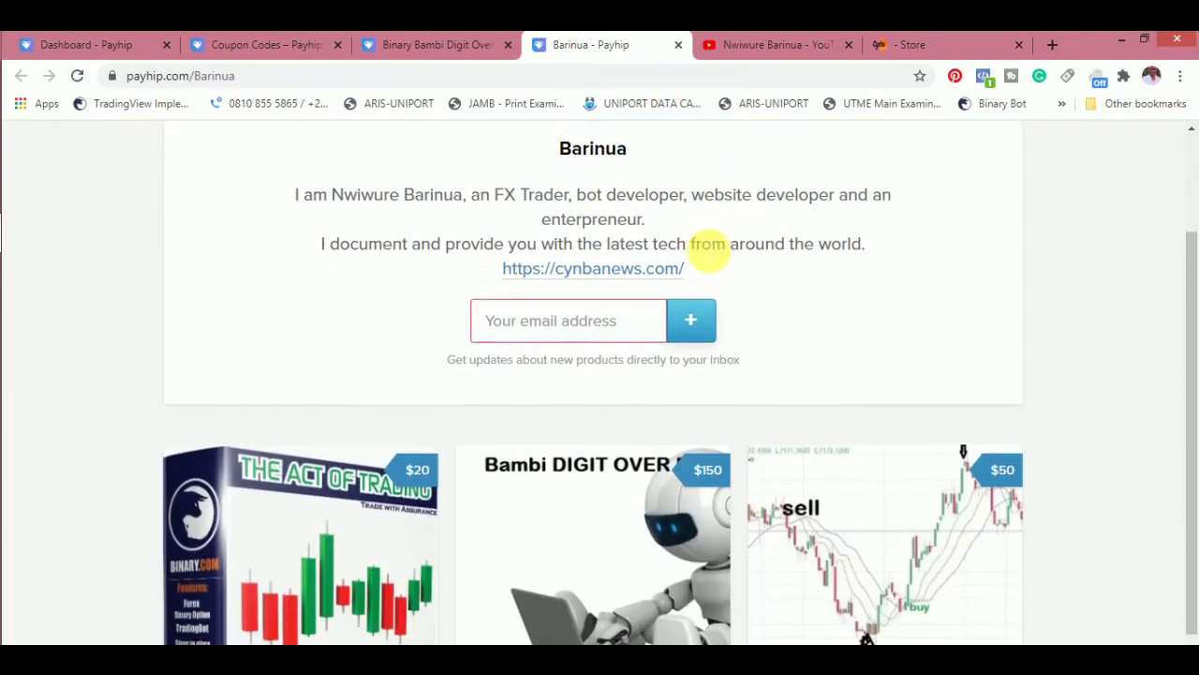
scroll(708, 243, up, 2)
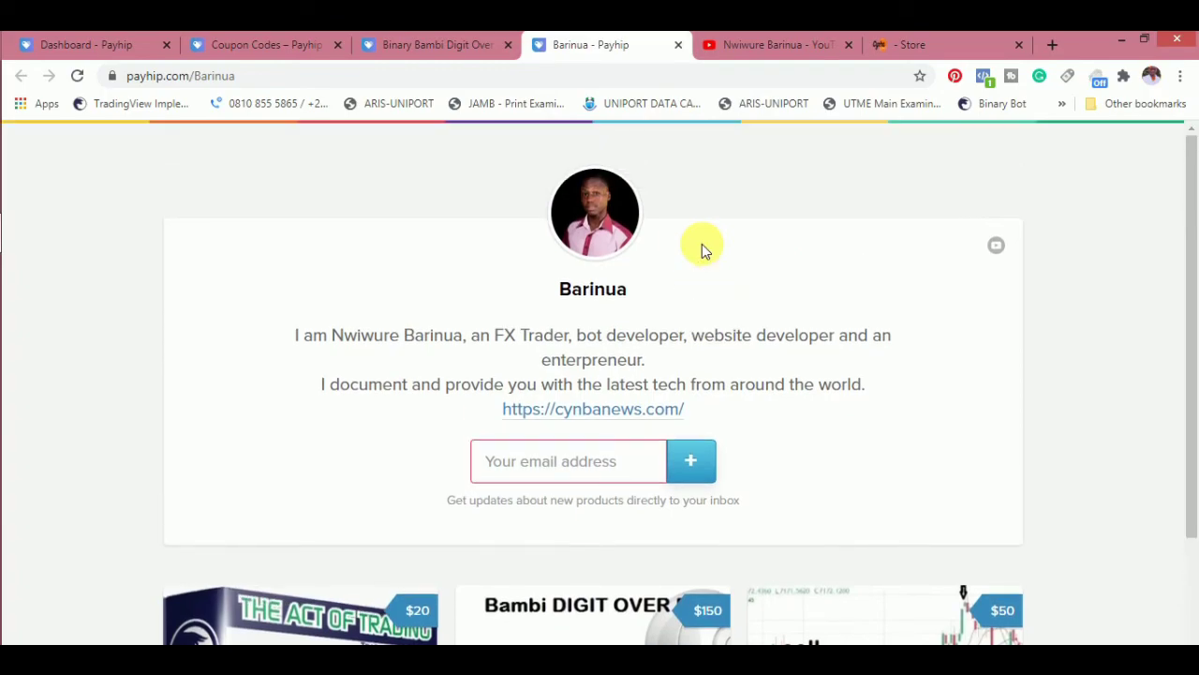
scroll(706, 249, down, 3)
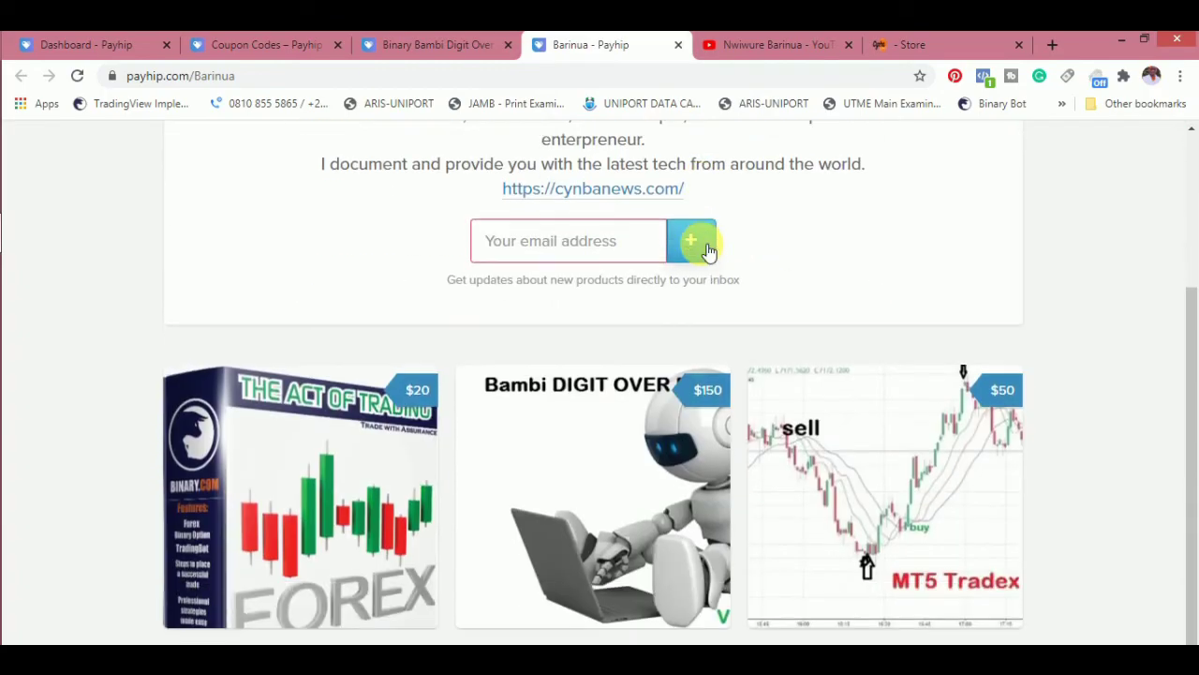
scroll(706, 250, up, 3)
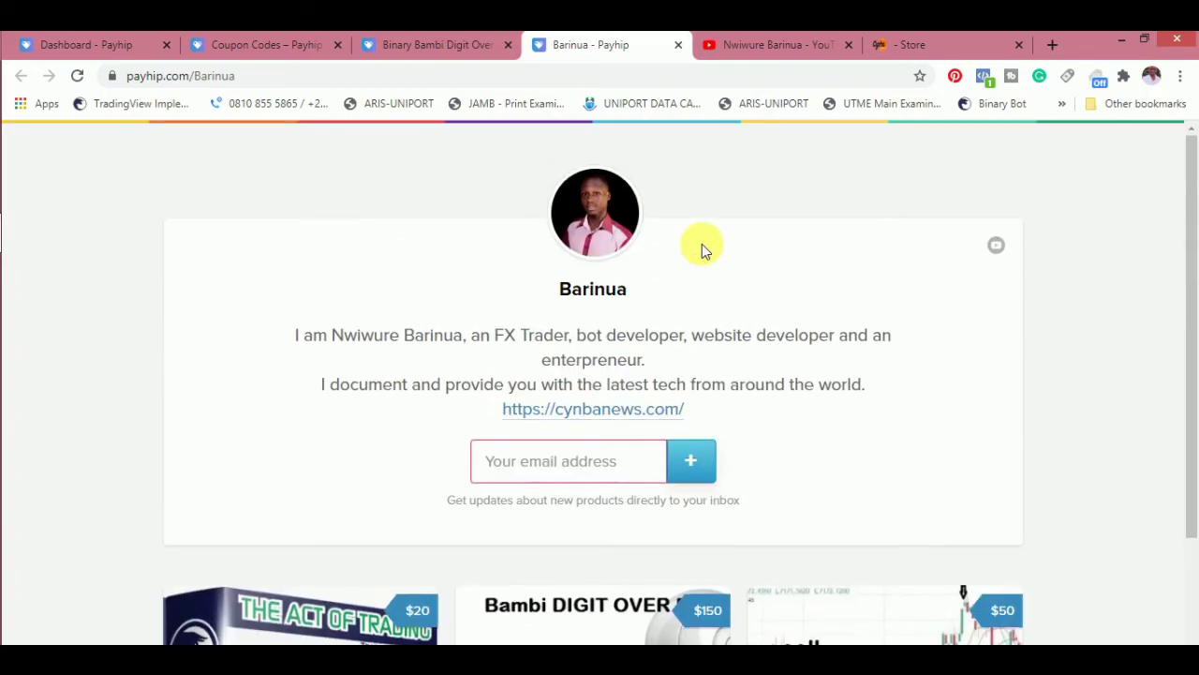
click(445, 38)
click(75, 39)
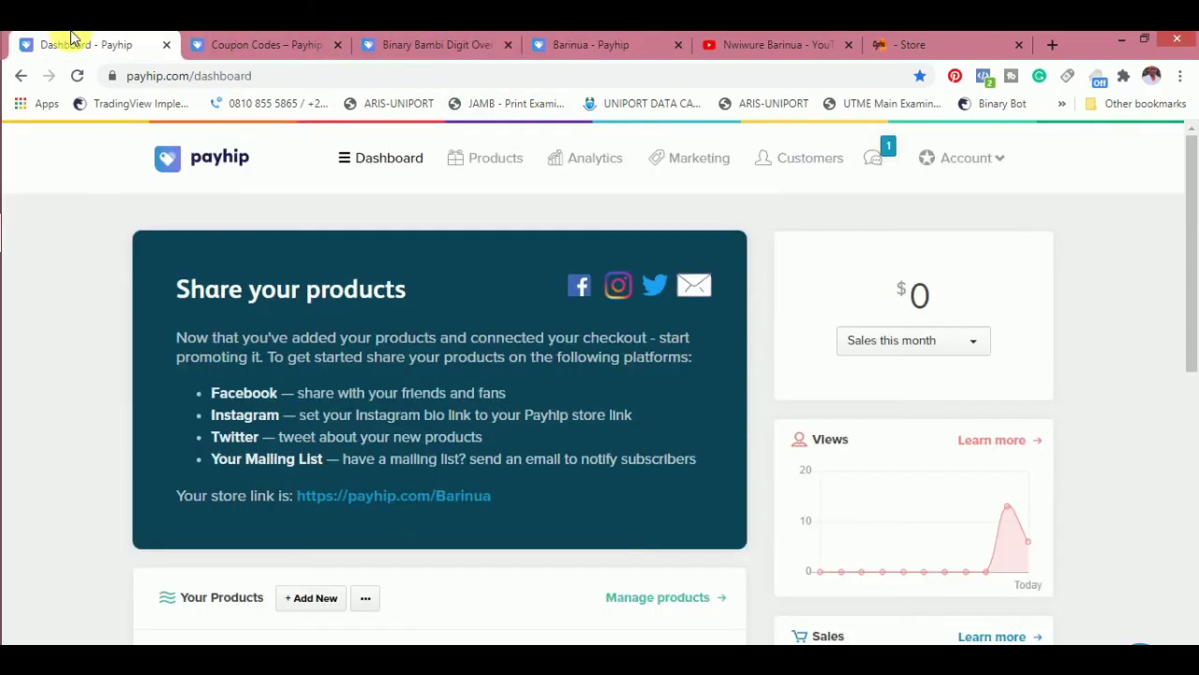